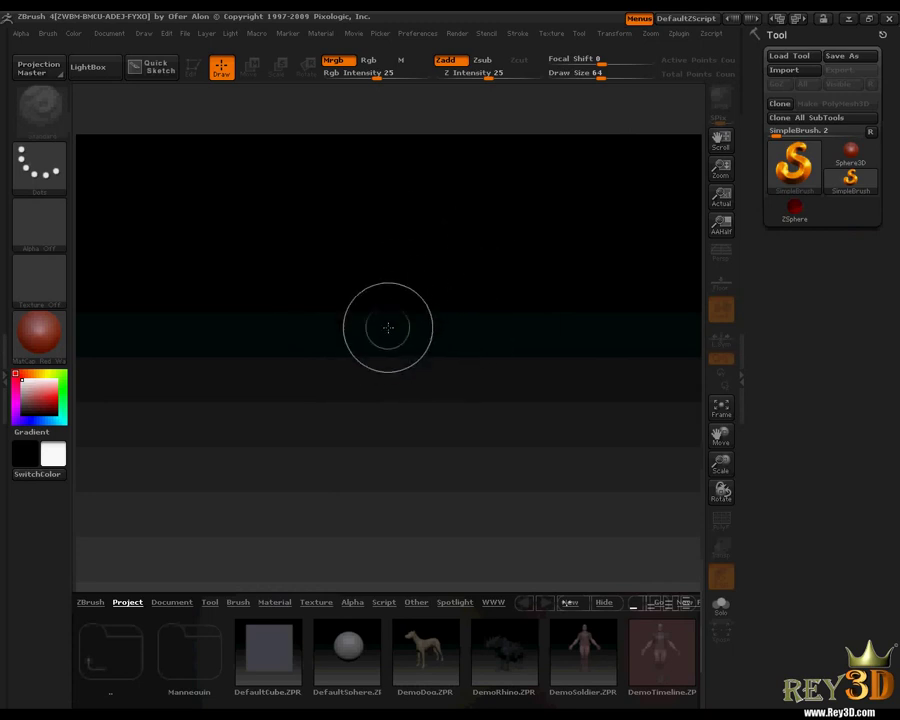
Hide the LightBox browser, then look through the Document and Material menus.
click(88, 67)
click(110, 34)
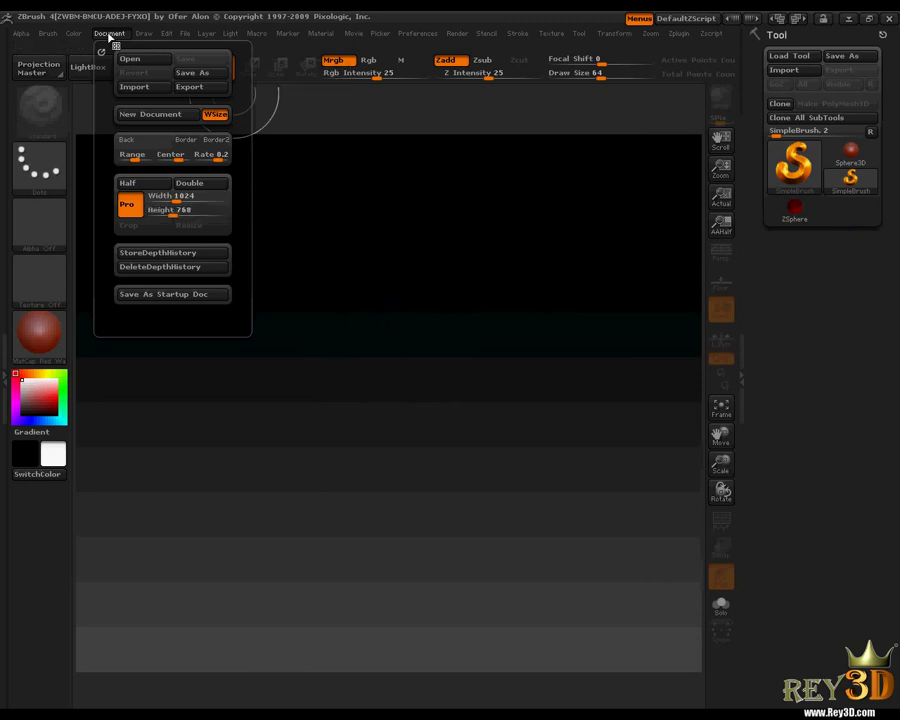
click(57, 340)
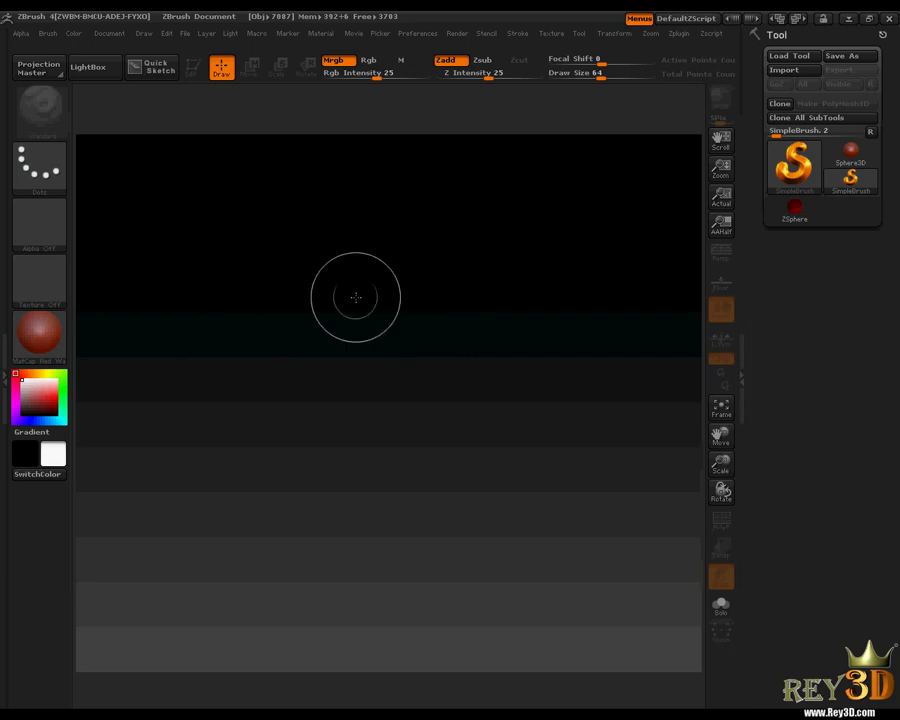
Import 'pareja de lobos' from D:\Rey3D - Creando el pelaje de un lobo as the canvas image.
click(108, 37)
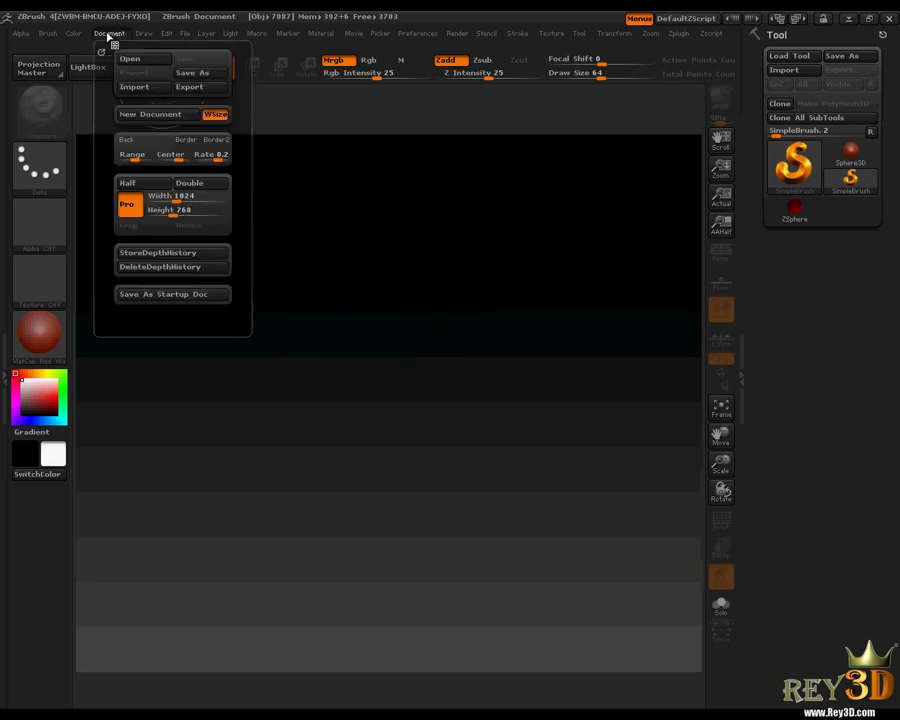
click(138, 88)
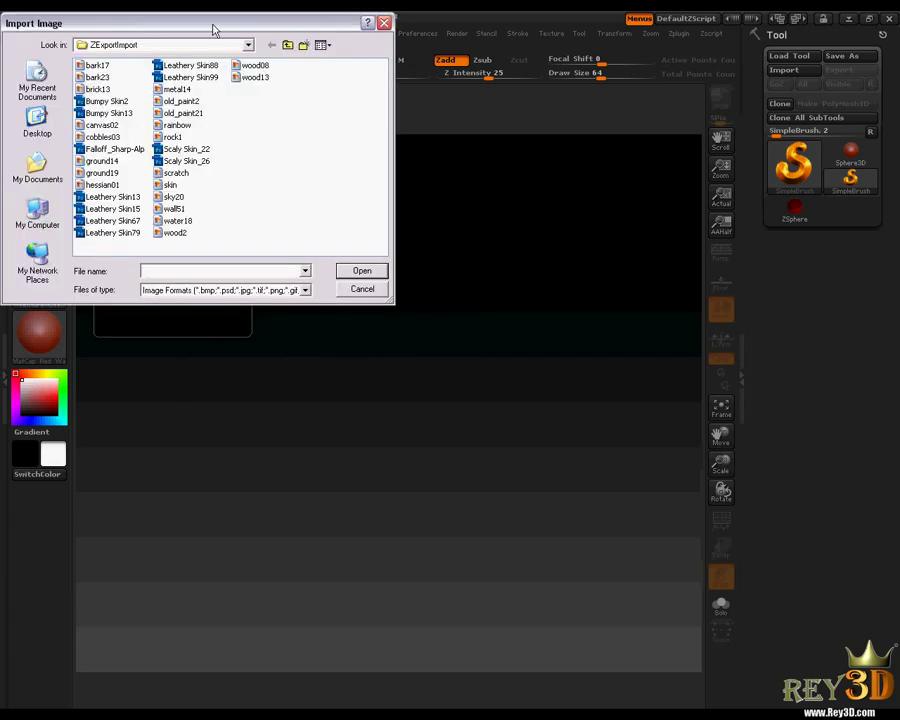
click(169, 332)
double_click(228, 197)
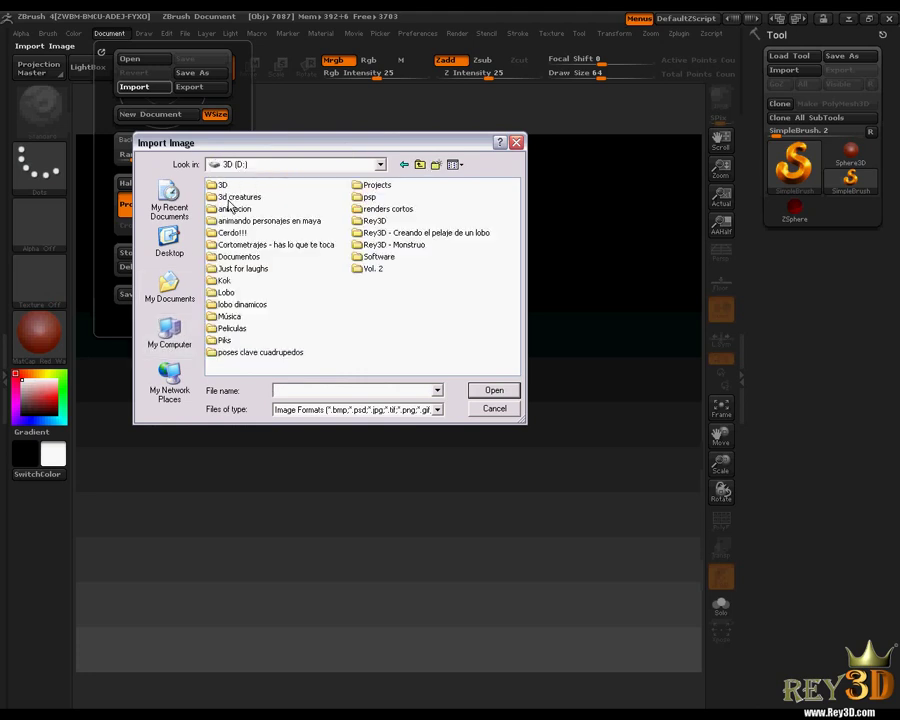
double_click(461, 234)
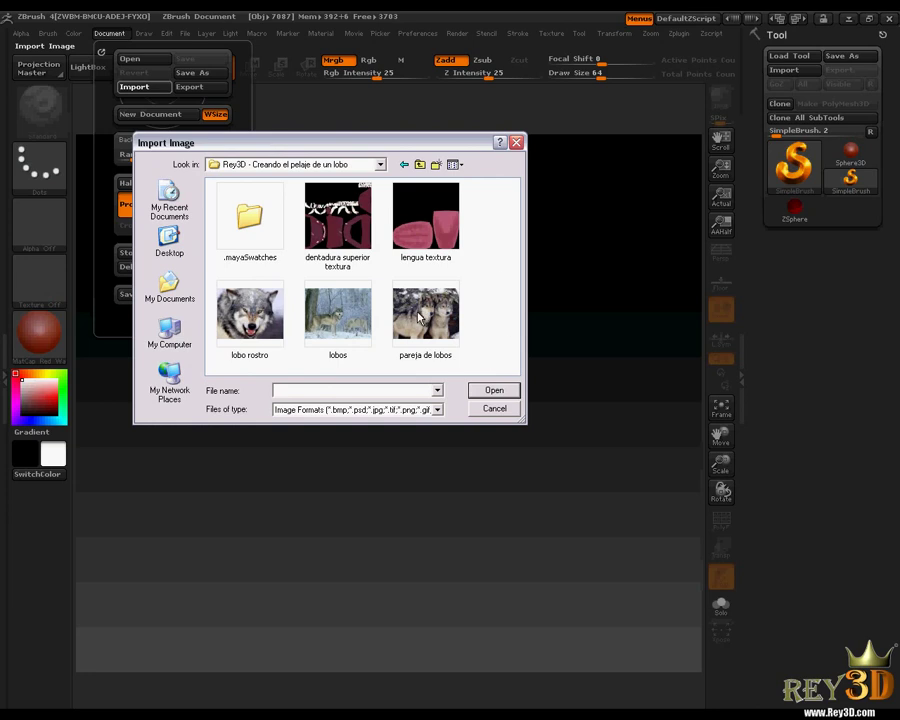
click(426, 314)
click(494, 389)
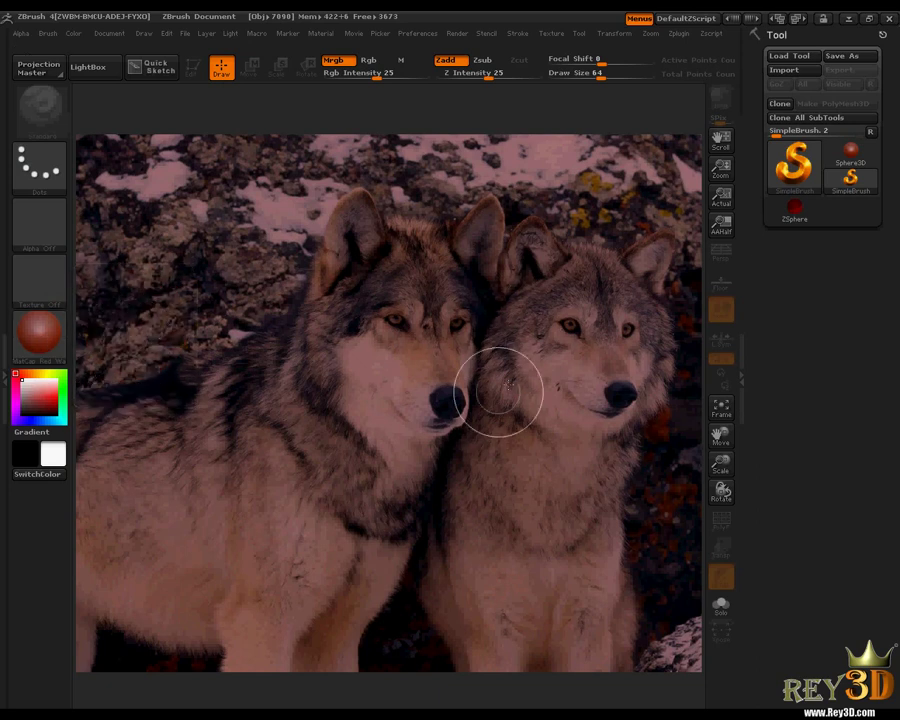
Clear the canvas and switch the material to BasicMaterial.
key(ctrl+n)
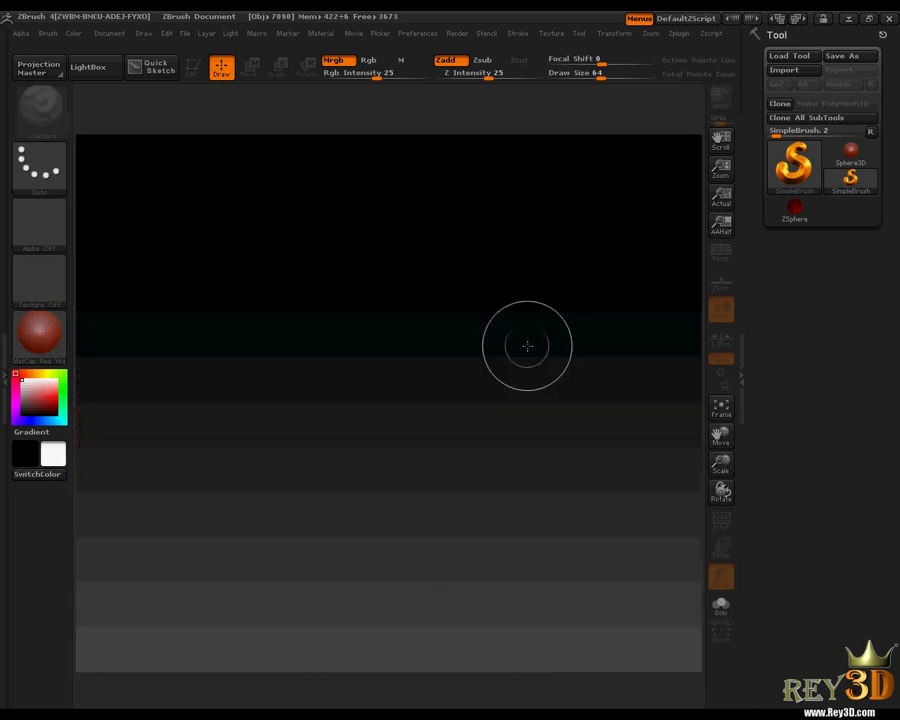
click(46, 333)
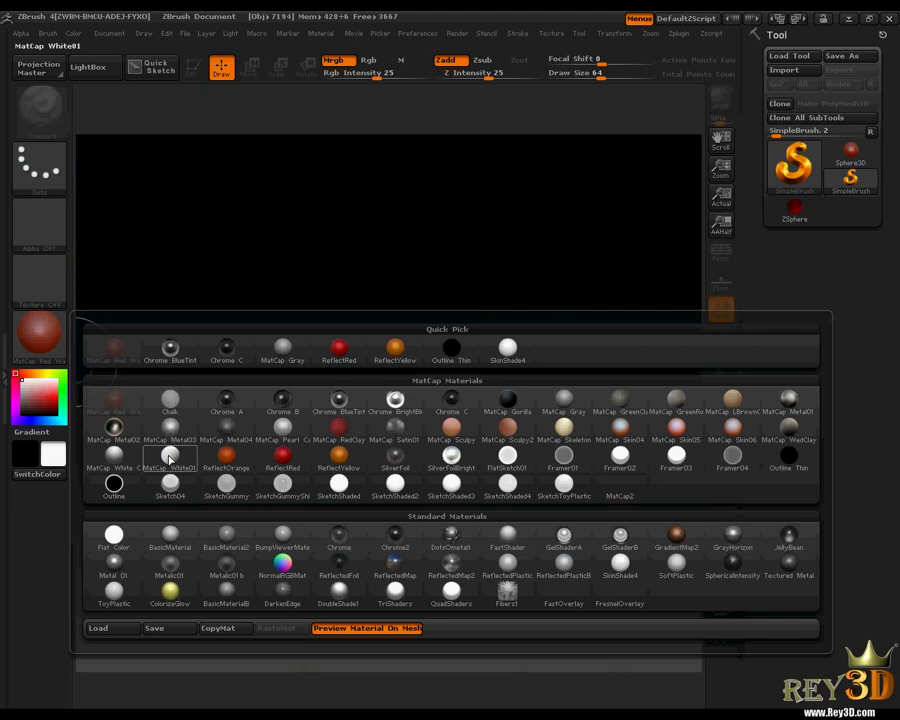
click(163, 538)
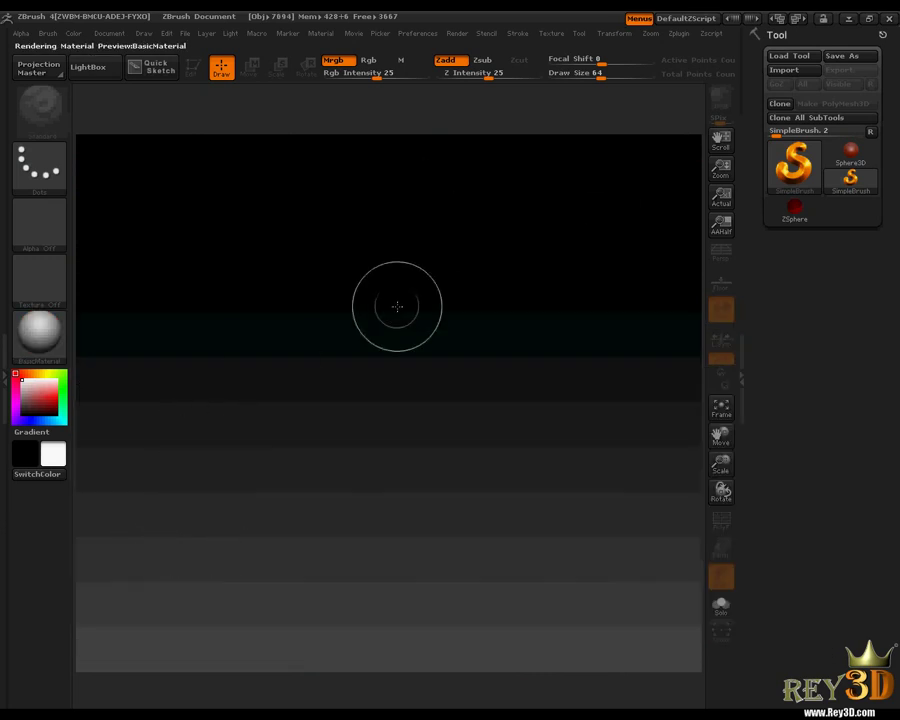
Re-import the 'pareja de lobos' photo as the background in natural colours.
click(109, 35)
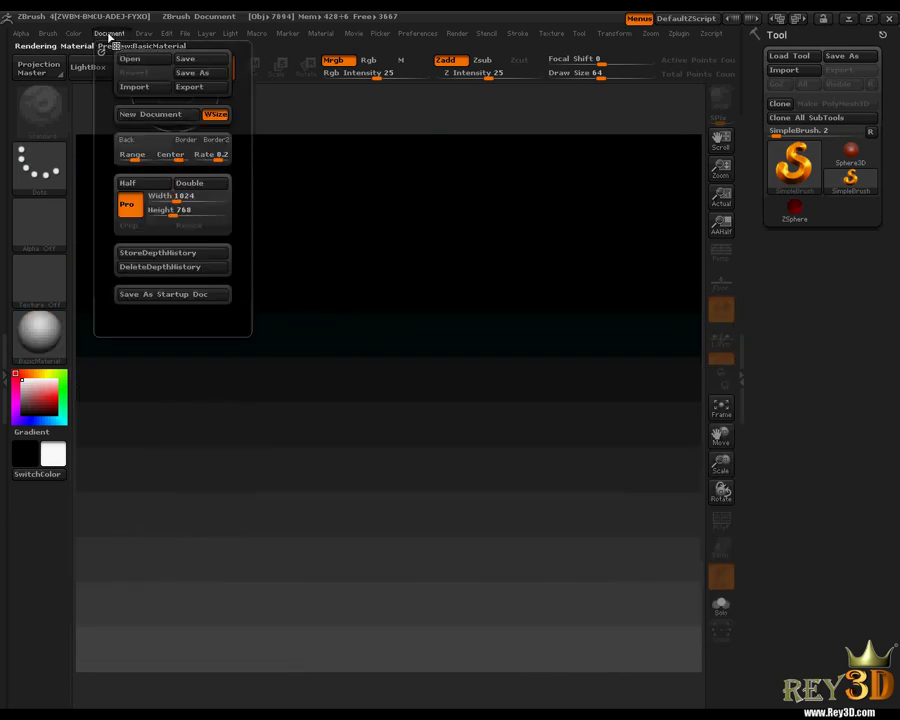
click(146, 87)
click(461, 170)
click(468, 187)
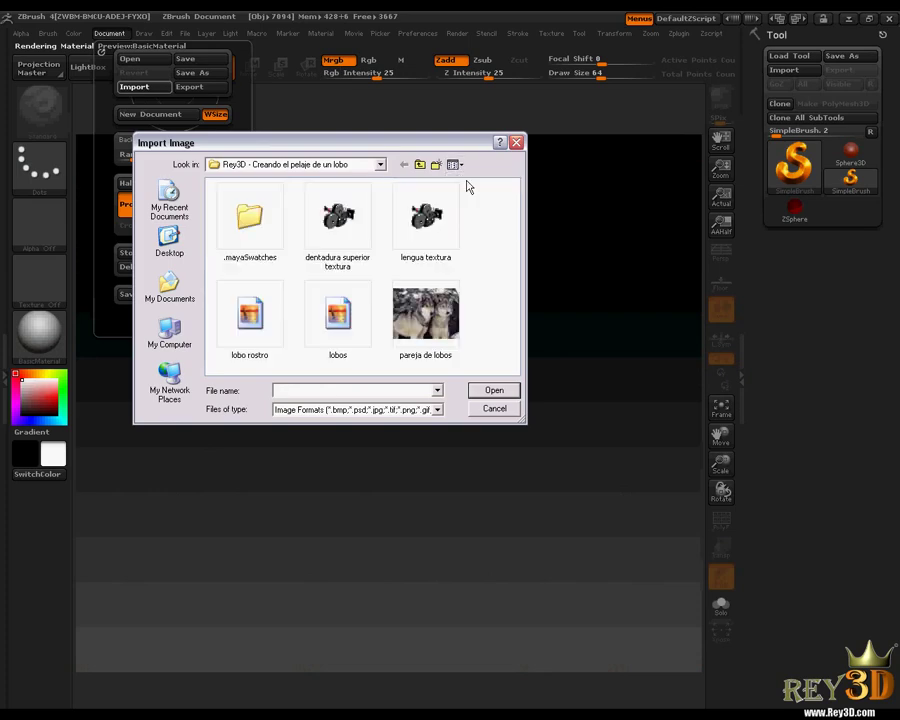
click(424, 312)
click(493, 390)
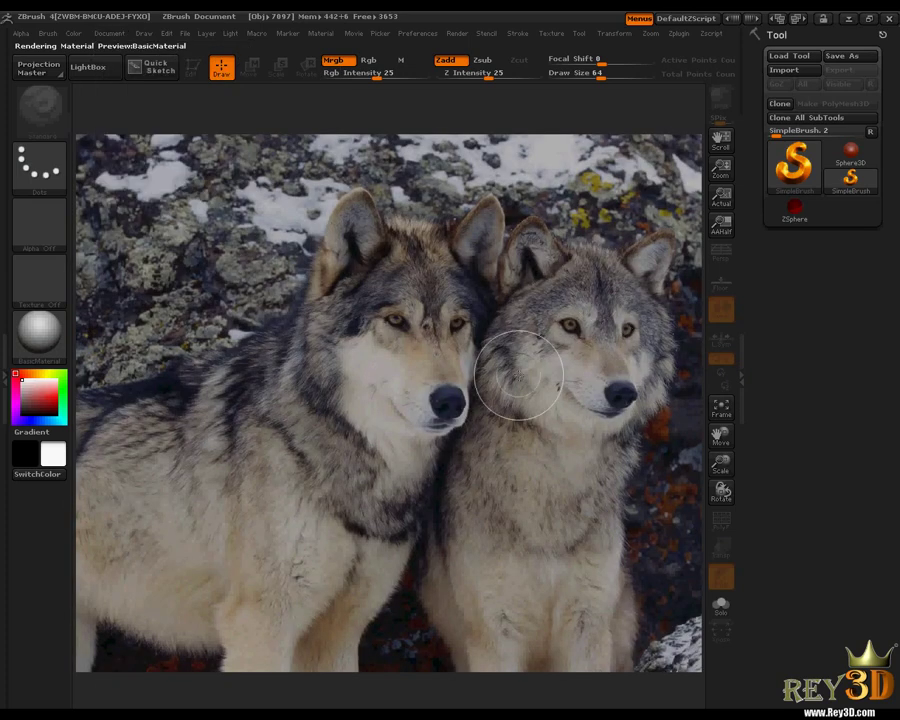
Import the 'lobo base' OBJ mesh as the current tool.
click(808, 77)
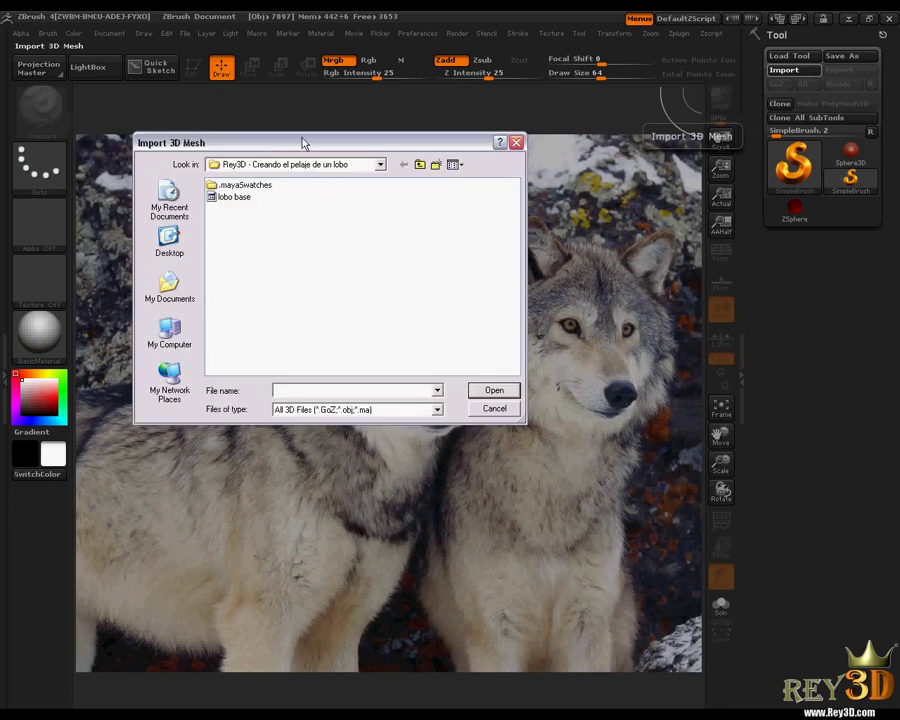
drag(303, 143, 323, 167)
click(253, 220)
click(513, 415)
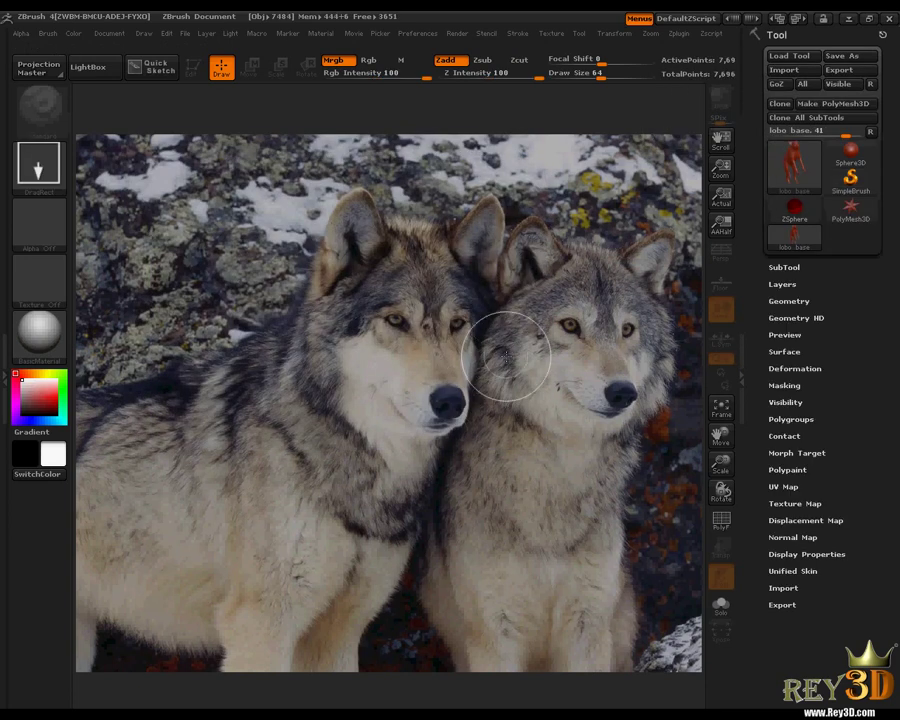
Draw the wolf mesh over the left wolf's muzzle and put it into Edit mode.
mouse_move(395, 385)
mouse_down()
mouse_move(469, 278)
mouse_move(405, 468)
mouse_up()
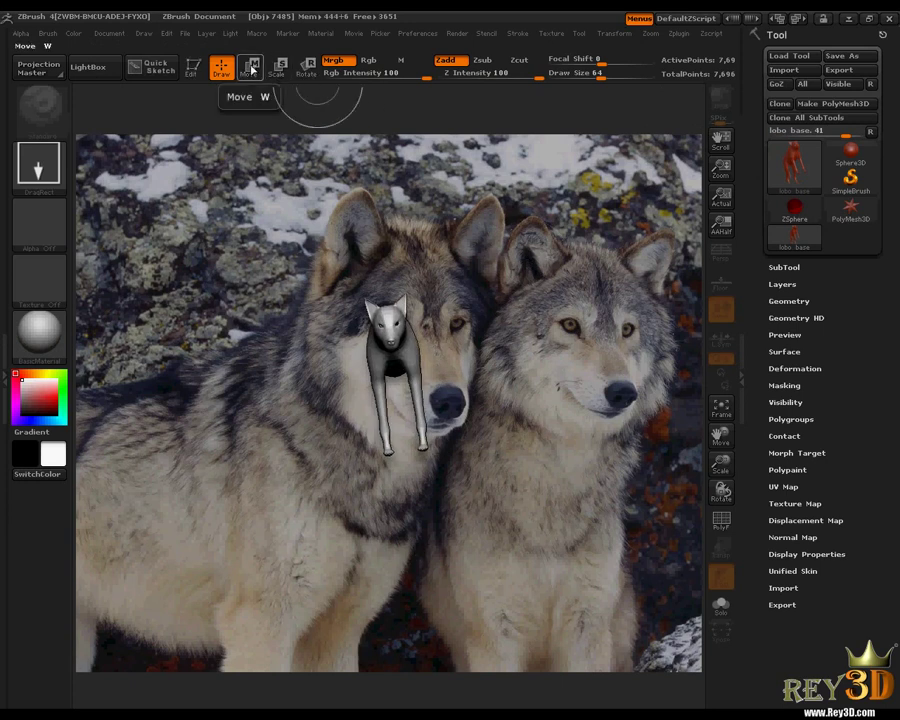
click(252, 68)
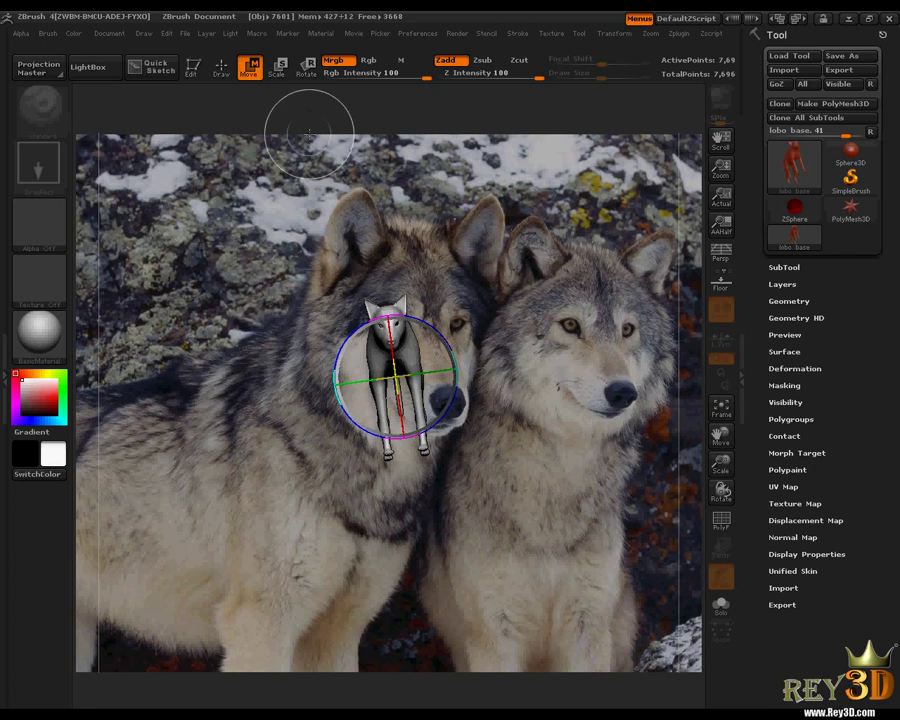
click(191, 72)
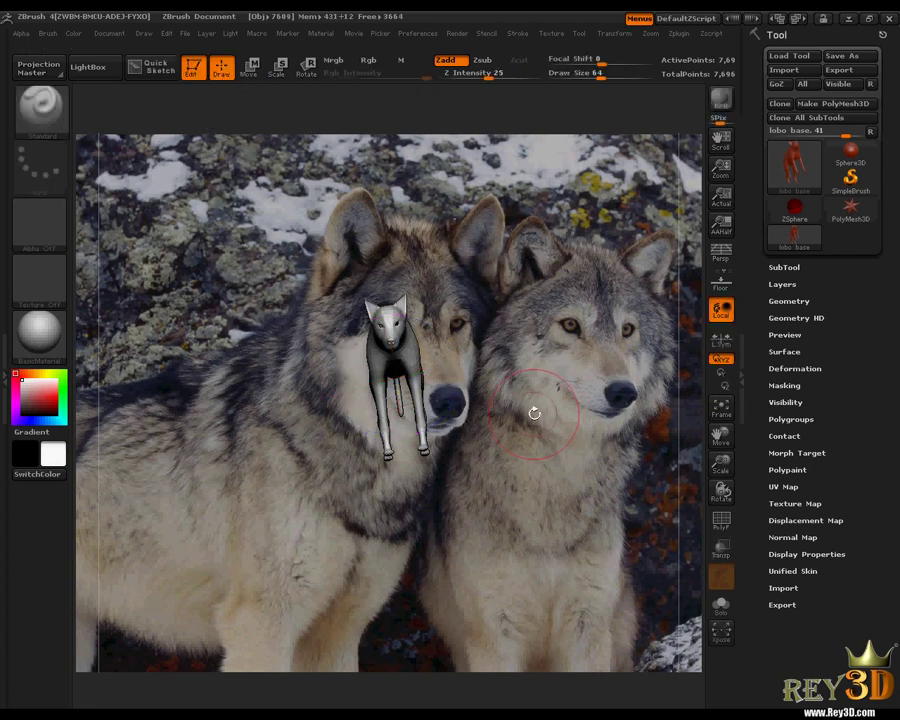
Frame the wolf mesh, turn it side-on, and shift it right and up across the wolves.
key(f)
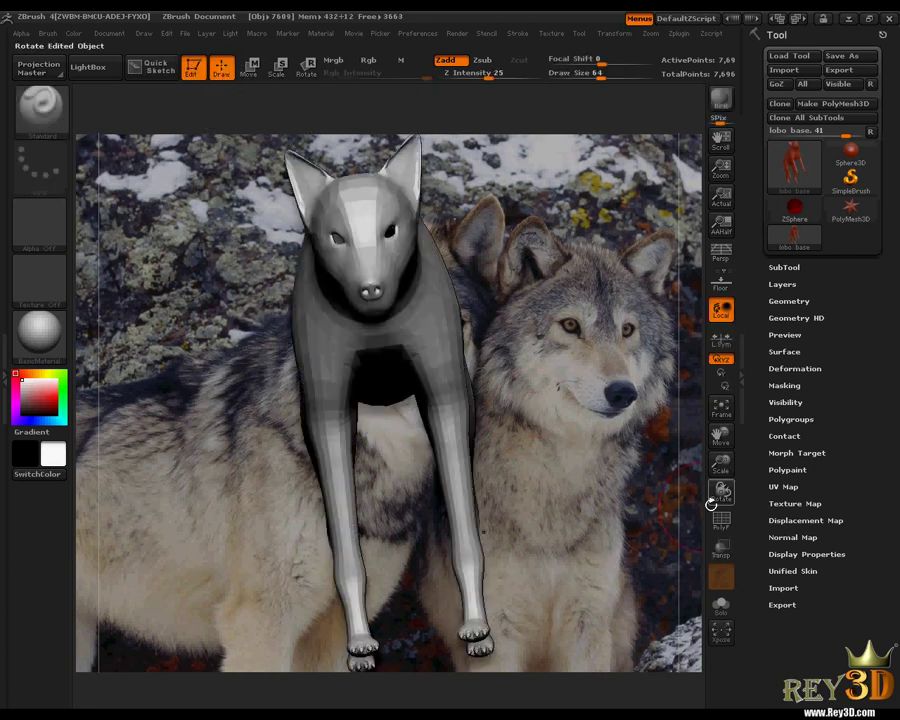
mouse_move(721, 490)
mouse_down()
mouse_move(684, 497)
mouse_move(721, 492)
mouse_move(683, 468)
mouse_move(699, 494)
mouse_move(751, 486)
mouse_move(692, 497)
mouse_move(763, 484)
mouse_move(693, 493)
mouse_move(719, 487)
mouse_up()
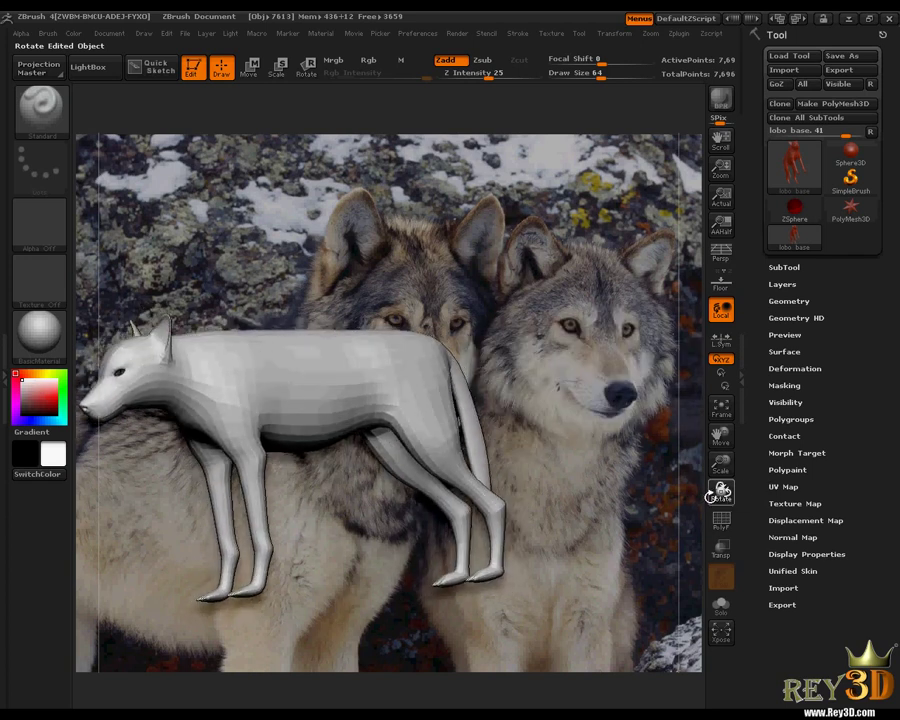
drag(721, 436, 728, 428)
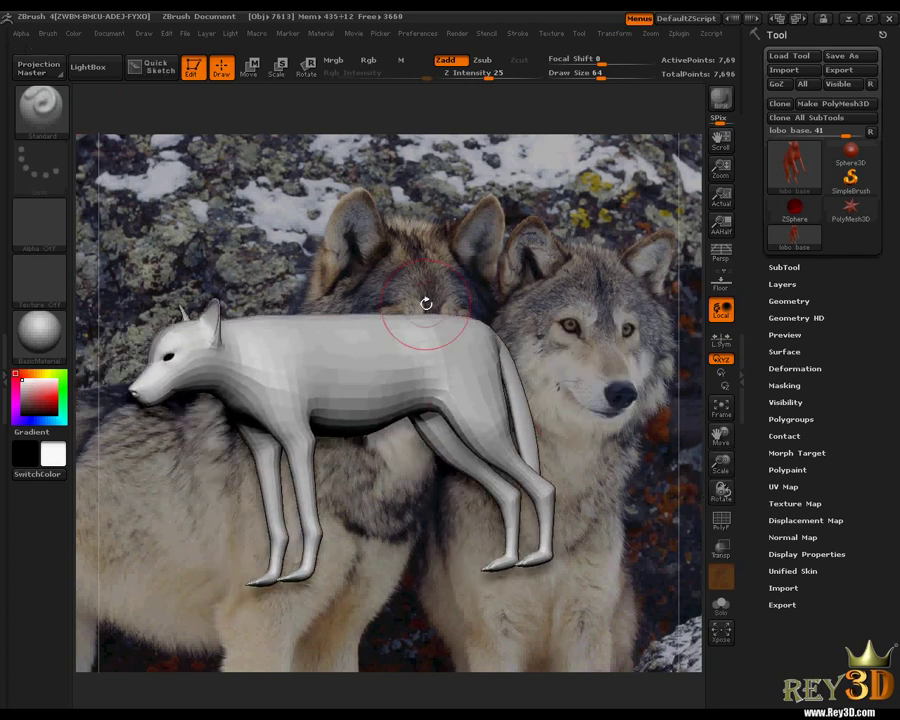
Divide the wolf mesh to SDiv 6 (about 7.8 million points) and turn it three-quarter.
click(796, 300)
click(797, 371)
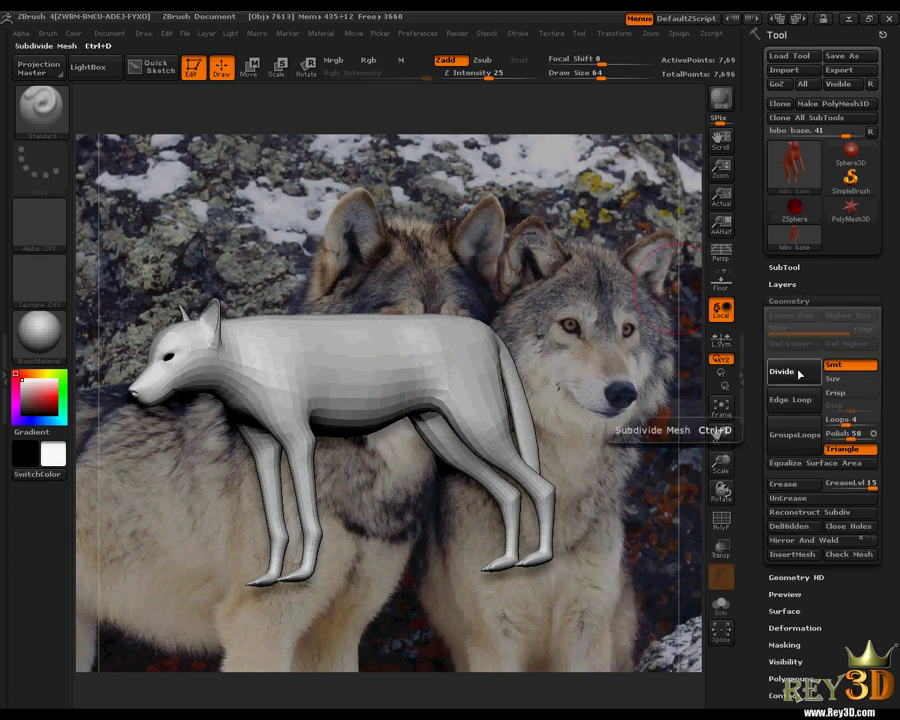
click(800, 382)
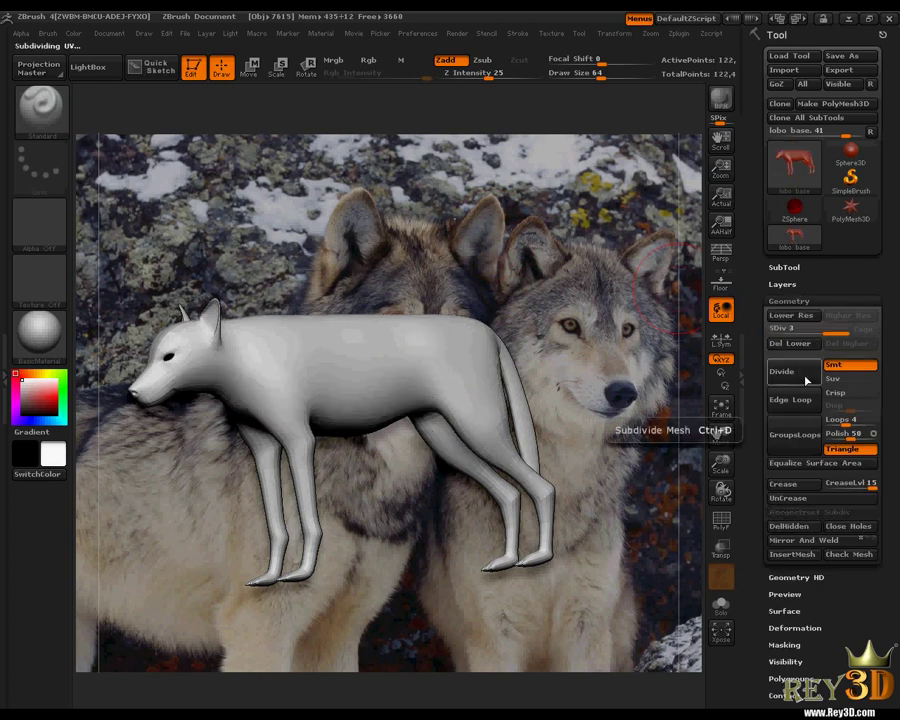
click(806, 381)
click(806, 381)
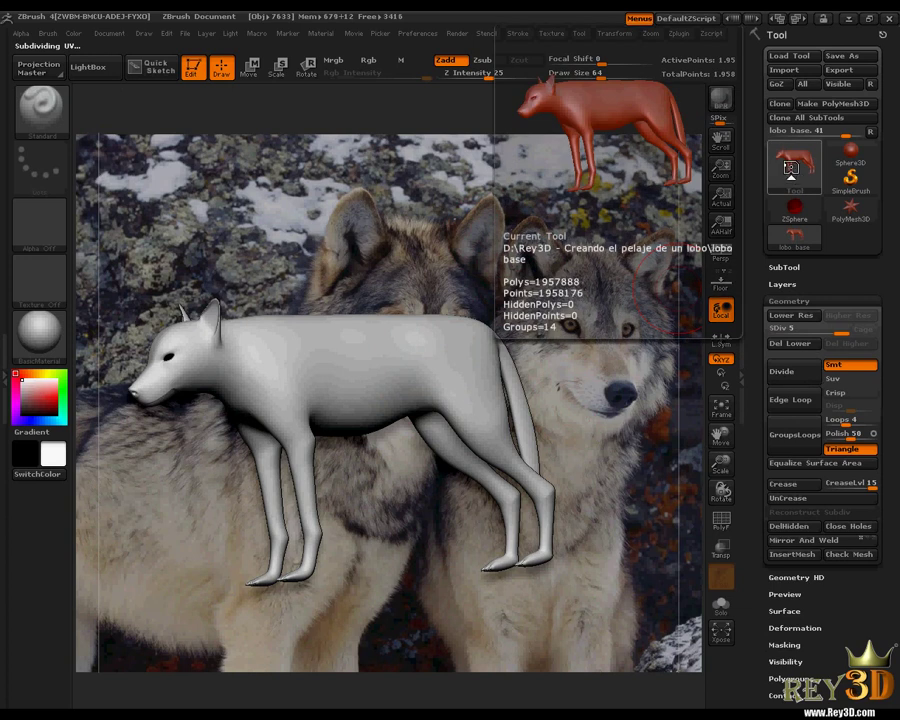
mouse_move(794, 166)
click(787, 373)
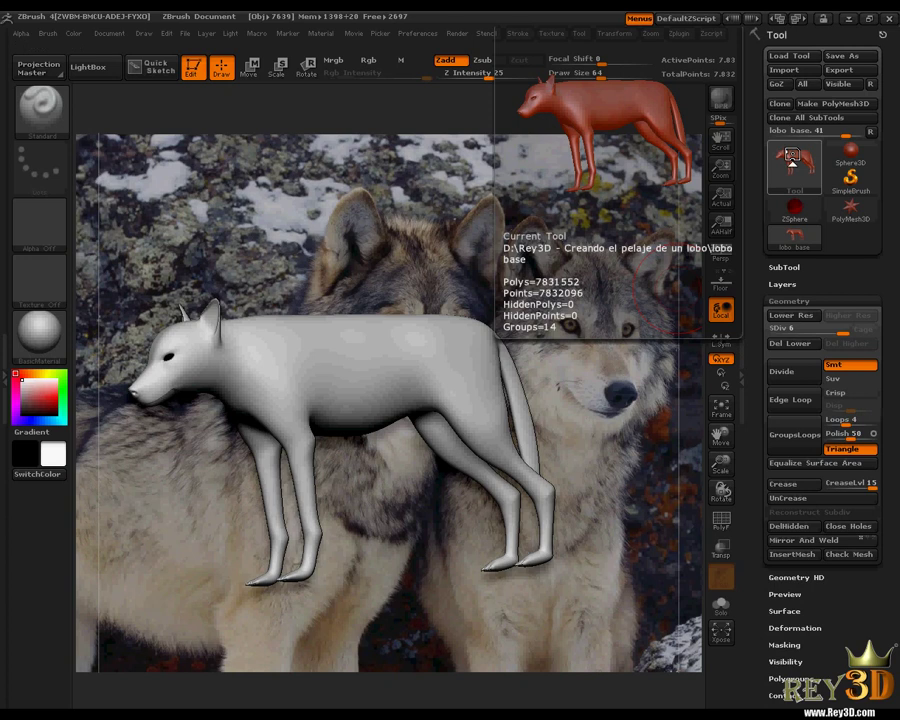
mouse_move(725, 484)
mouse_down()
mouse_move(757, 487)
mouse_move(696, 484)
mouse_move(500, 342)
mouse_up()
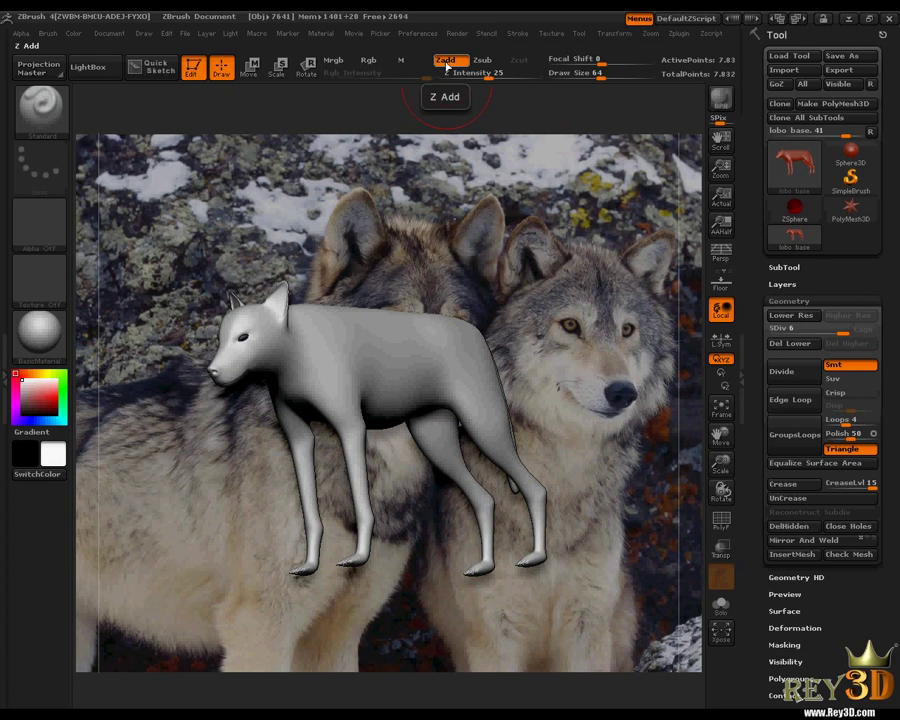
Enable Zsub and RGB painting, try red and pale green, then settle on grey 217, 214, 209.
click(495, 62)
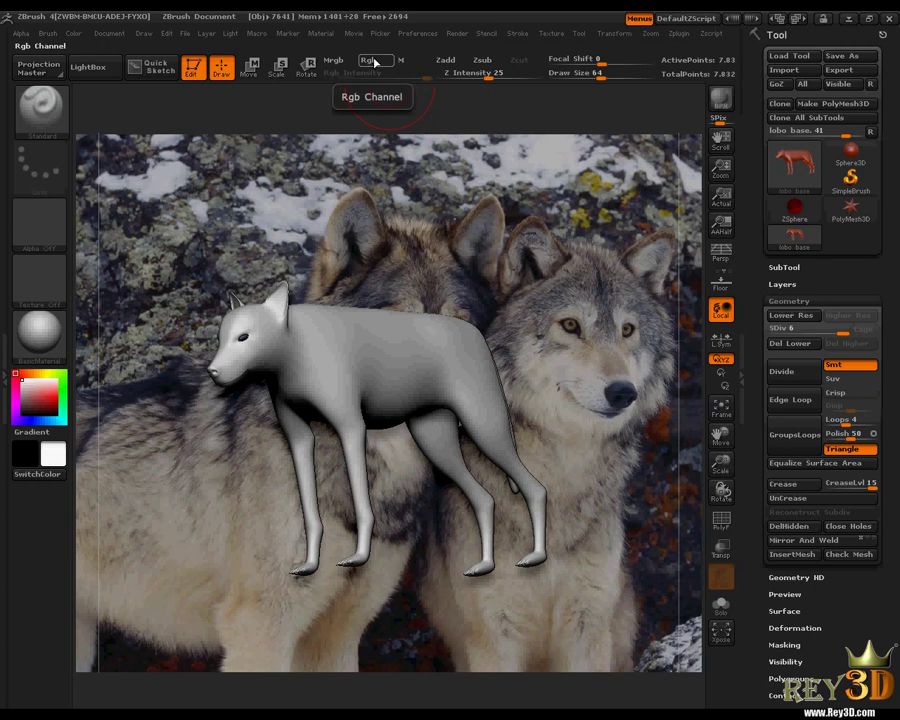
click(372, 61)
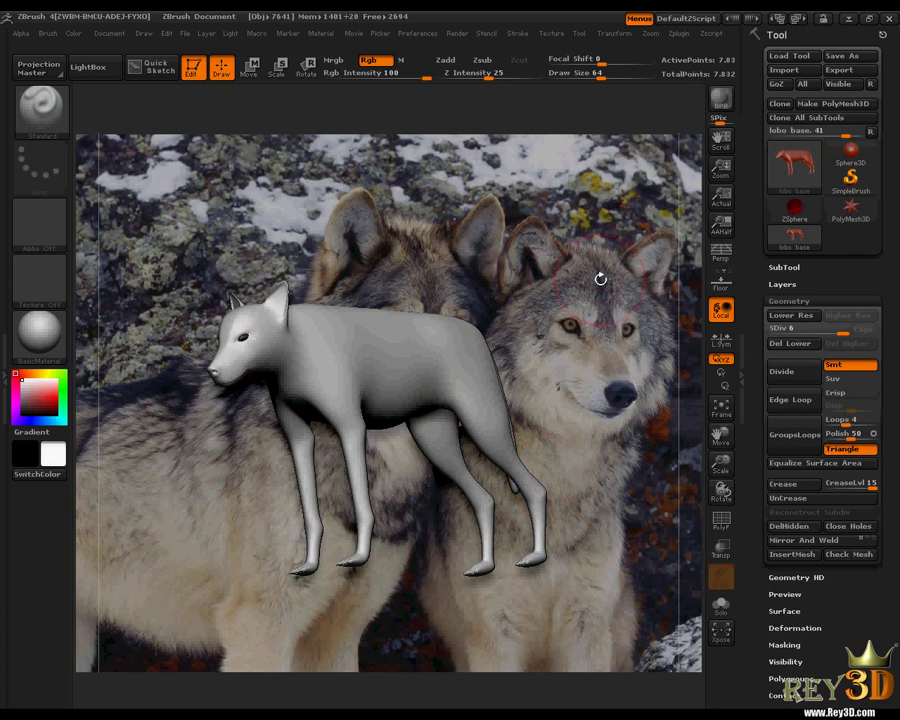
click(37, 395)
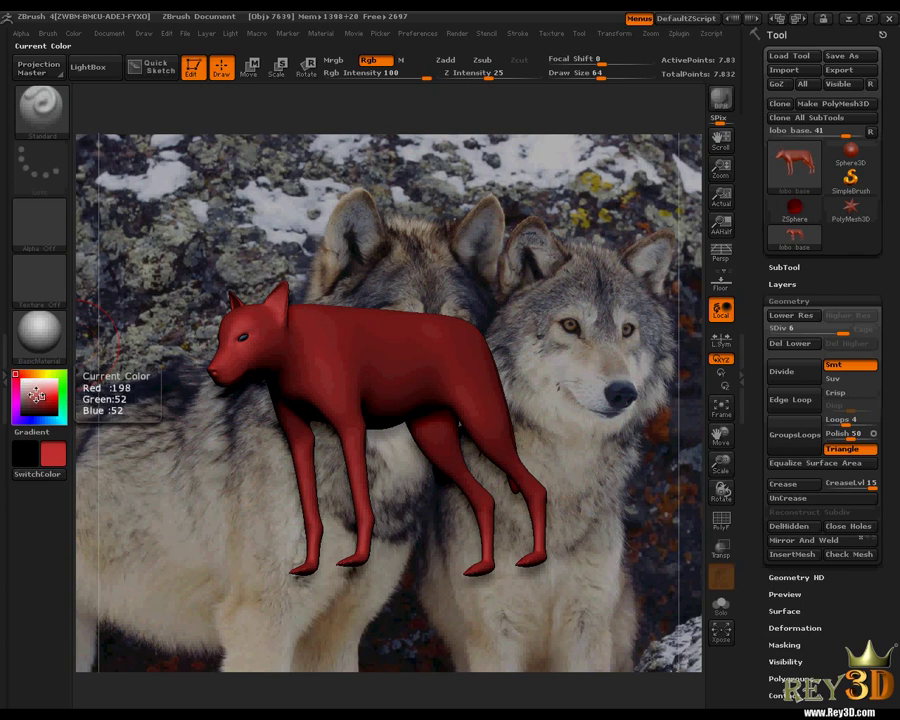
drag(37, 395, 40, 385)
drag(32, 393, 33, 389)
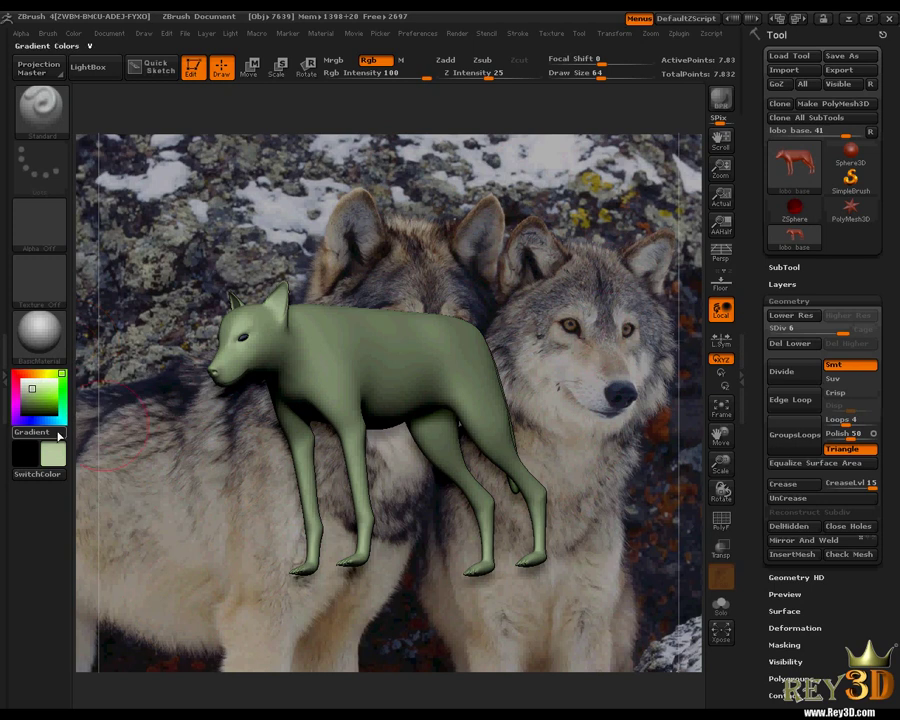
mouse_move(40, 396)
mouse_down()
mouse_move(37, 388)
mouse_move(571, 300)
mouse_move(482, 358)
mouse_move(589, 316)
mouse_move(569, 291)
mouse_move(542, 317)
mouse_move(568, 368)
mouse_move(592, 291)
mouse_move(578, 325)
mouse_move(589, 293)
mouse_move(550, 303)
mouse_move(542, 321)
mouse_move(542, 358)
mouse_move(554, 372)
mouse_move(567, 368)
mouse_up()
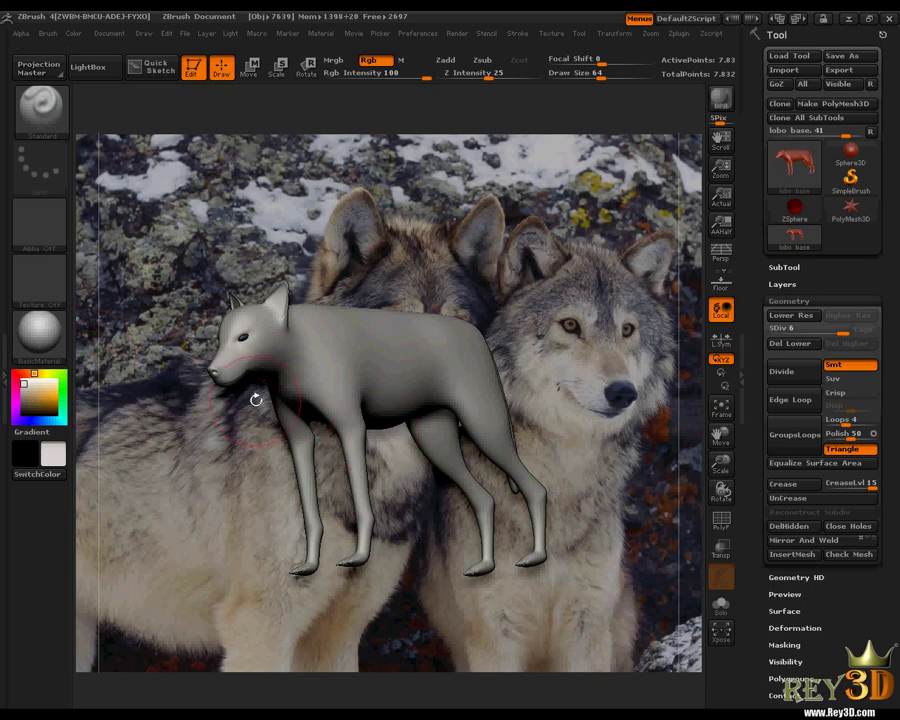
Pick tan then brown with a white secondary colour, and move the model down-left.
click(73, 34)
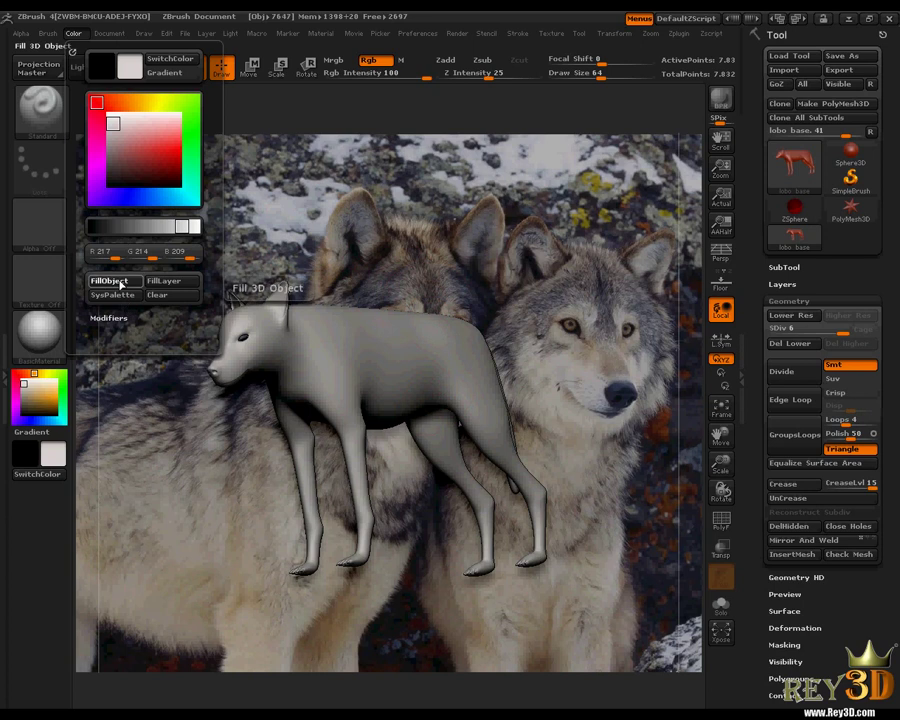
click(45, 392)
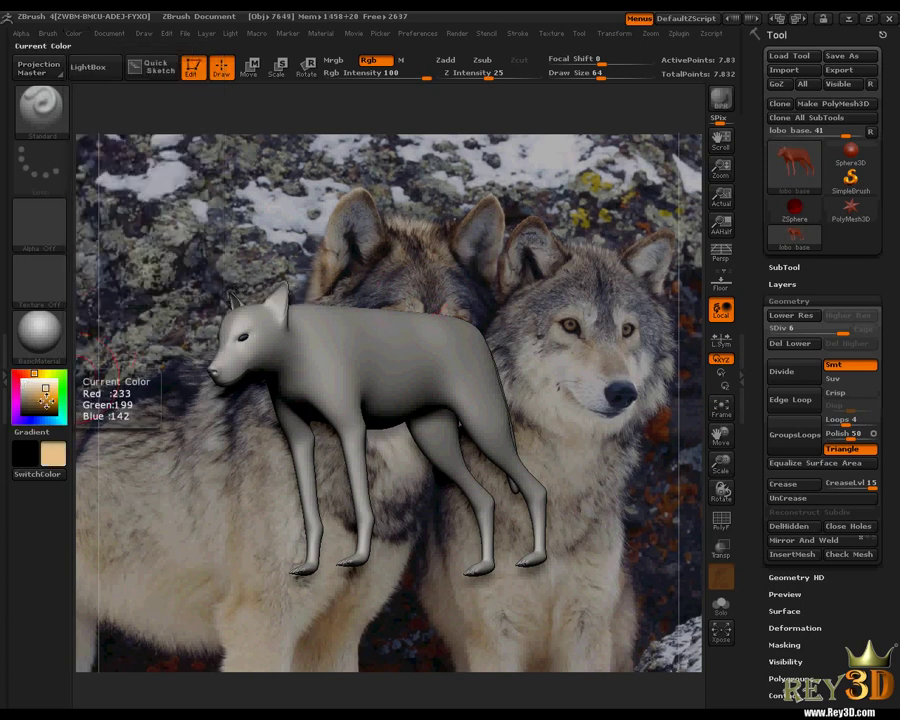
drag(45, 398, 28, 399)
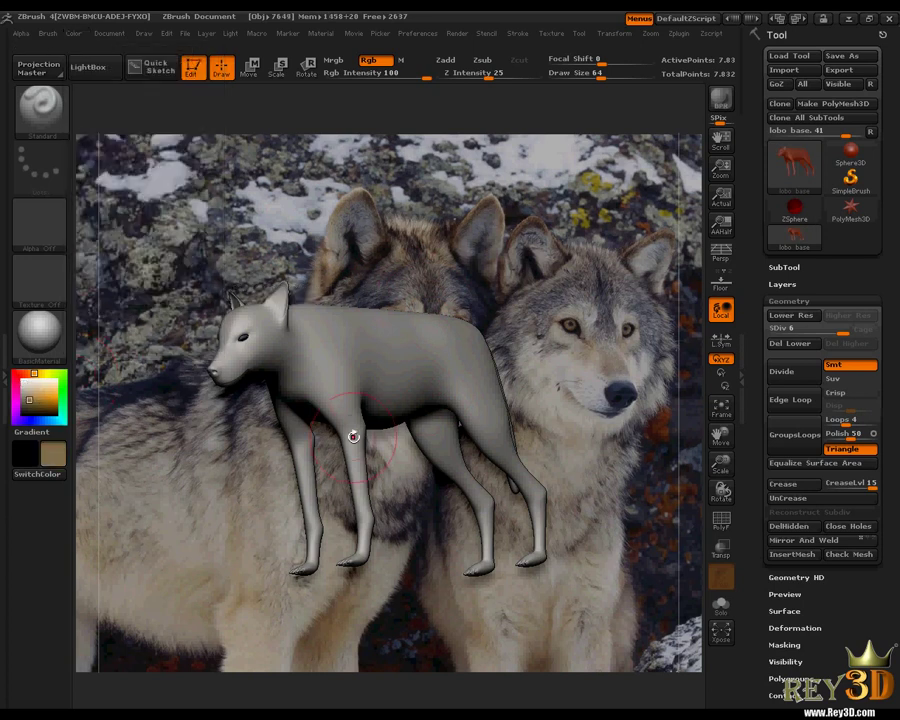
click(23, 376)
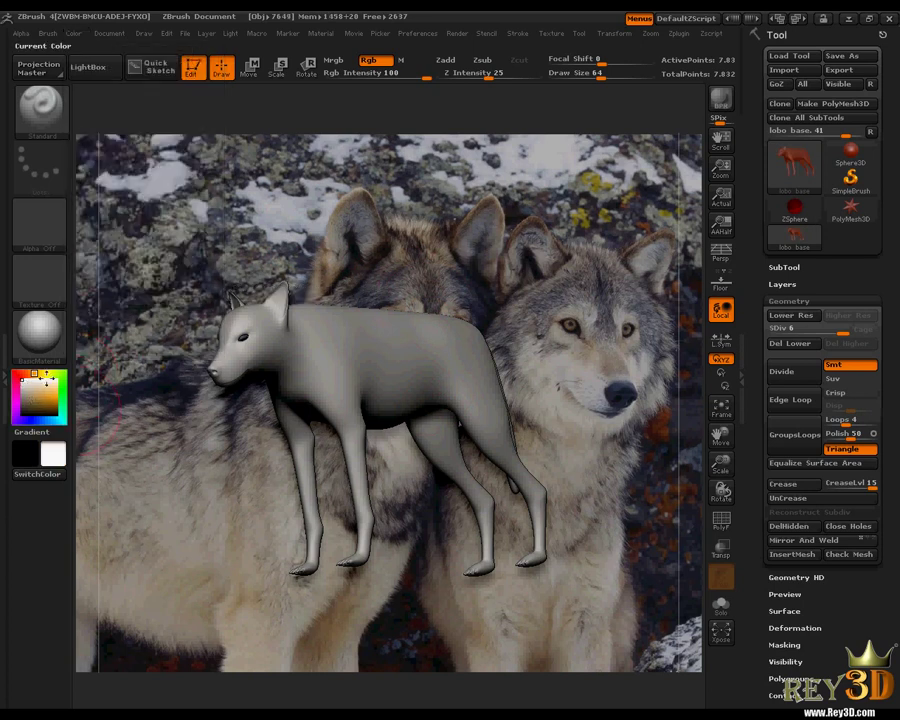
click(73, 35)
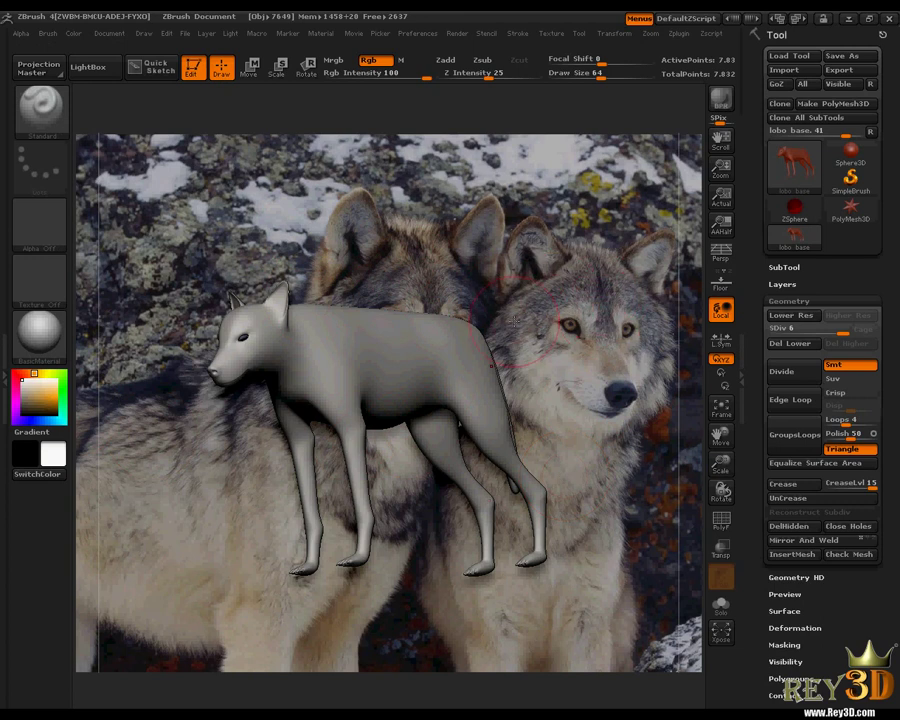
drag(720, 435, 457, 310)
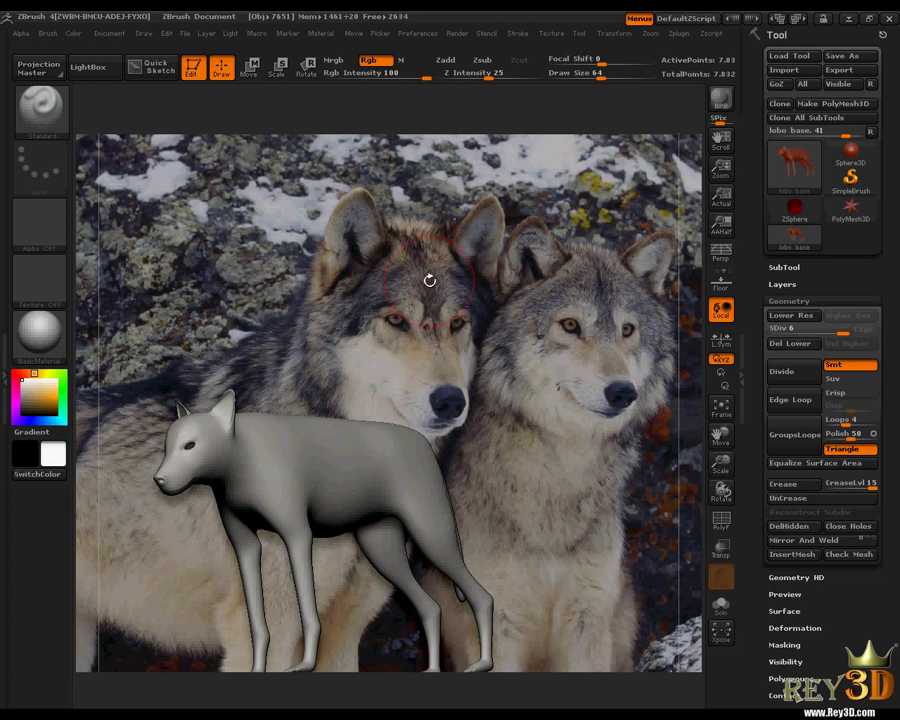
Sample fur colours from the photo wolf: tan, darker brown, then bluish grey.
drag(40, 397, 428, 305)
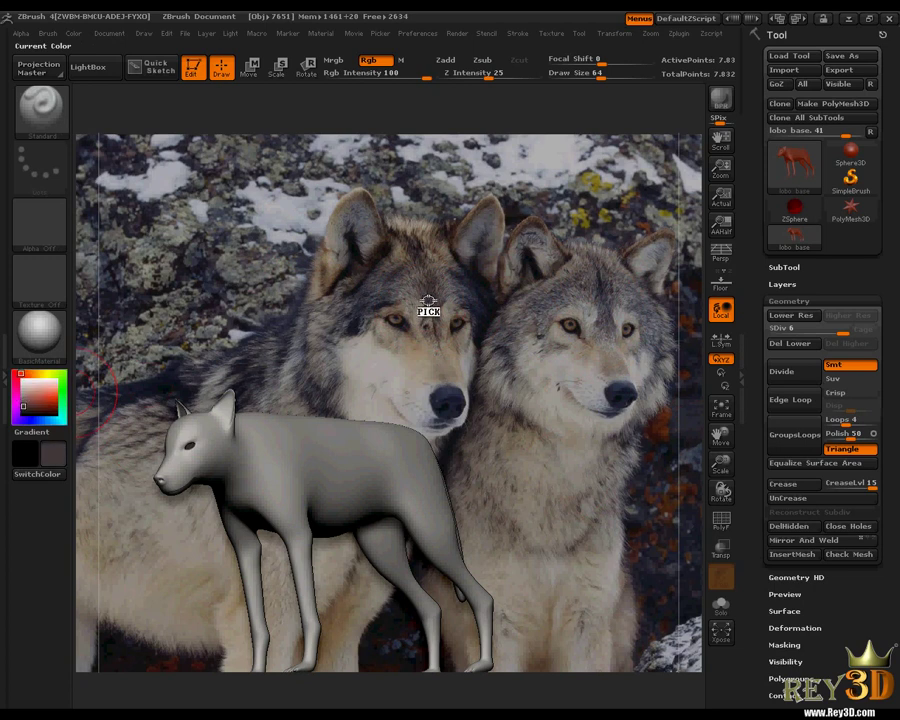
drag(428, 305, 428, 304)
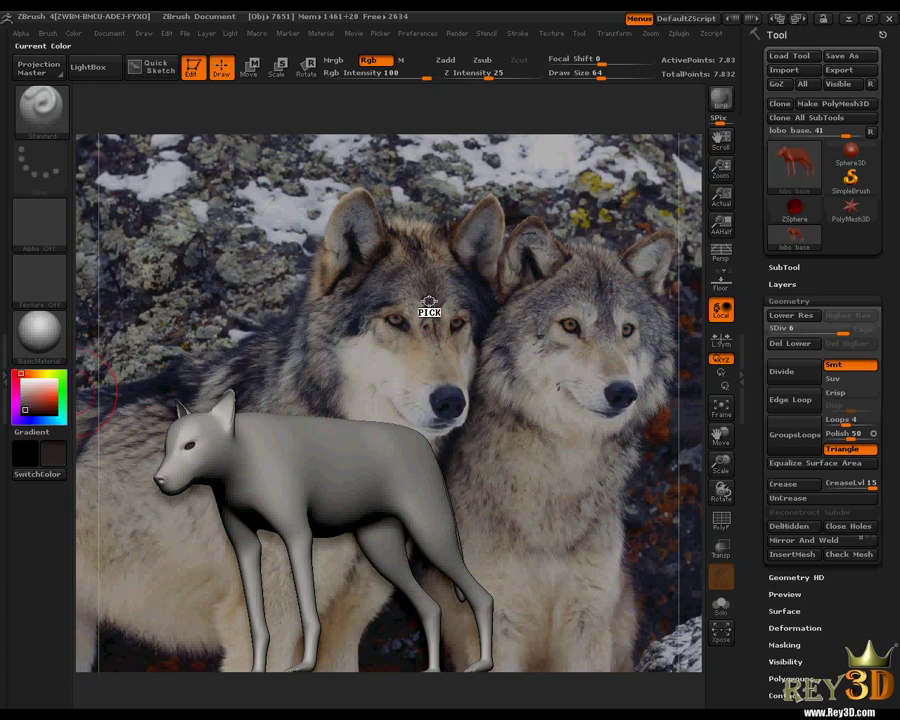
drag(428, 303, 360, 297)
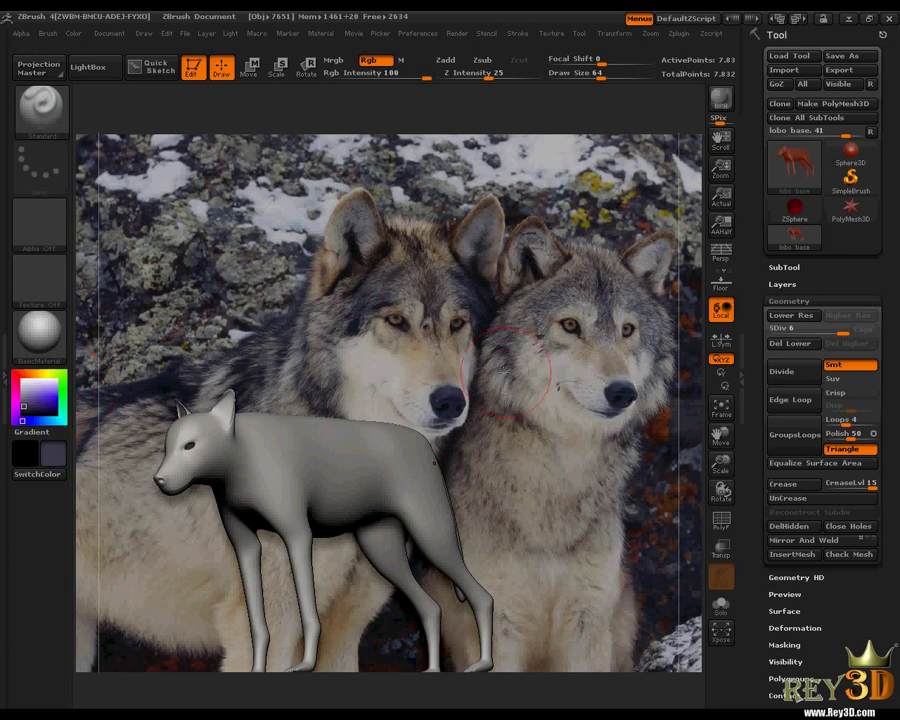
Turn the wolf model to face forward, enlarge it, and recentre its head.
drag(721, 490, 736, 481)
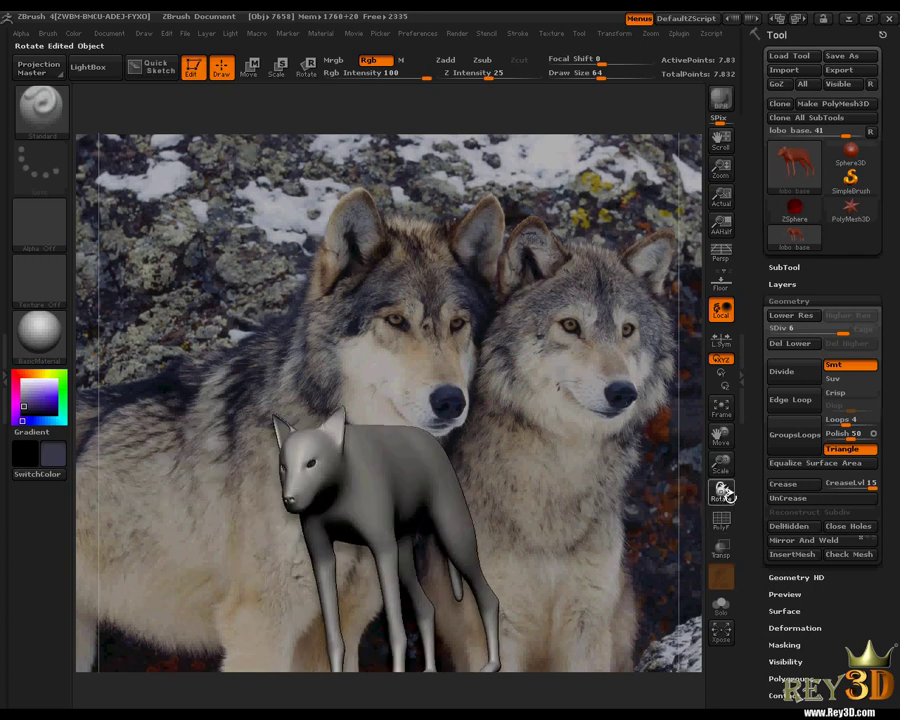
drag(721, 437, 757, 424)
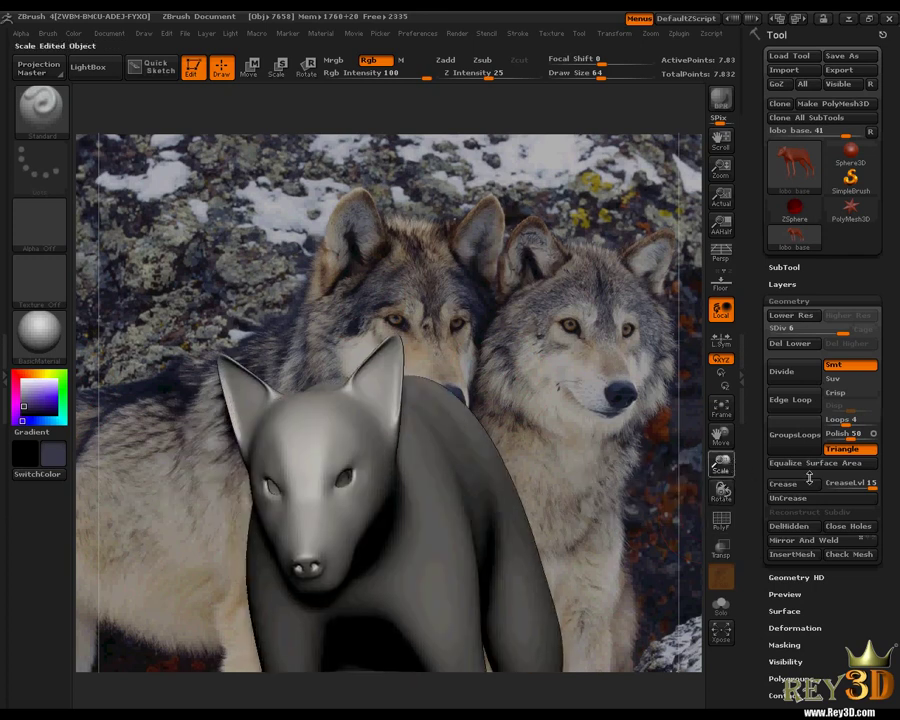
mouse_move(721, 465)
mouse_down()
mouse_move(745, 462)
mouse_move(751, 432)
mouse_move(741, 450)
mouse_up()
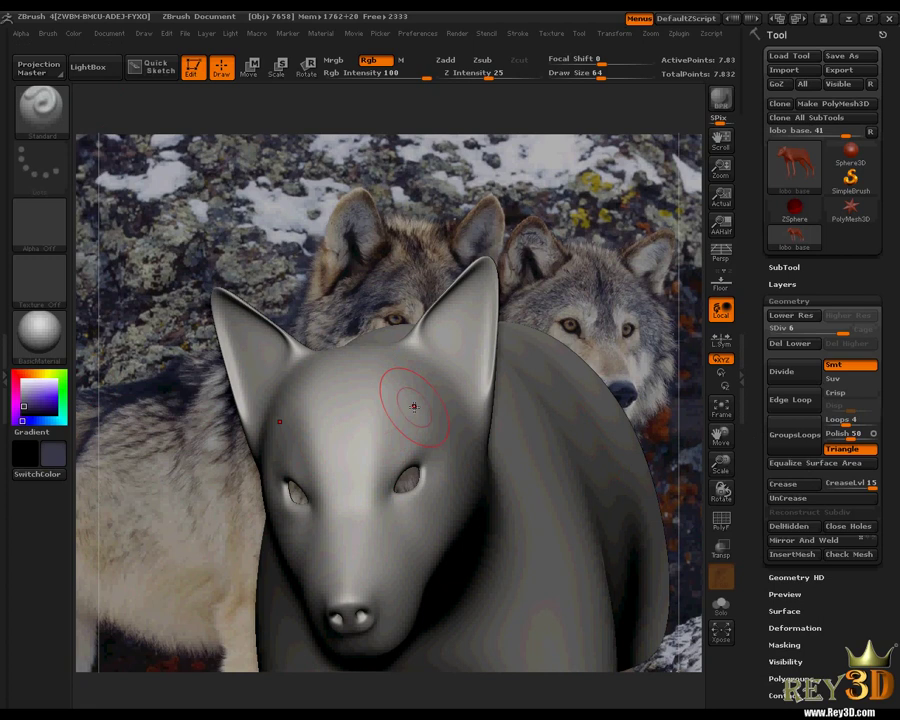
Reduce the brush Draw Size to about 37.
key(space)
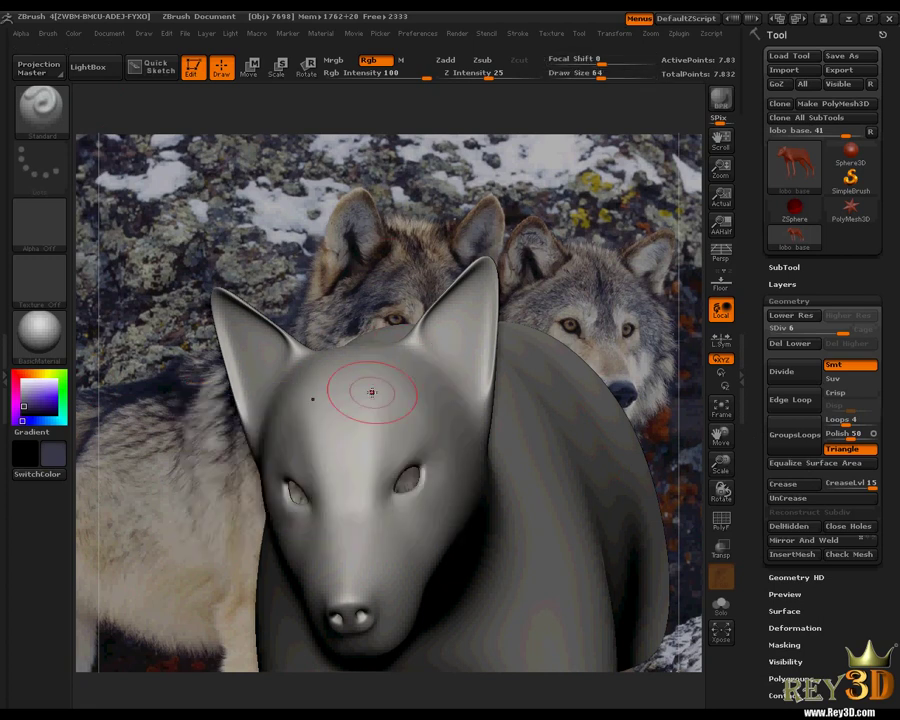
key(space)
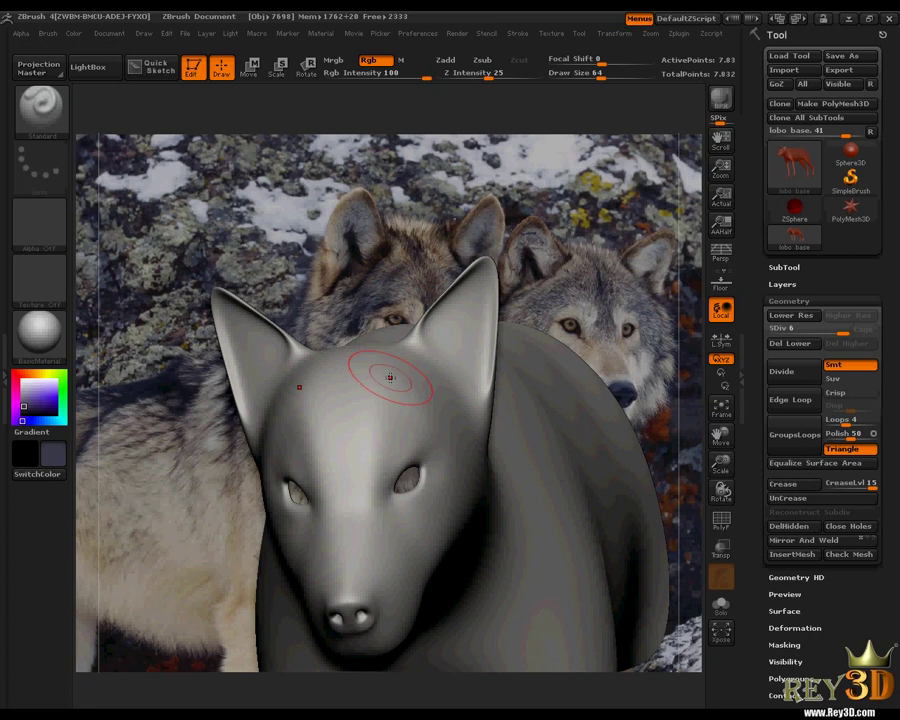
key(space)
drag(415, 370, 403, 370)
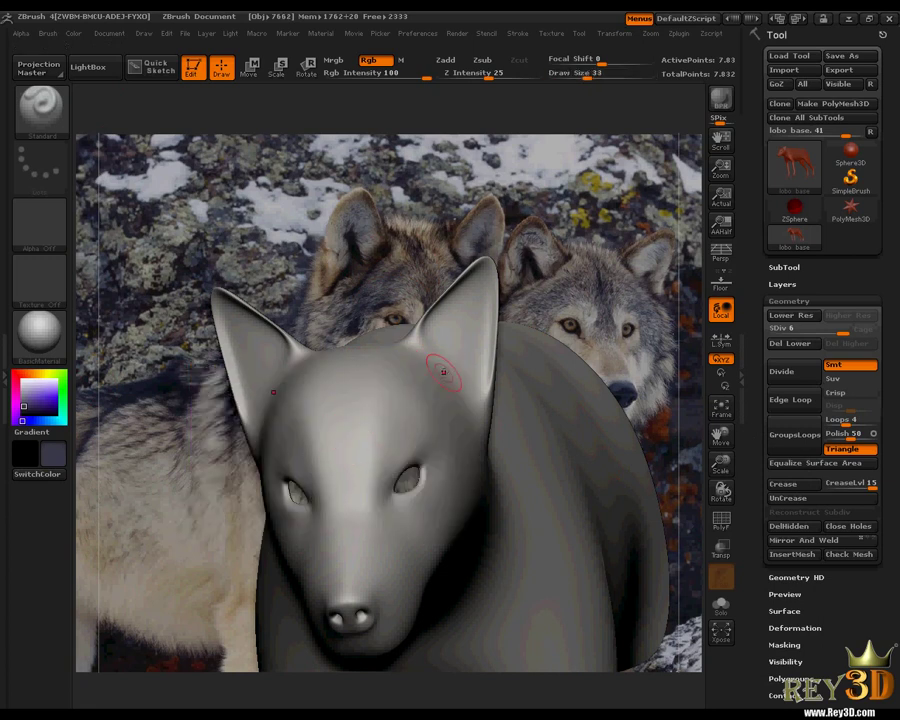
Move the front-facing head to the left and mask a heart-shaped patch on its forehead.
mouse_move(720, 428)
mouse_down()
mouse_move(720, 437)
mouse_move(629, 438)
mouse_up()
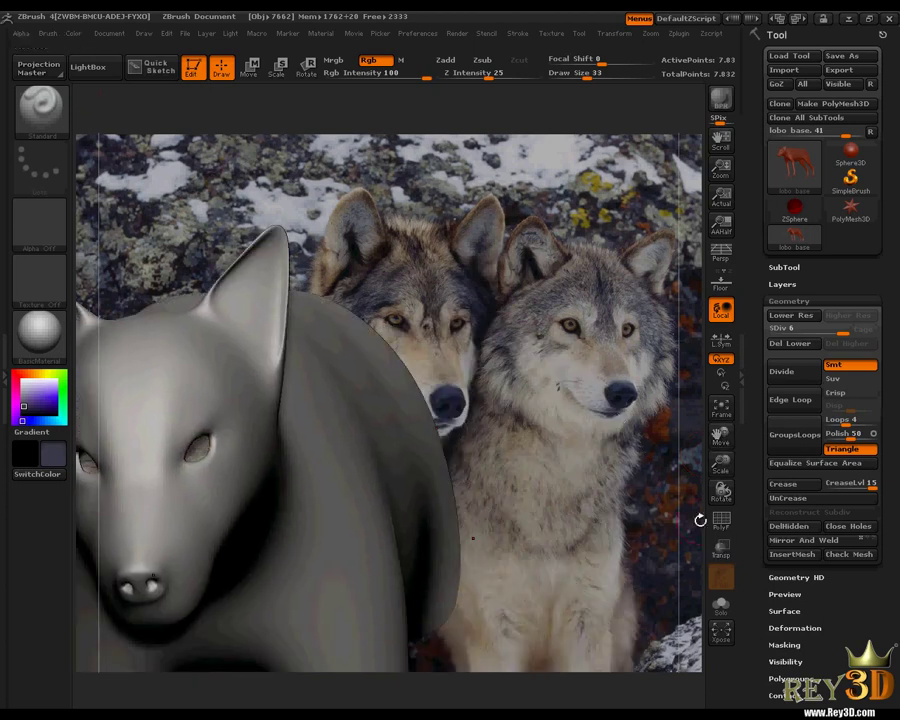
drag(723, 488, 733, 422)
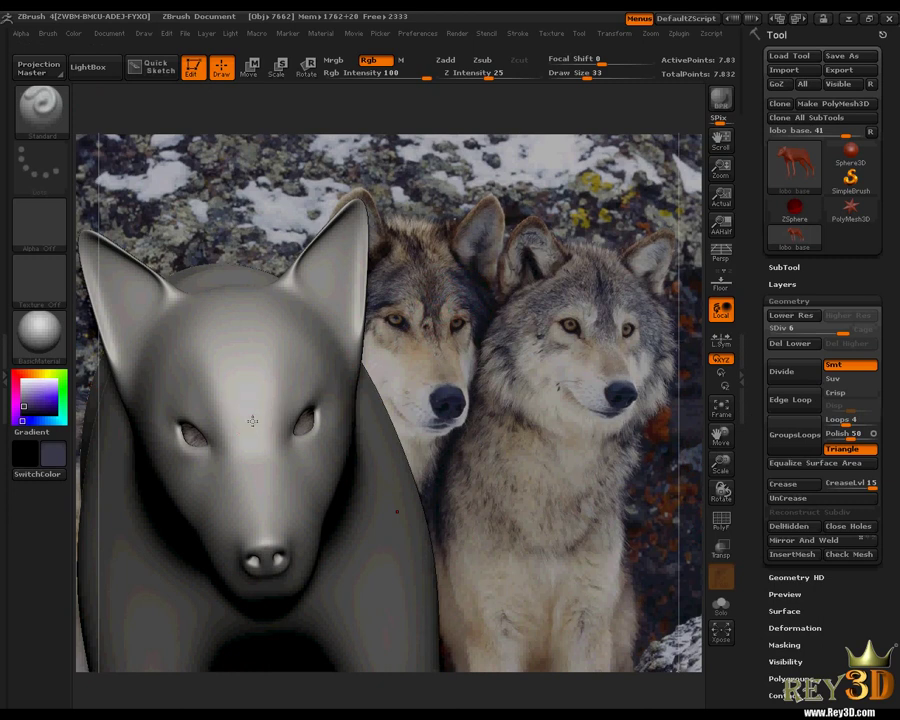
mouse_move(253, 421)
ctrl+mouse_down()
mouse_move(241, 420)
mouse_move(281, 362)
ctrl+mouse_up()
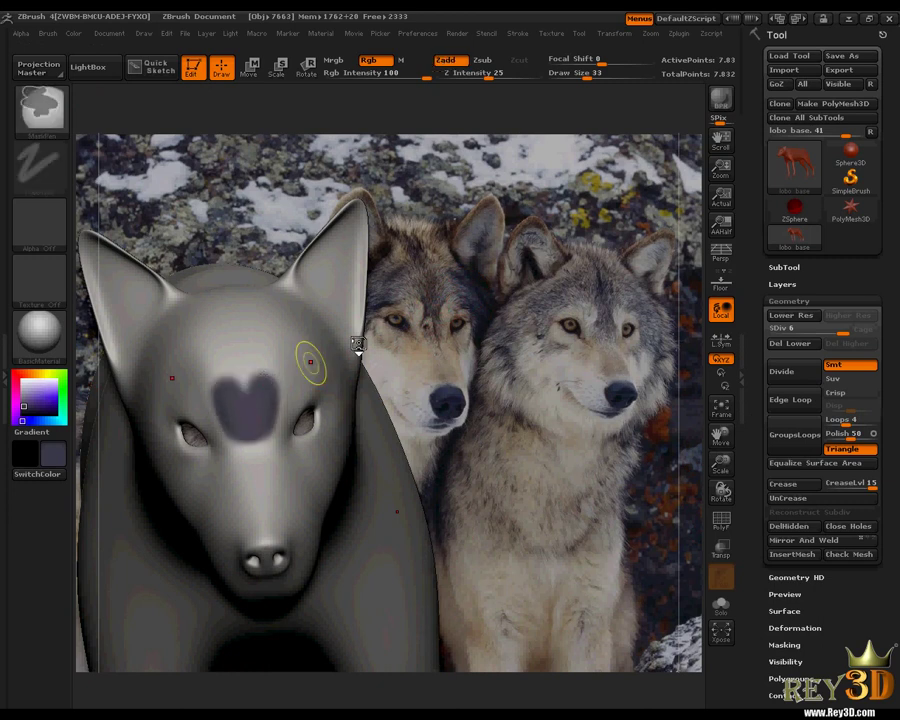
Clear the forehead mask, sample dark blue-grey fur from the photo, and set Rgb Intensity 26, Draw Size 22.
ctrl+drag(358, 345, 368, 355)
key(c)
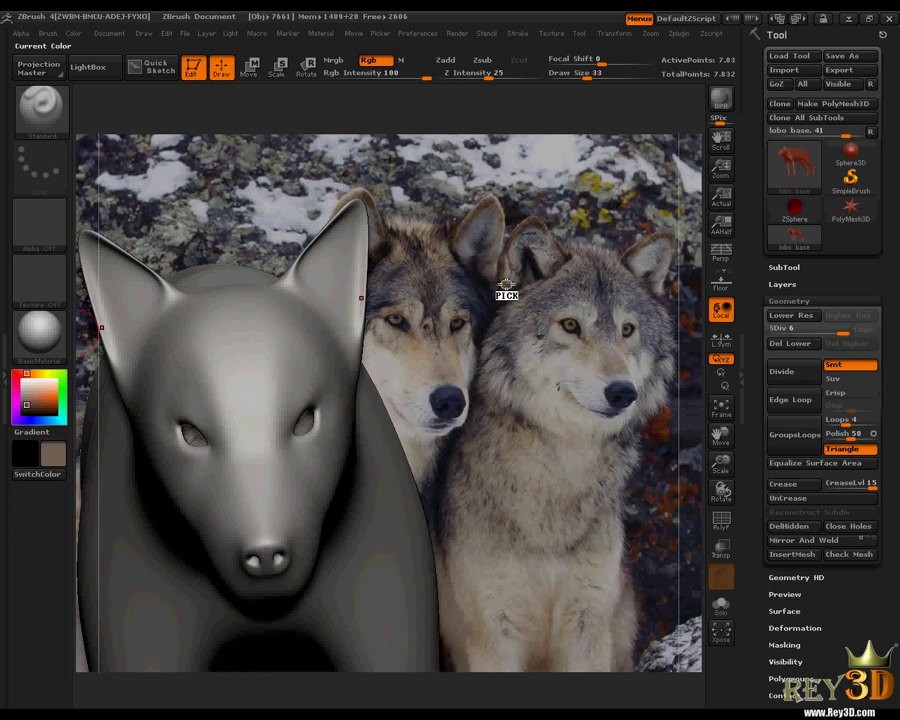
key(c)
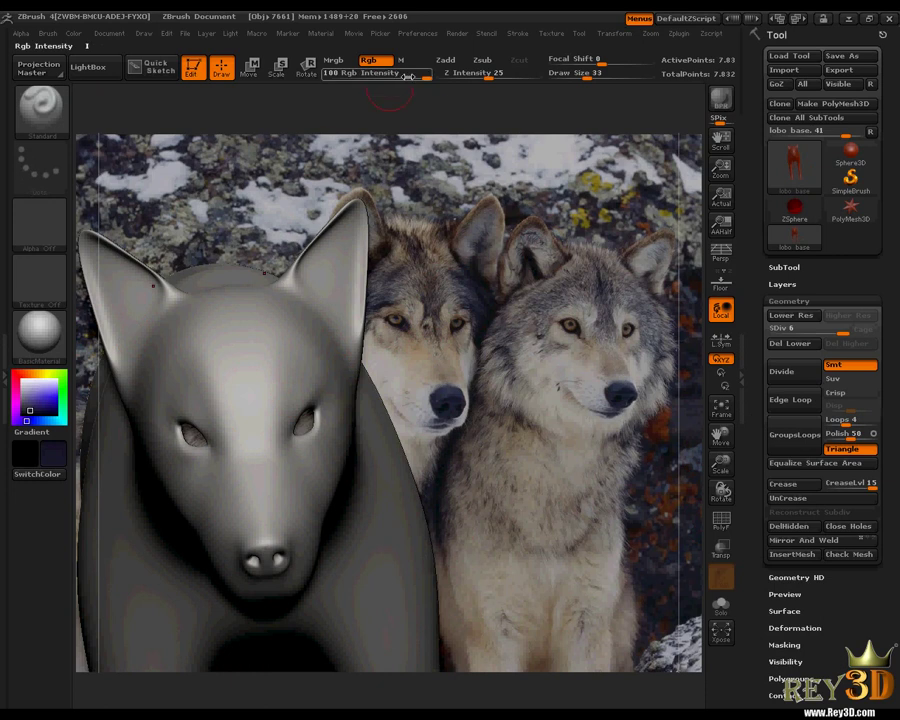
click(377, 75)
key(space)
mouse_move(250, 385)
mouse_down()
mouse_move(226, 385)
mouse_move(234, 398)
mouse_move(260, 398)
mouse_move(249, 398)
mouse_move(245, 372)
mouse_move(222, 375)
mouse_move(284, 369)
mouse_move(205, 372)
mouse_move(300, 362)
mouse_move(244, 360)
mouse_move(232, 330)
mouse_move(252, 328)
mouse_move(241, 350)
mouse_move(215, 330)
mouse_move(195, 345)
mouse_move(280, 330)
mouse_move(308, 342)
mouse_move(296, 366)
mouse_move(305, 368)
mouse_move(258, 389)
mouse_move(256, 381)
mouse_up()
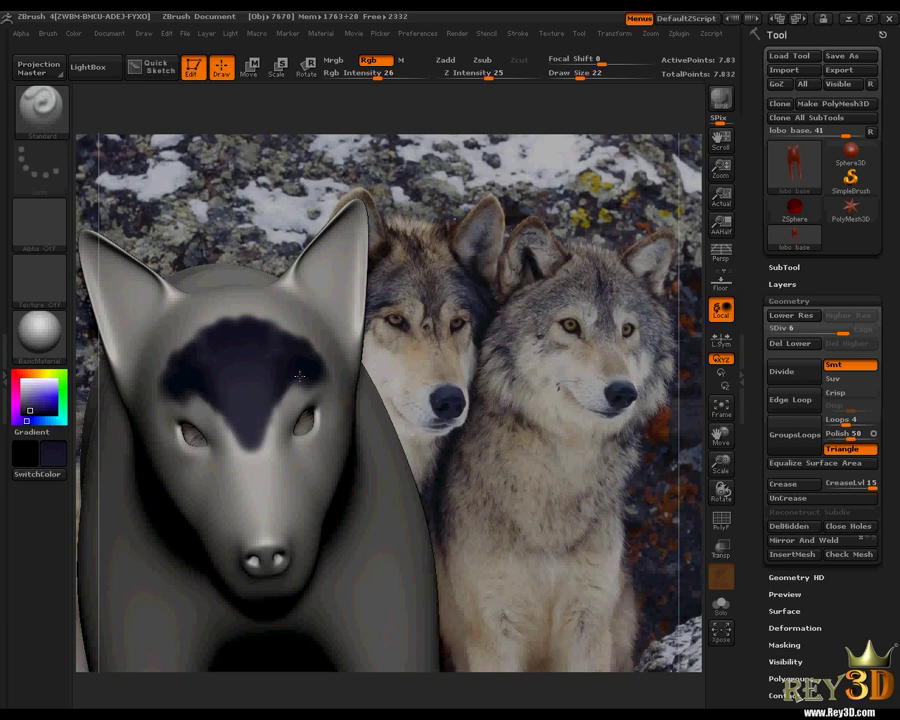
Widen the dark forehead patch upward, rightward and down toward the right ear base.
drag(253, 323, 258, 318)
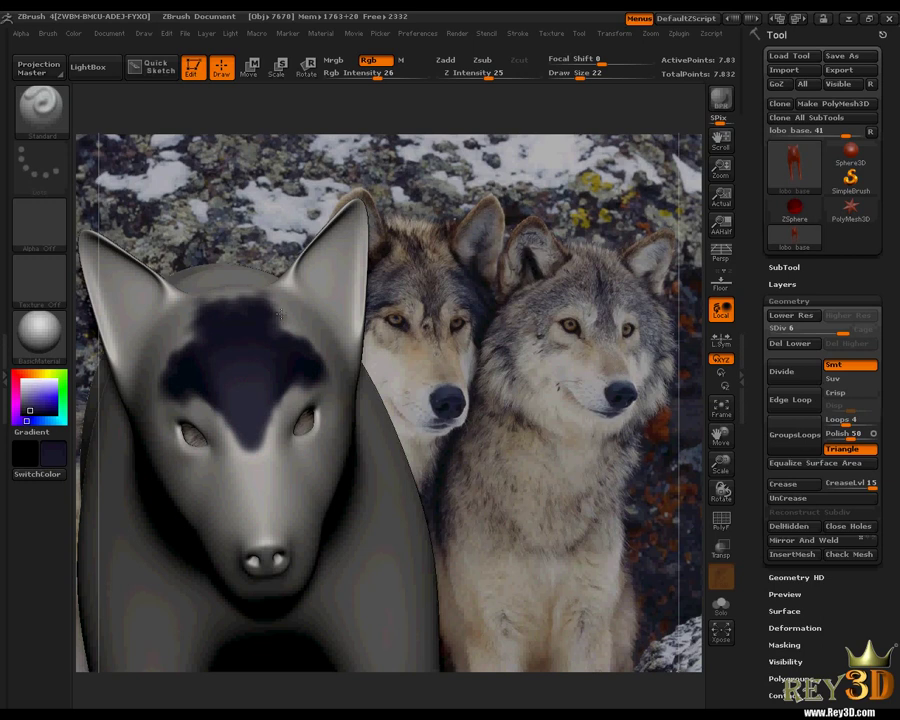
drag(258, 318, 311, 328)
drag(719, 488, 713, 490)
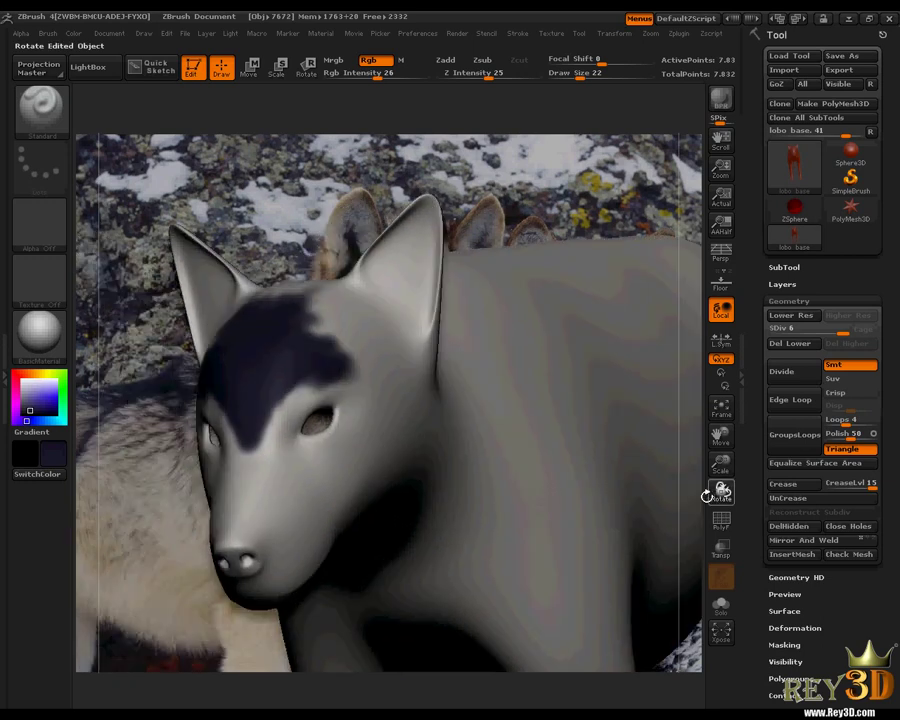
drag(719, 436, 790, 498)
drag(719, 488, 705, 460)
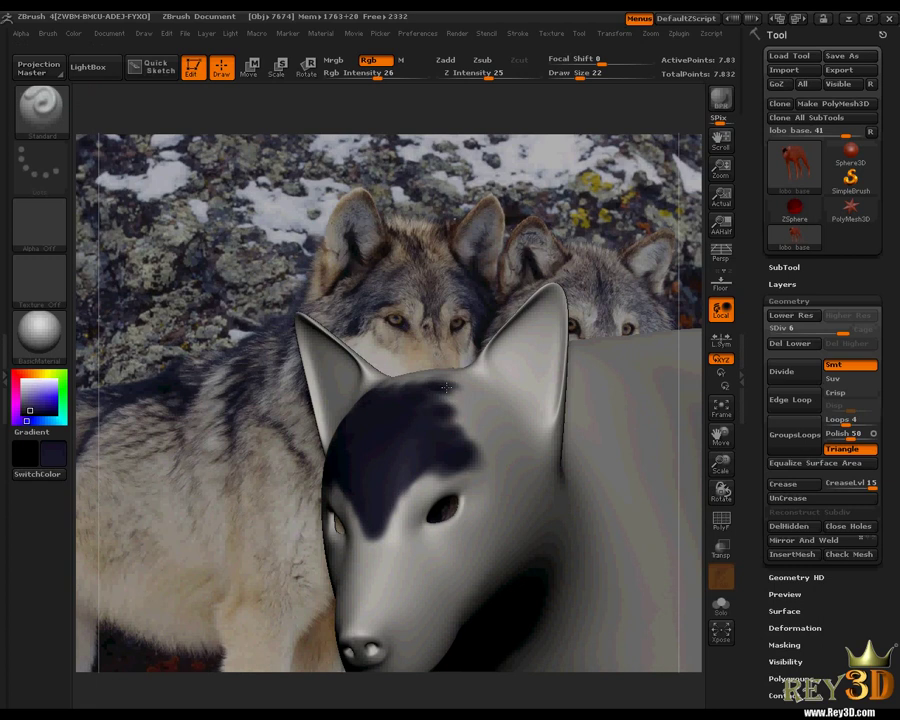
drag(424, 398, 476, 422)
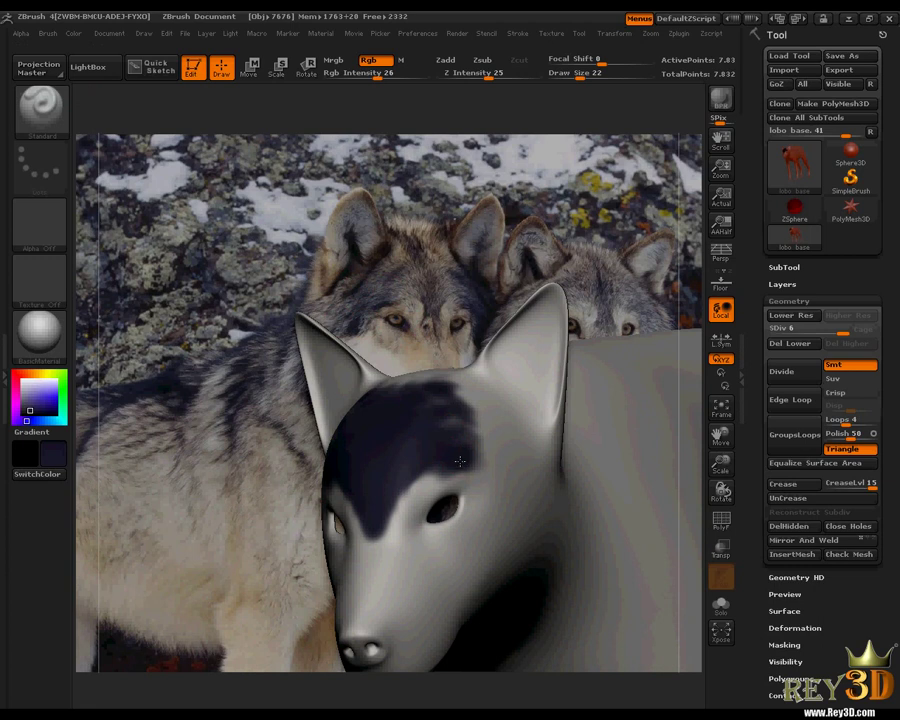
drag(473, 477, 476, 453)
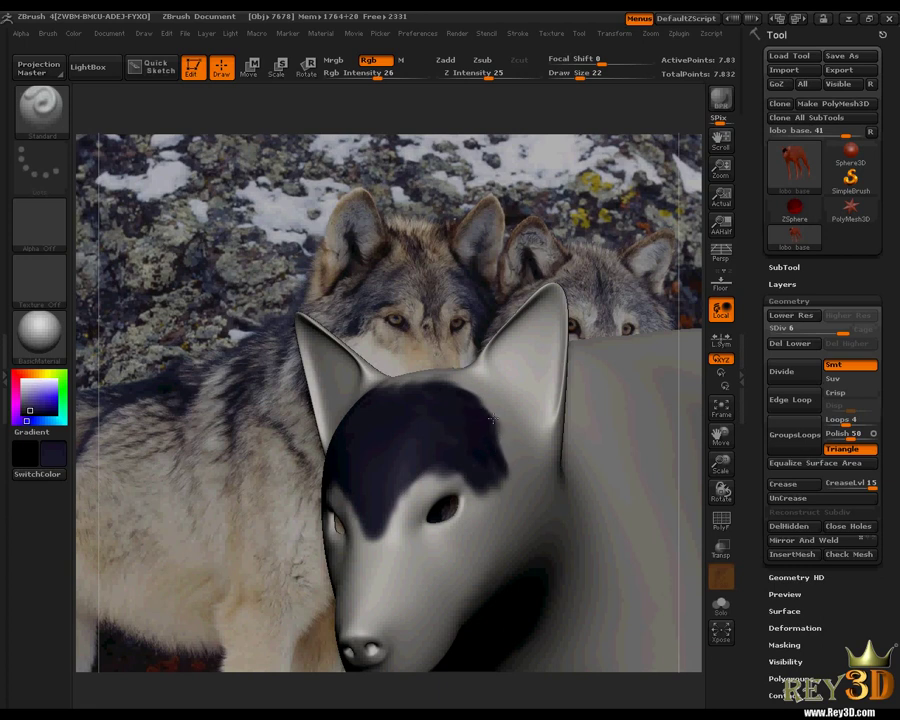
drag(499, 426, 525, 439)
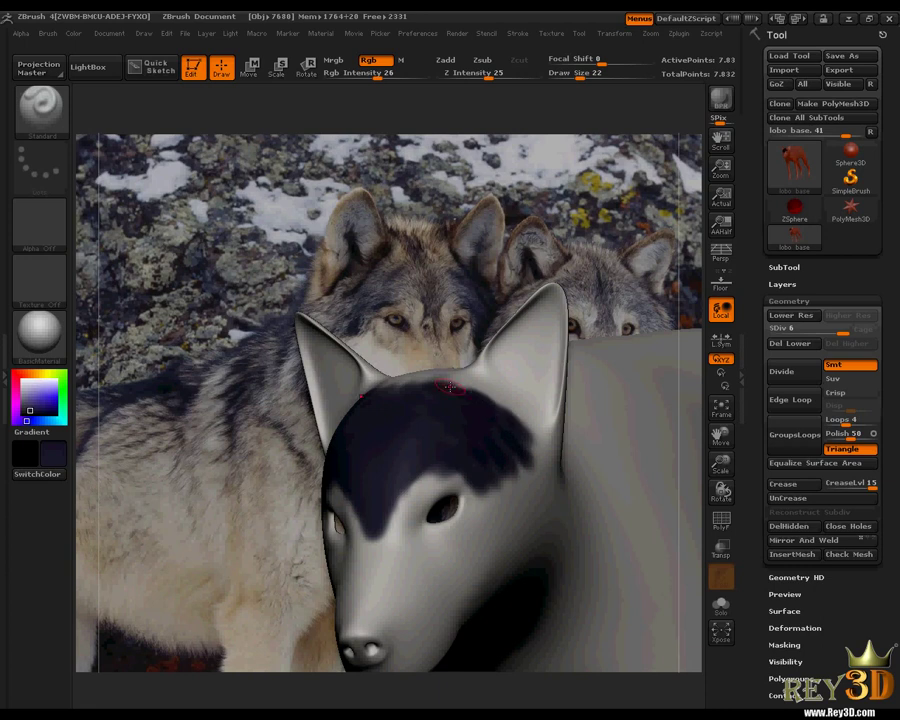
drag(465, 372, 445, 354)
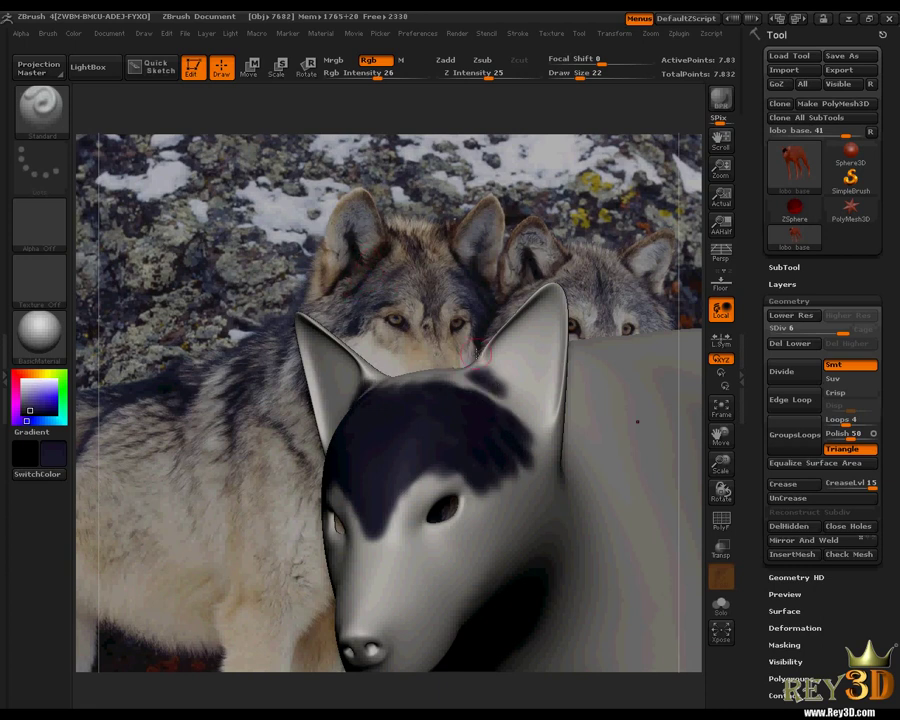
mouse_move(490, 376)
mouse_down()
mouse_move(537, 420)
mouse_move(462, 386)
mouse_up()
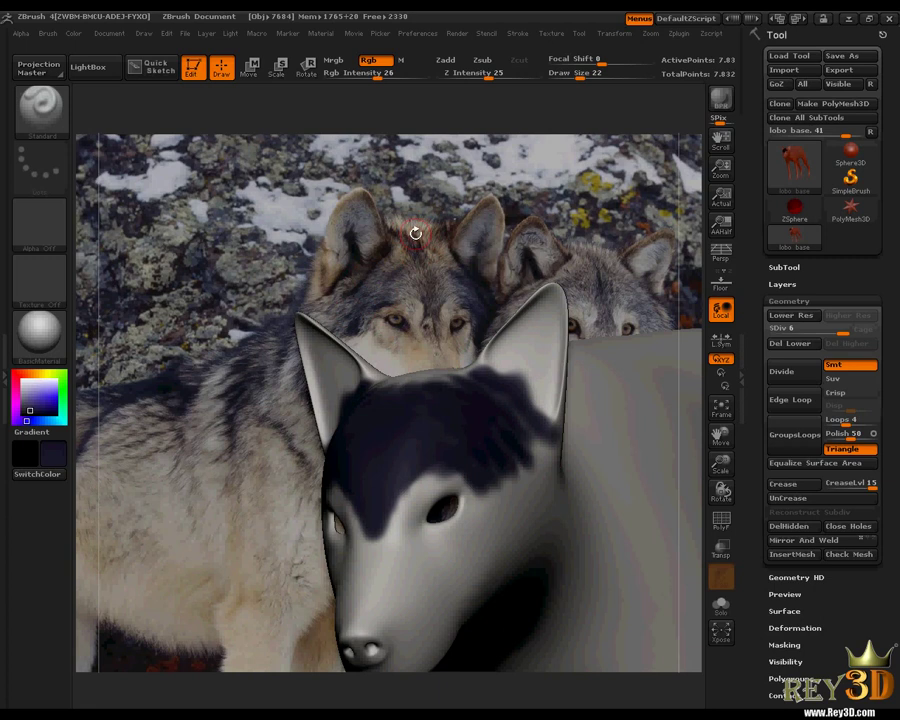
Tilt and shift the wolf model over the photo to view the top of its head.
drag(678, 505, 635, 394)
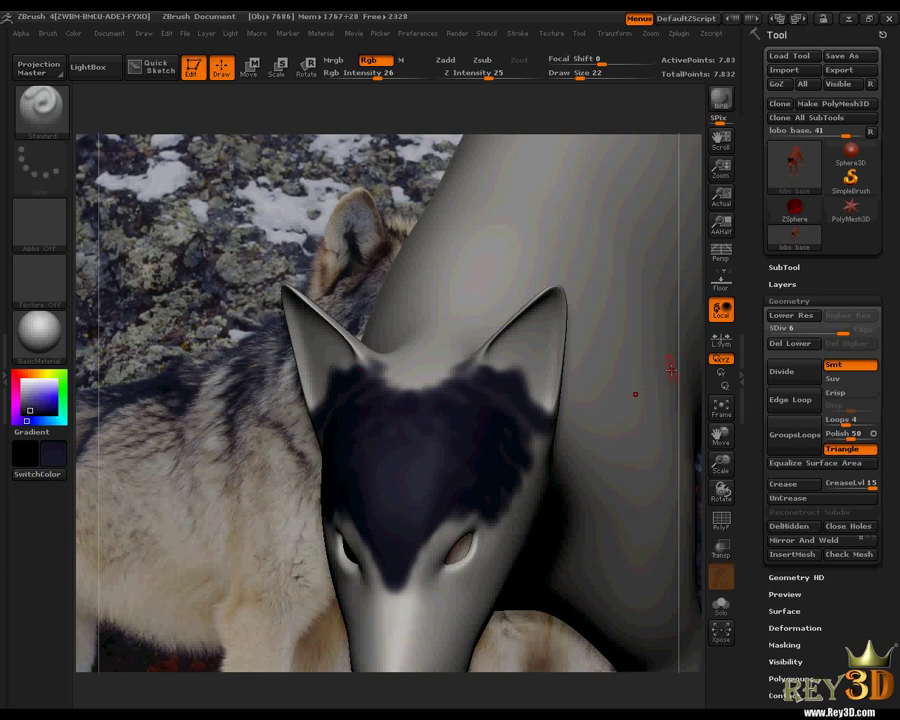
drag(719, 432, 500, 275)
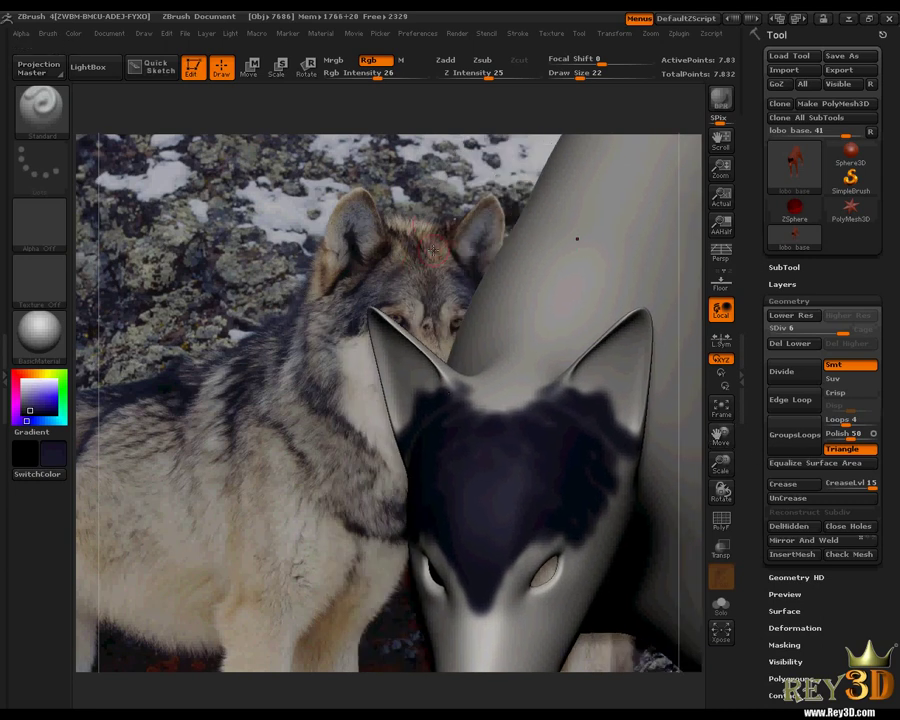
drag(720, 488, 723, 478)
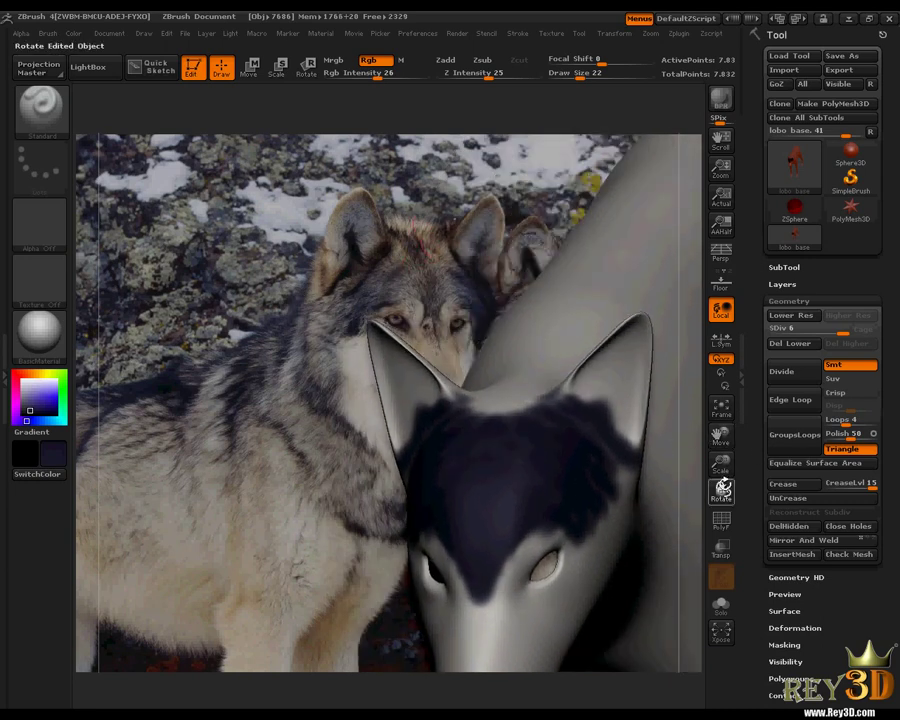
drag(716, 432, 704, 428)
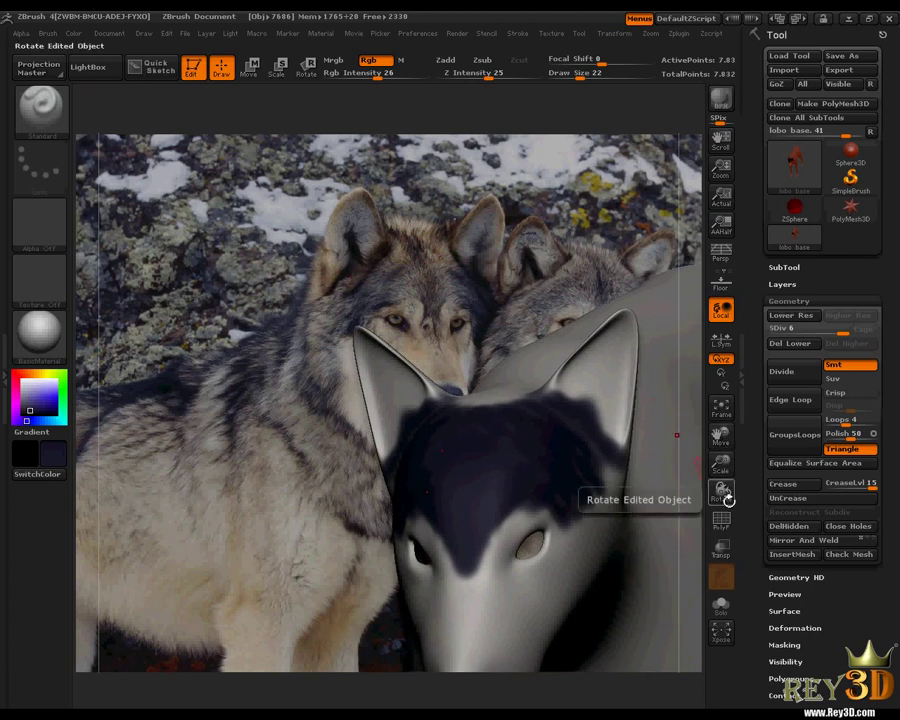
Paint the insides of both ears dark blue-grey with symmetry on.
drag(722, 491, 716, 484)
drag(597, 402, 613, 398)
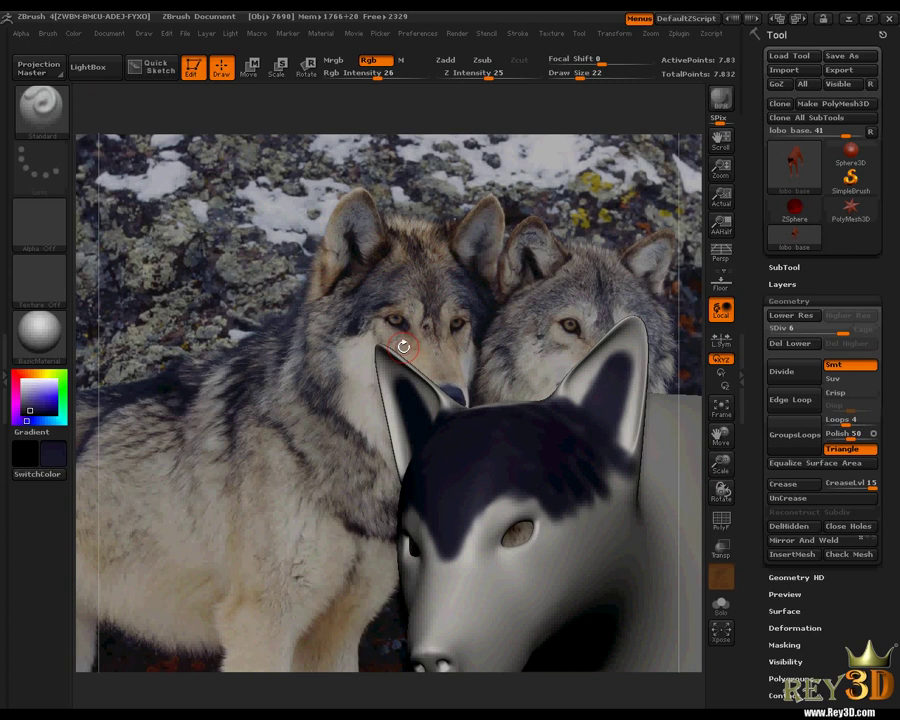
mouse_move(719, 436)
mouse_down()
mouse_move(686, 423)
mouse_move(594, 420)
mouse_up()
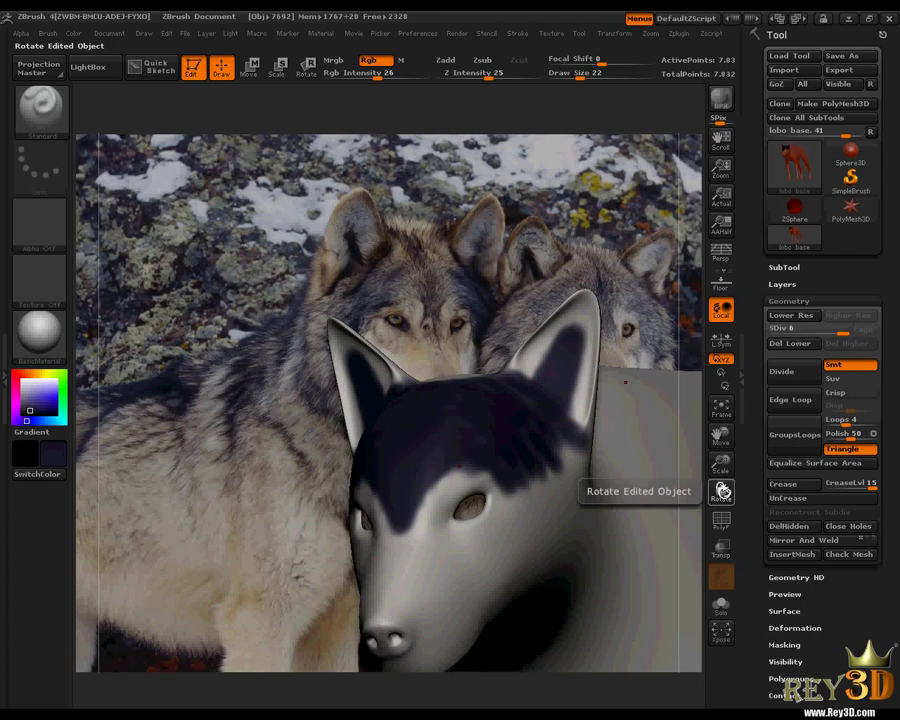
mouse_move(720, 490)
mouse_down()
mouse_move(705, 493)
mouse_move(765, 402)
mouse_up()
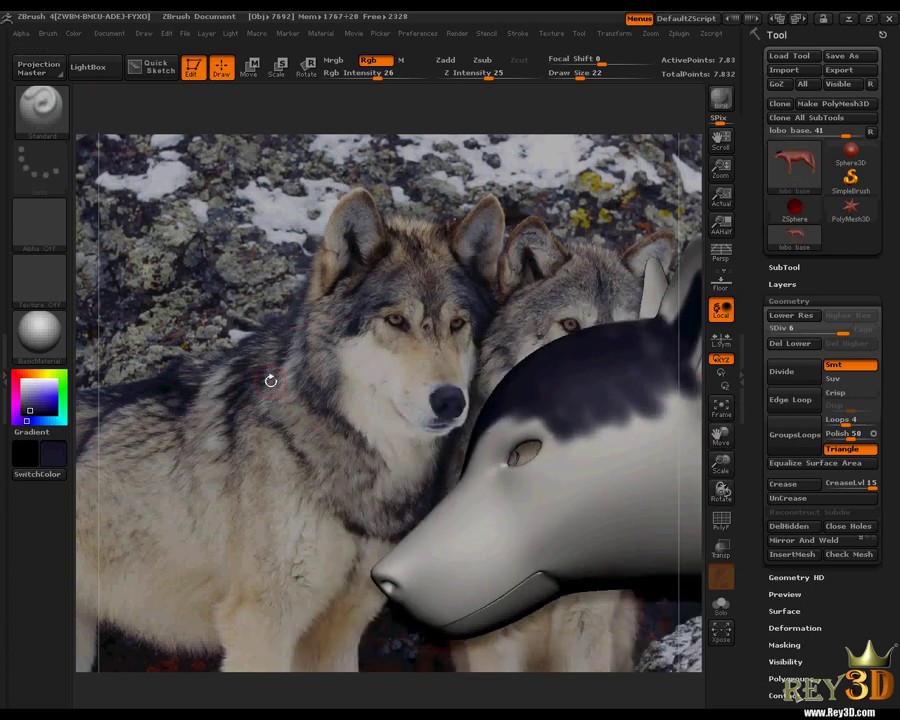
mouse_move(720, 433)
mouse_down()
mouse_move(694, 423)
mouse_move(716, 430)
mouse_up()
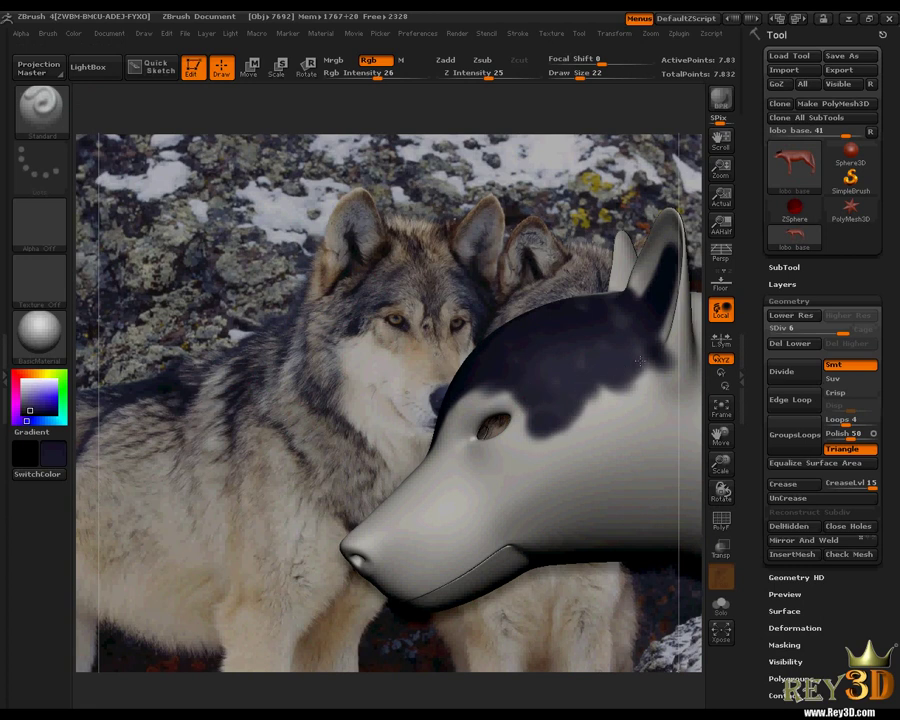
drag(714, 434, 757, 440)
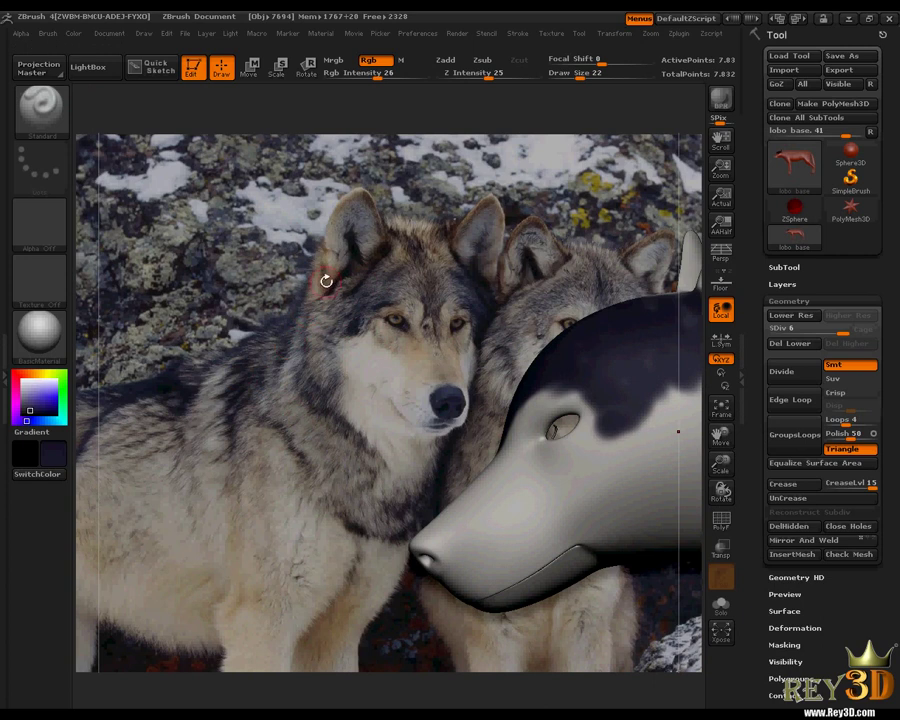
mouse_move(705, 455)
mouse_down()
mouse_move(662, 424)
mouse_move(598, 408)
mouse_up()
Paint a dark stripe from behind the ear patch down the side of the neck.
drag(536, 316, 549, 366)
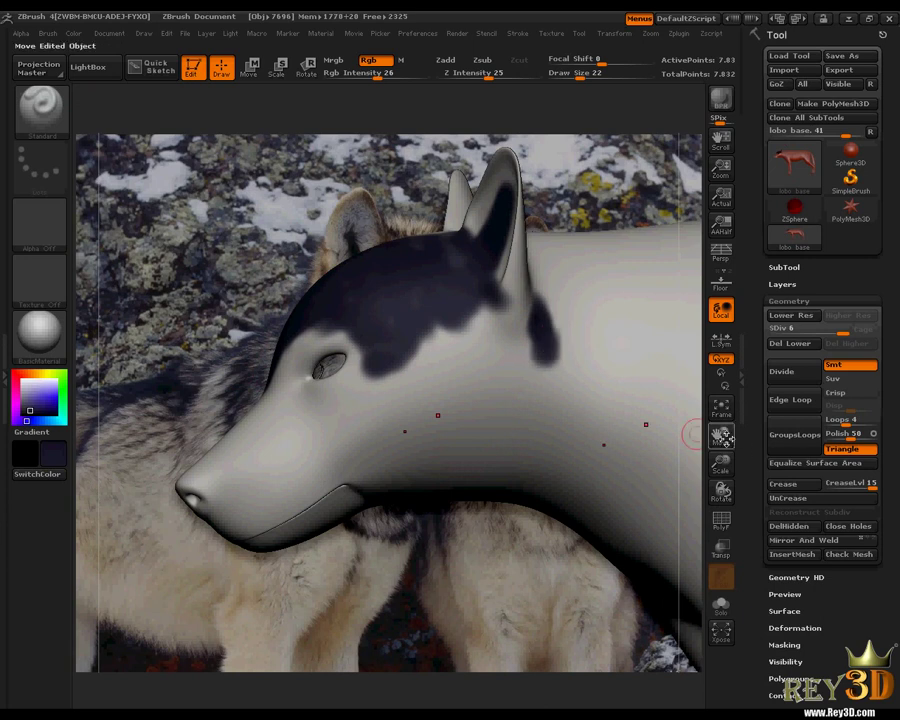
drag(721, 435, 871, 437)
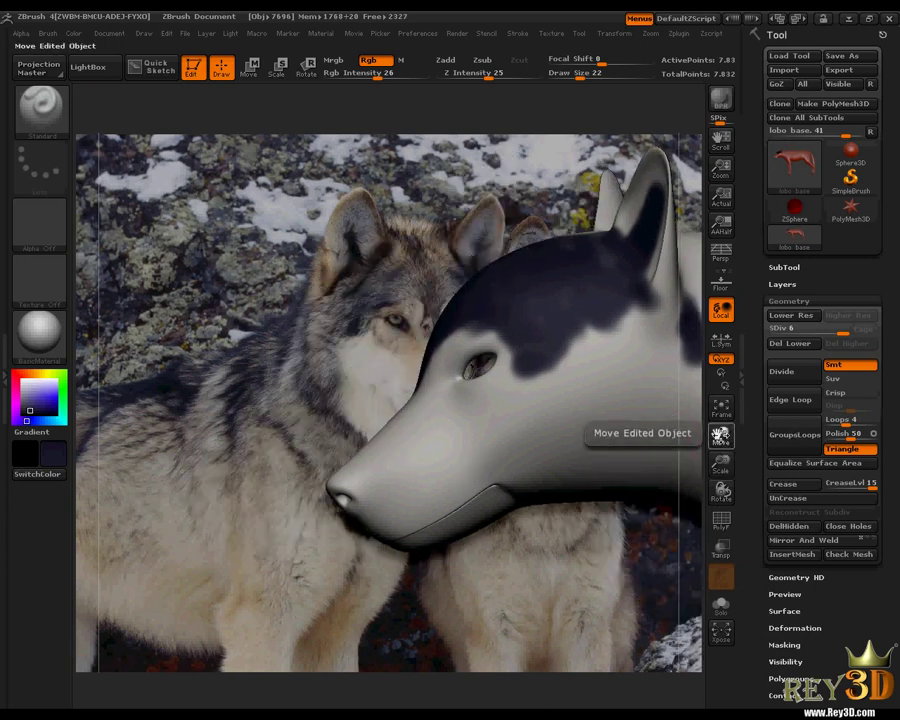
alt+drag(226, 400, 361, 406)
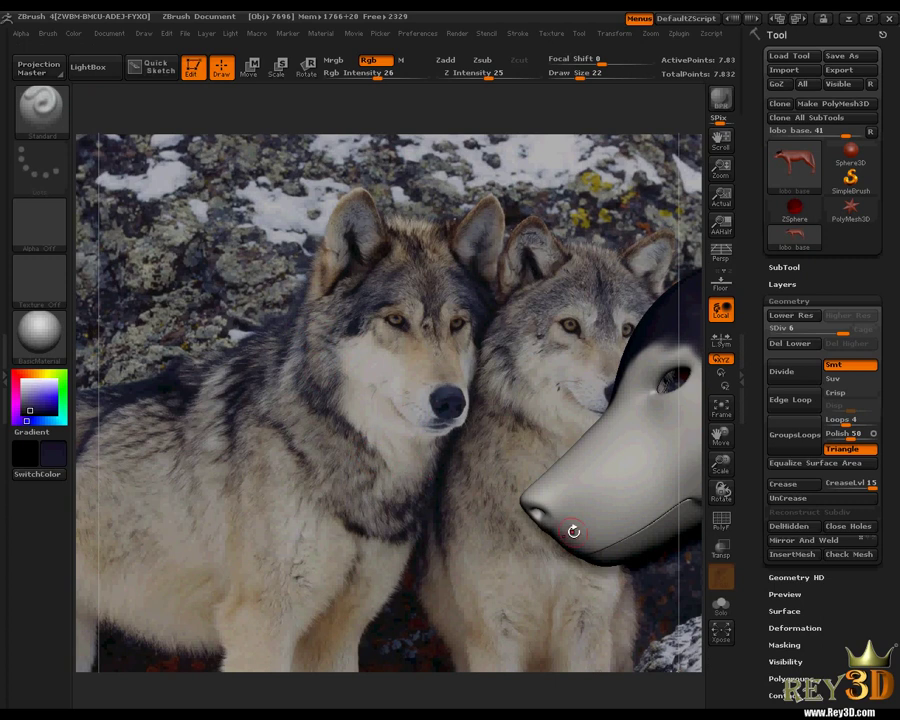
drag(718, 437, 611, 438)
drag(721, 463, 579, 432)
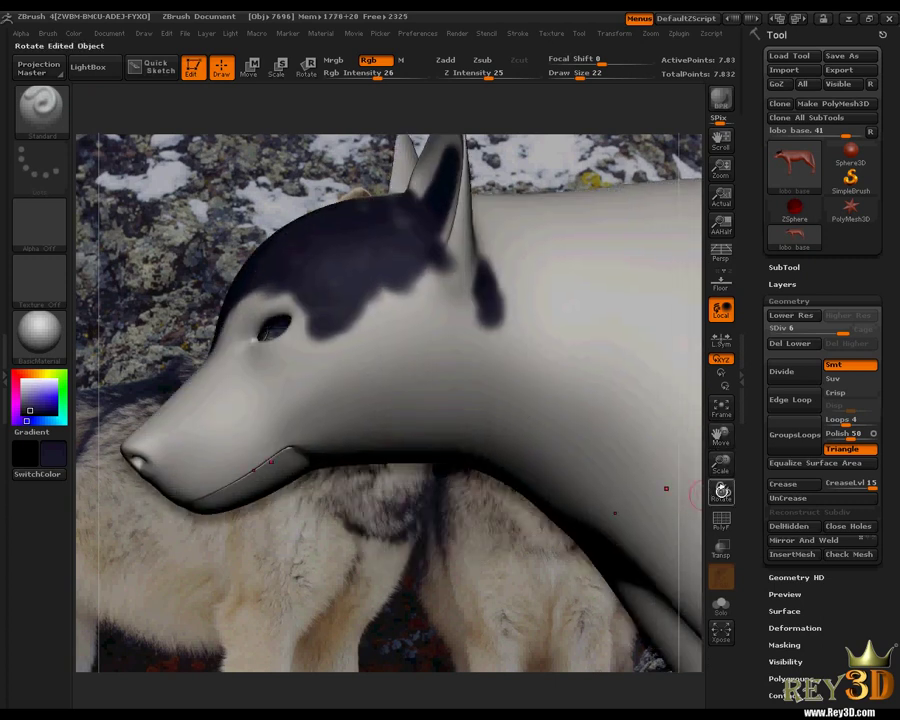
mouse_move(723, 488)
mouse_down()
mouse_move(731, 479)
mouse_move(674, 481)
mouse_up()
drag(498, 324, 498, 332)
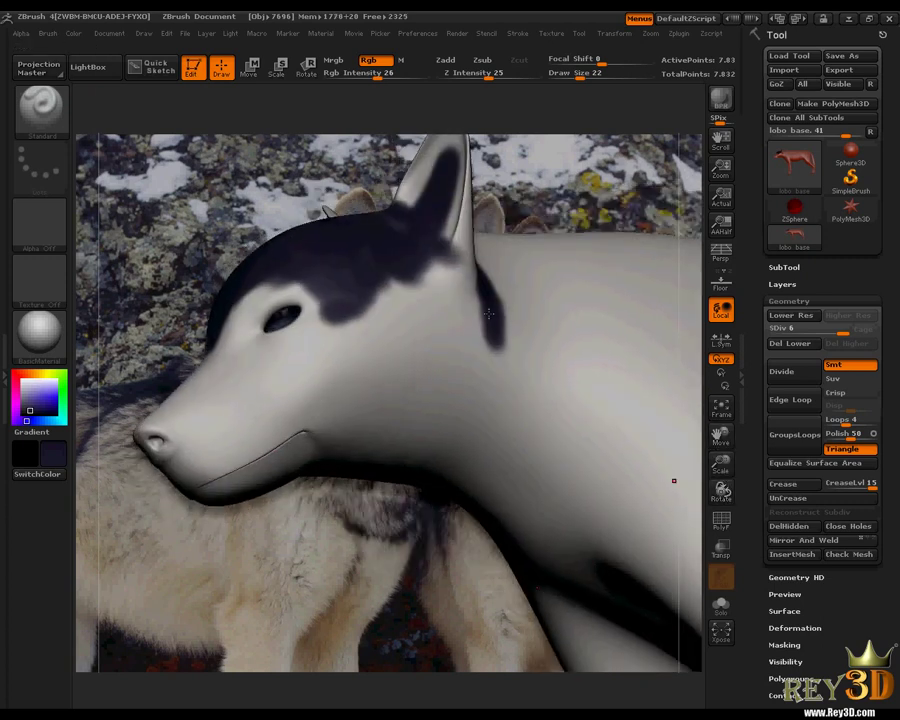
drag(505, 382, 495, 397)
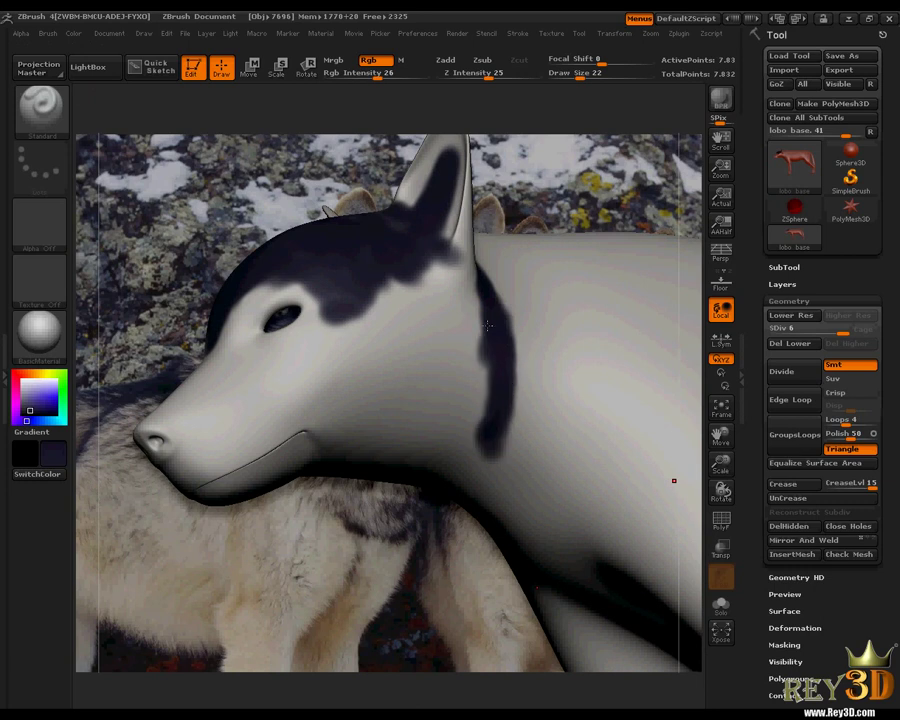
drag(669, 420, 406, 404)
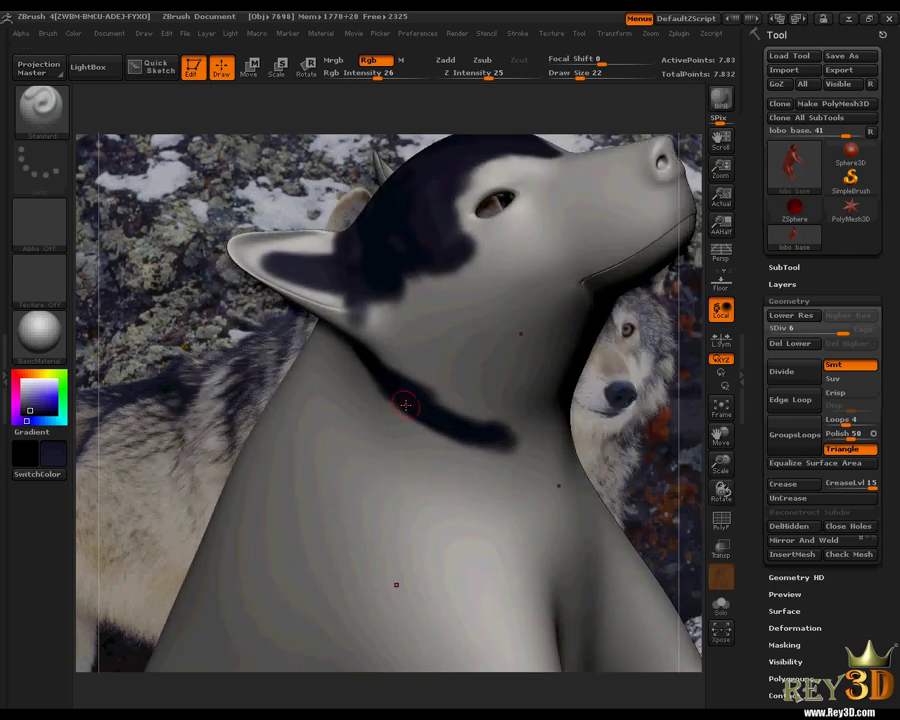
Widen the first neck stripe down-left and paint a second dark stroke across the neck.
drag(673, 495, 478, 406)
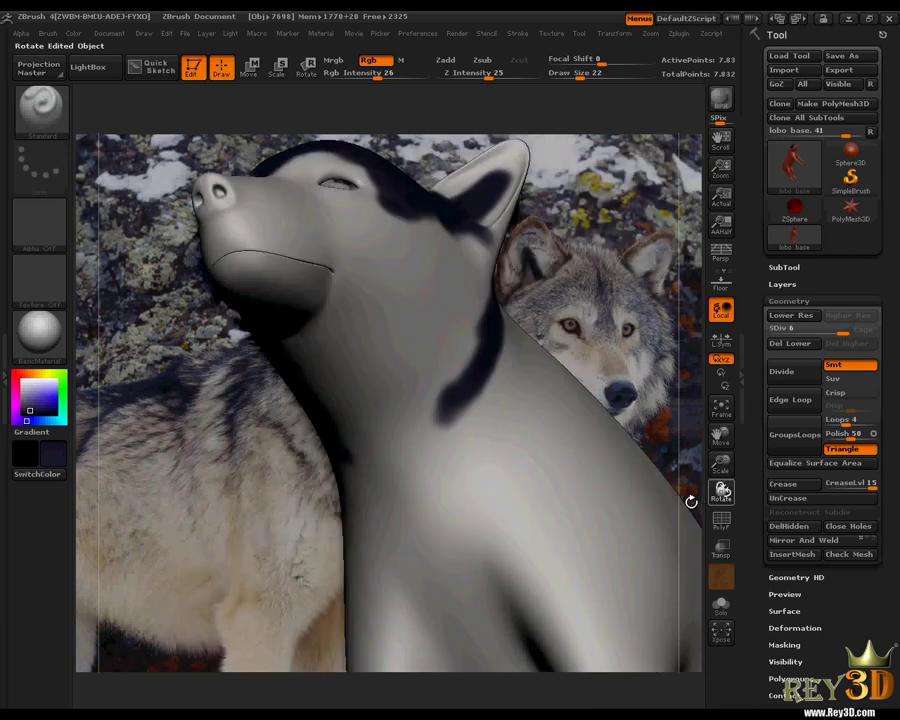
drag(467, 350, 470, 335)
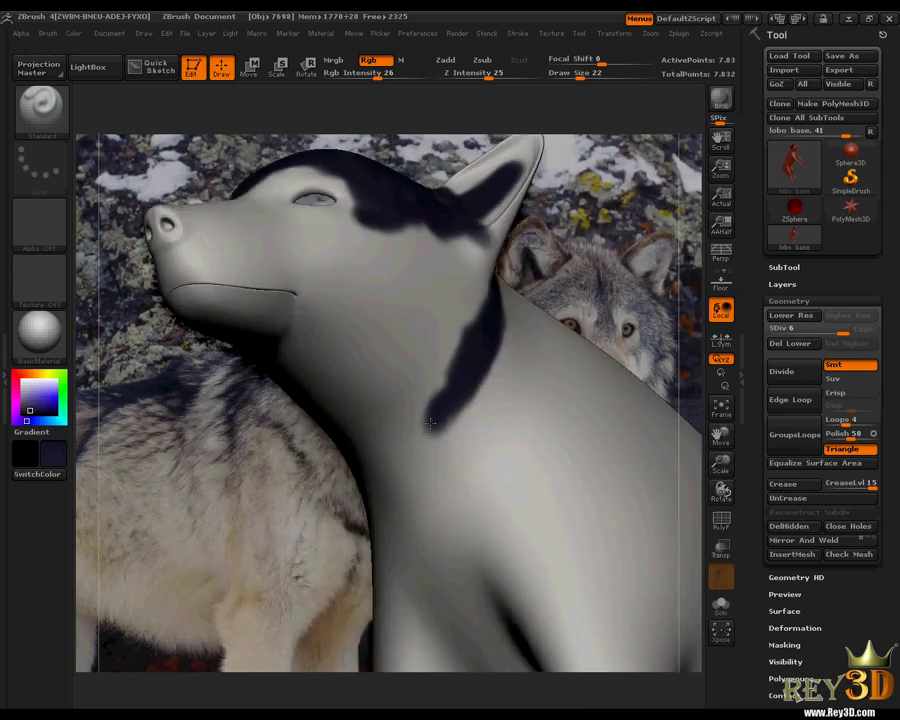
drag(443, 413, 437, 411)
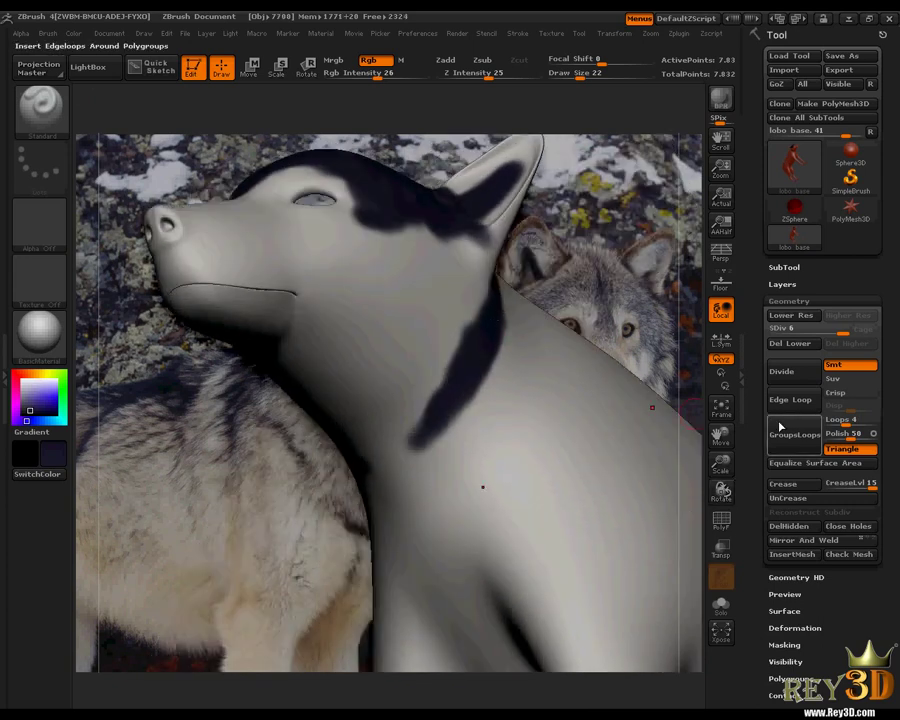
drag(721, 490, 429, 493)
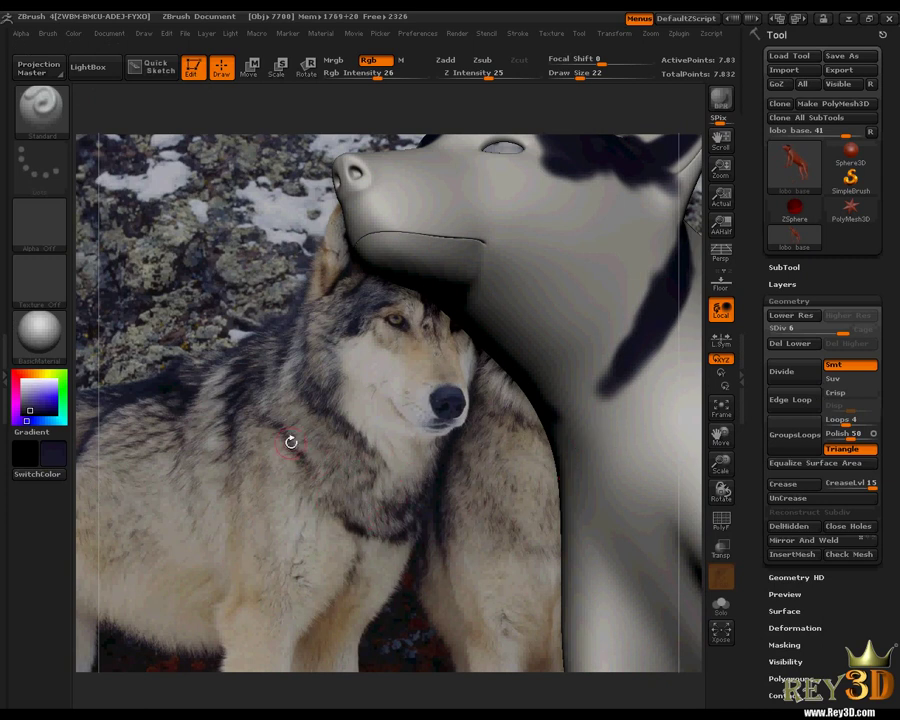
drag(721, 467, 571, 461)
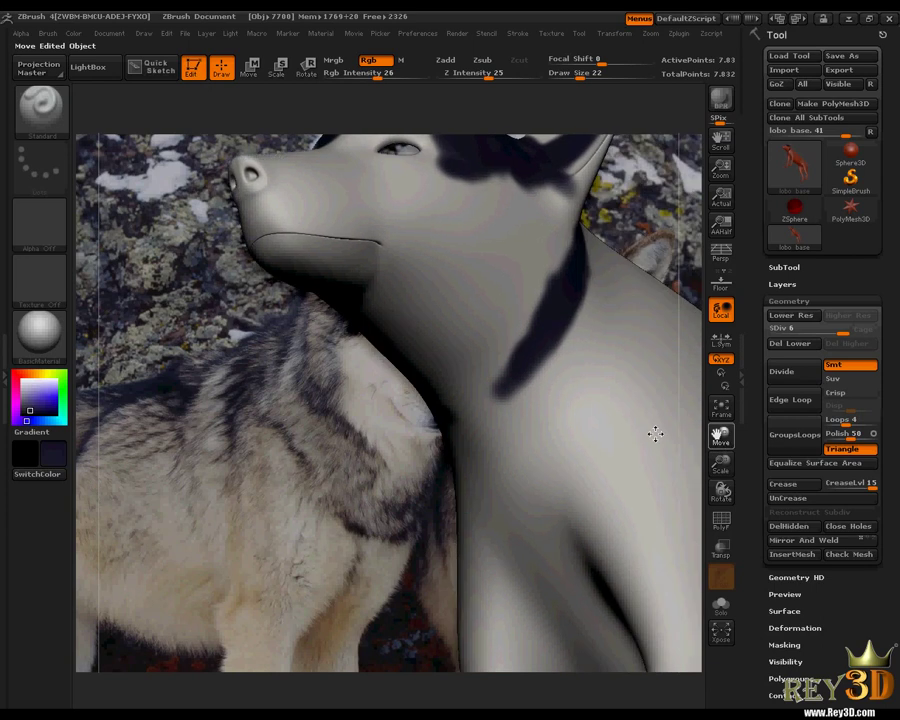
drag(721, 434, 806, 434)
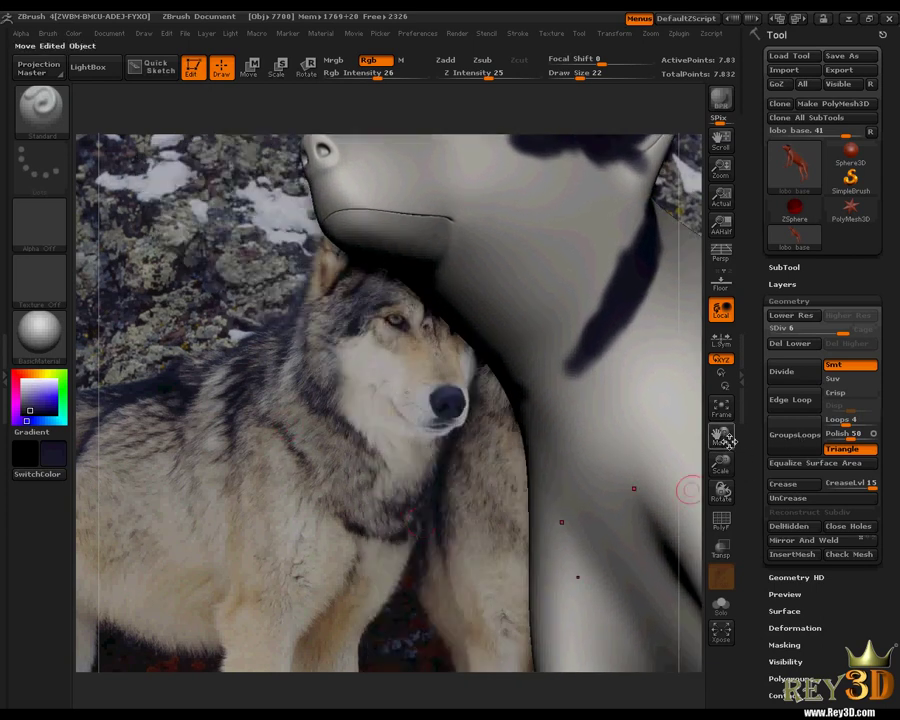
drag(721, 434, 643, 438)
mouse_move(413, 450)
mouse_down()
mouse_move(418, 432)
mouse_move(475, 395)
mouse_move(460, 408)
mouse_move(495, 398)
mouse_move(442, 440)
mouse_move(480, 362)
mouse_move(550, 295)
mouse_move(506, 402)
mouse_up()
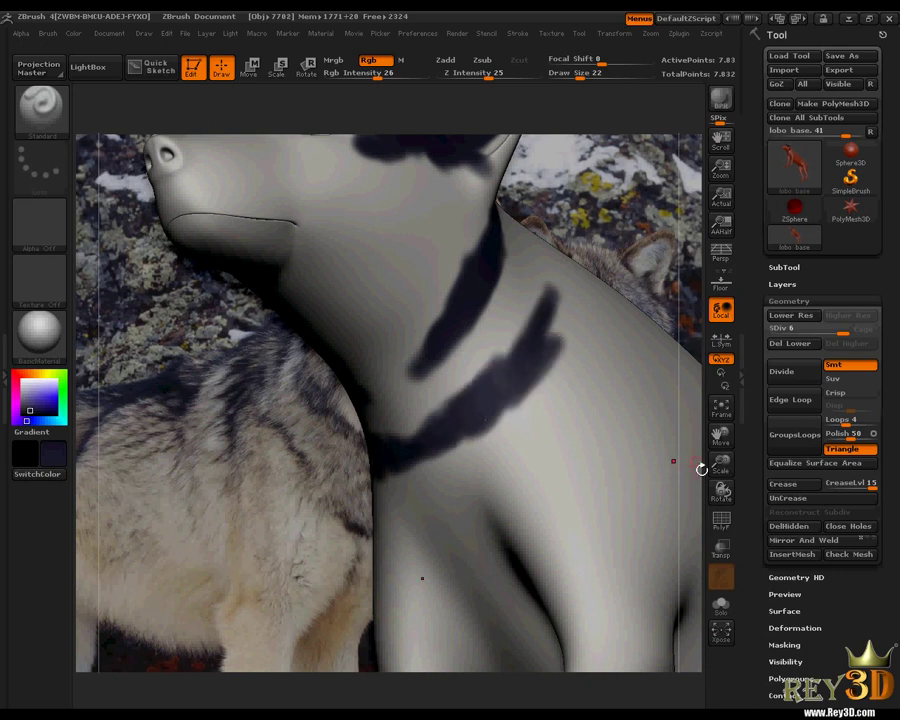
Extend the second stripe upward and add an angled shoulder stroke forming an inverted V.
mouse_move(701, 469)
mouse_down()
mouse_move(716, 432)
mouse_move(698, 488)
mouse_up()
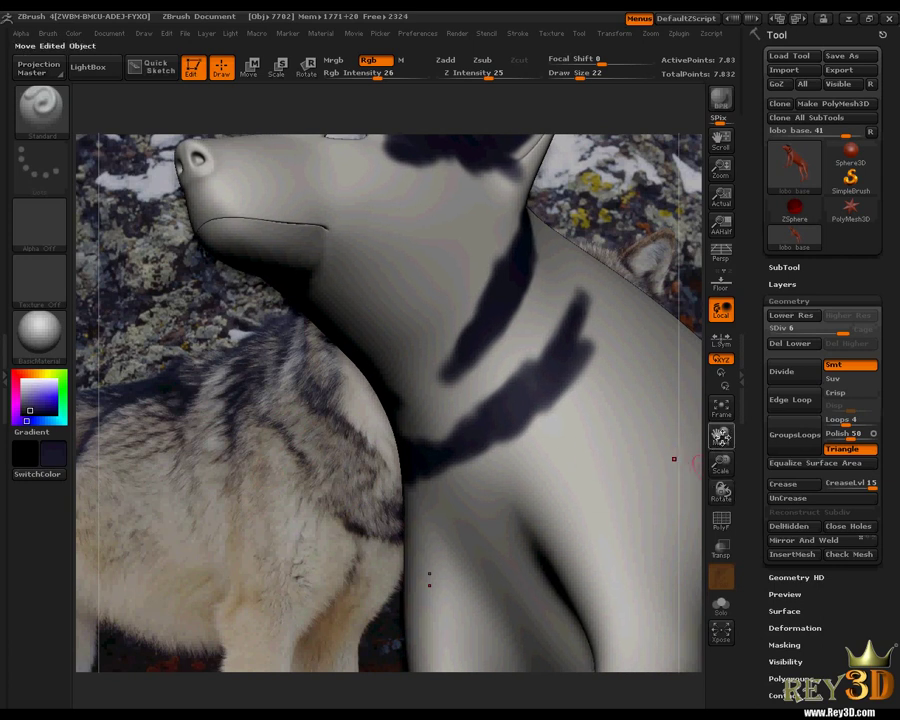
mouse_move(720, 433)
mouse_down()
mouse_move(746, 426)
mouse_move(716, 432)
mouse_up()
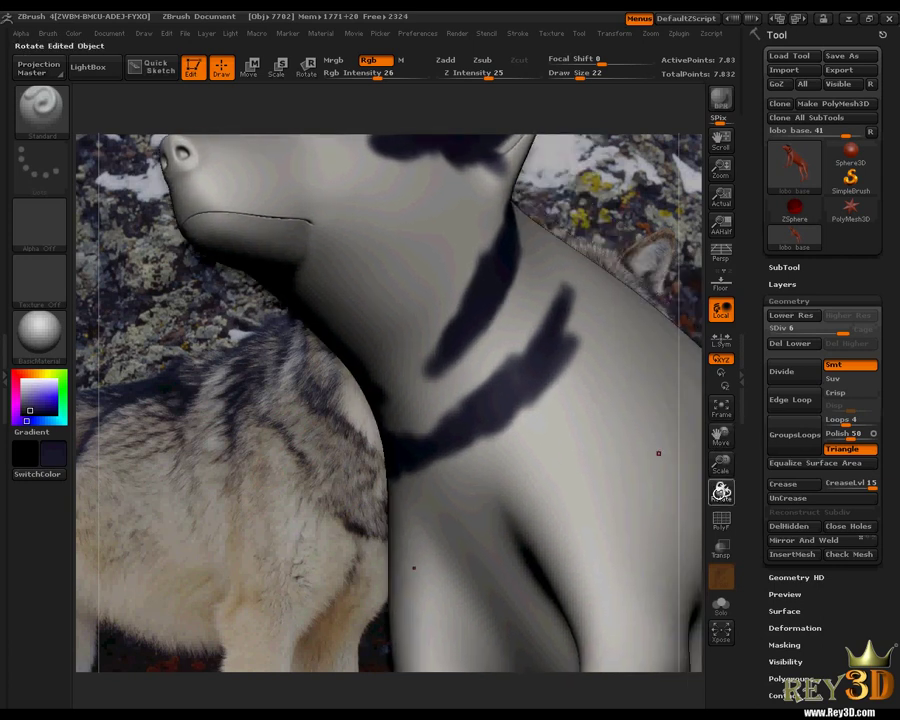
mouse_move(658, 453)
mouse_down()
mouse_move(706, 500)
mouse_move(668, 499)
mouse_up()
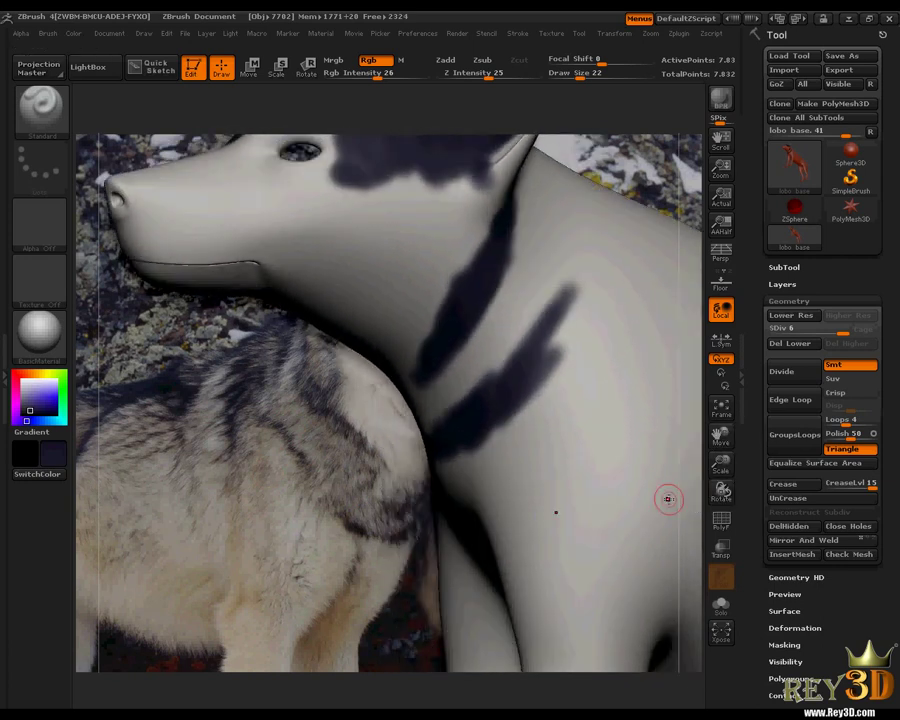
mouse_move(543, 350)
mouse_down()
mouse_move(578, 262)
mouse_move(598, 240)
mouse_up()
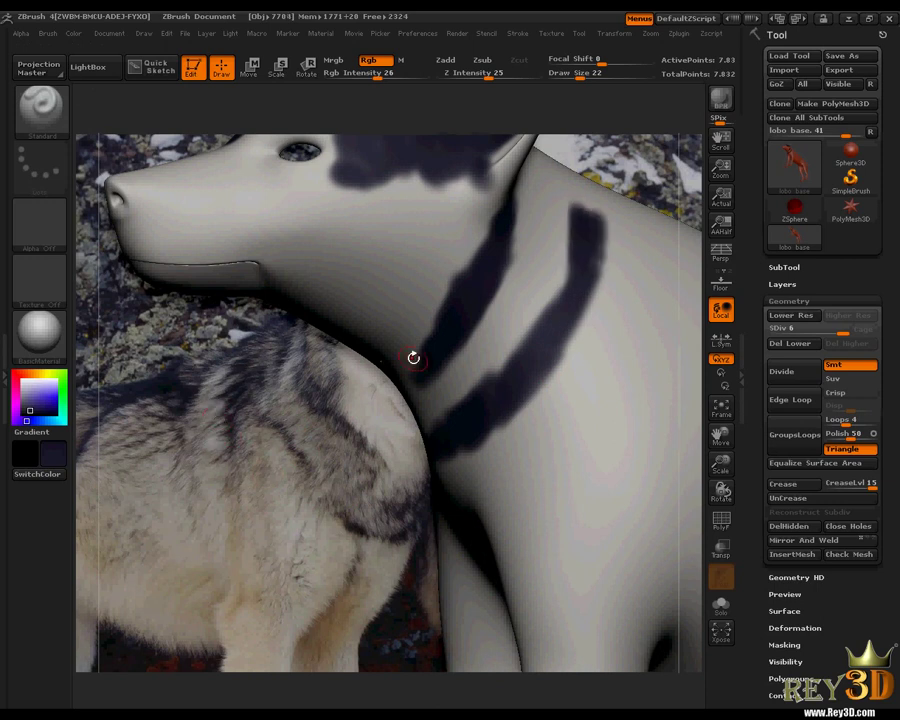
mouse_move(639, 374)
mouse_down()
mouse_move(600, 230)
mouse_move(602, 260)
mouse_up()
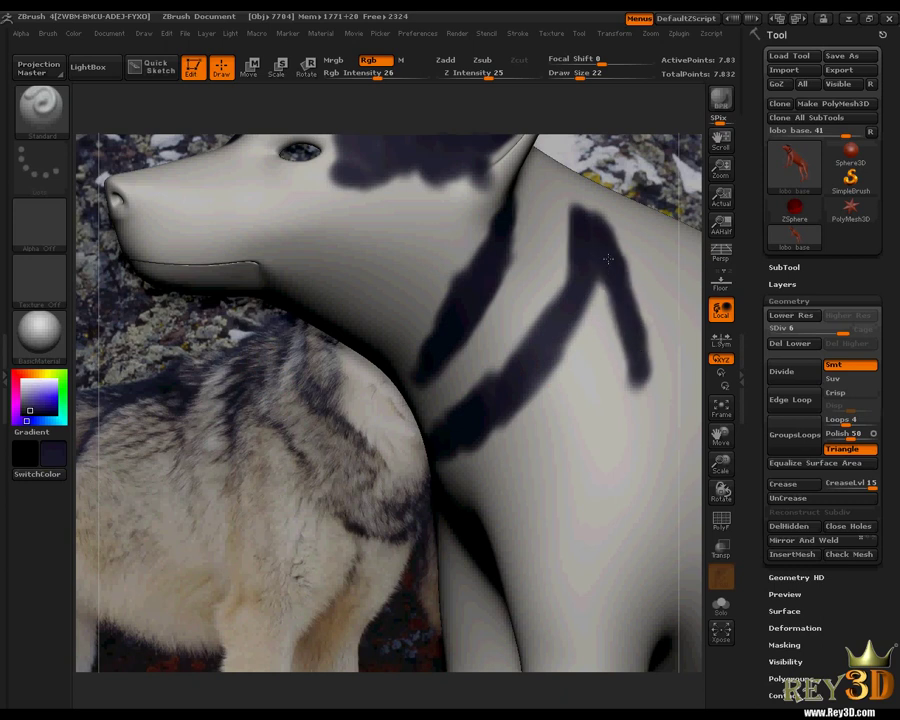
mouse_move(719, 432)
mouse_down()
mouse_move(731, 498)
mouse_move(703, 490)
mouse_move(720, 492)
mouse_up()
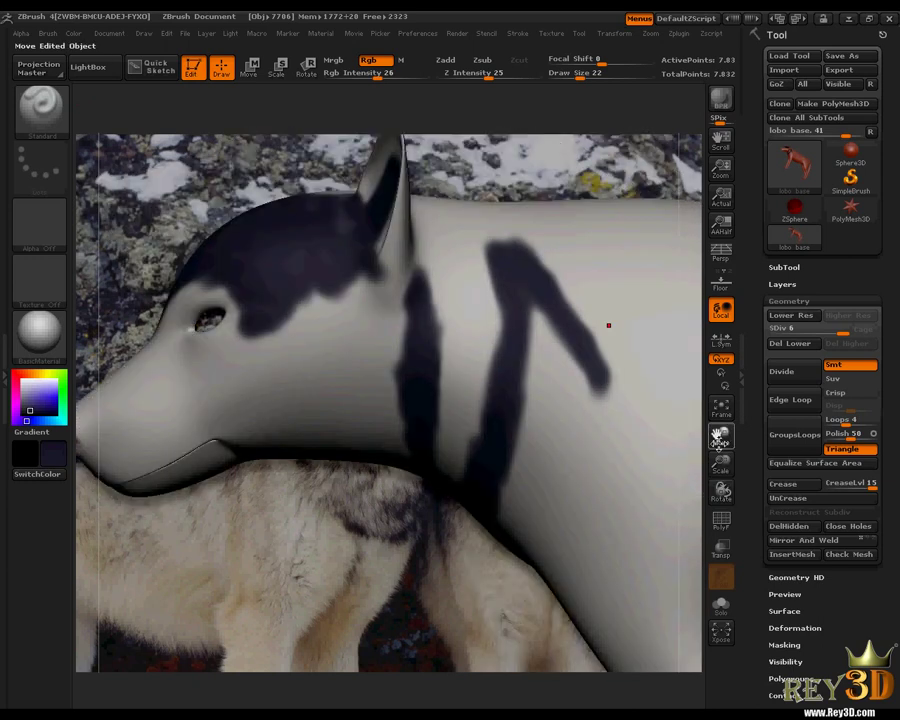
mouse_move(720, 437)
mouse_down()
mouse_move(693, 603)
mouse_move(657, 557)
mouse_up()
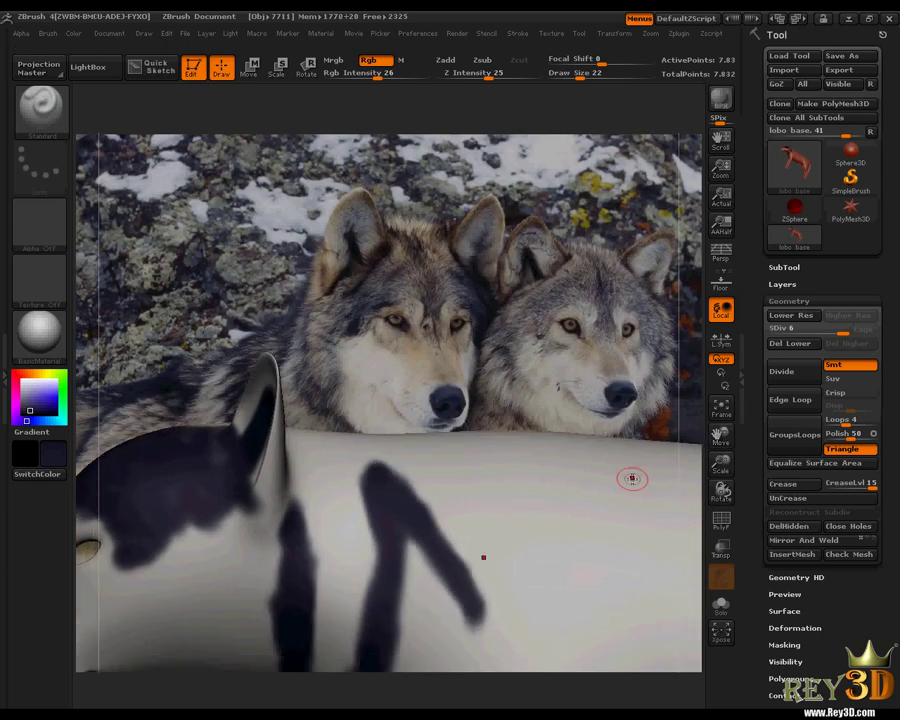
Move and tilt the wolf model so both photographed wolves show above its neck stripes.
mouse_move(720, 437)
mouse_down()
mouse_move(727, 458)
mouse_move(706, 371)
mouse_up()
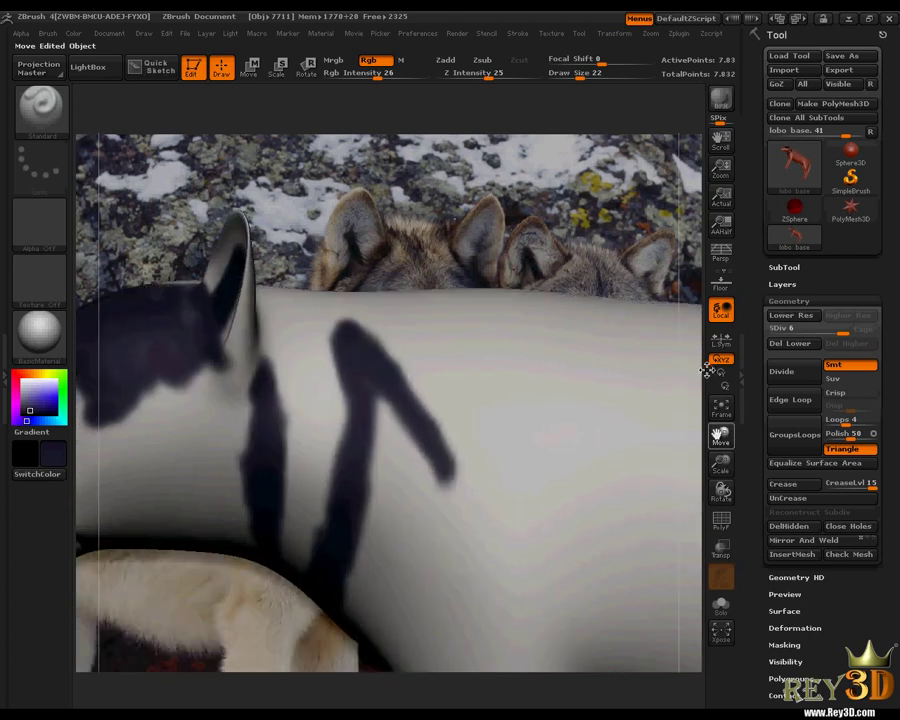
mouse_move(722, 489)
mouse_down()
mouse_move(740, 492)
mouse_move(690, 487)
mouse_move(722, 491)
mouse_up()
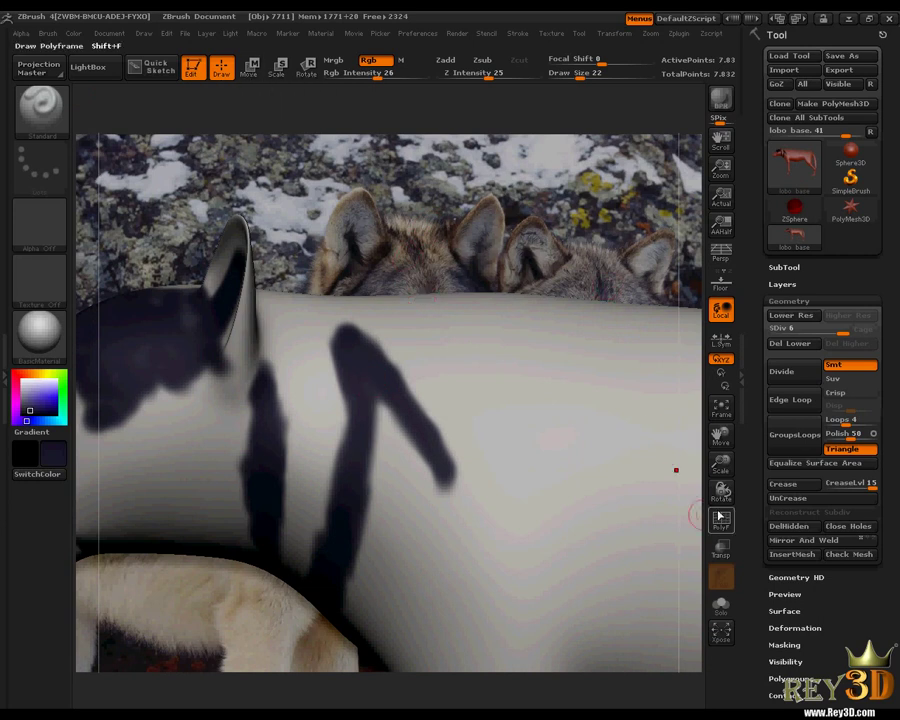
mouse_move(720, 436)
mouse_down()
mouse_move(726, 460)
mouse_move(697, 492)
mouse_move(721, 491)
mouse_up()
drag(720, 436, 498, 499)
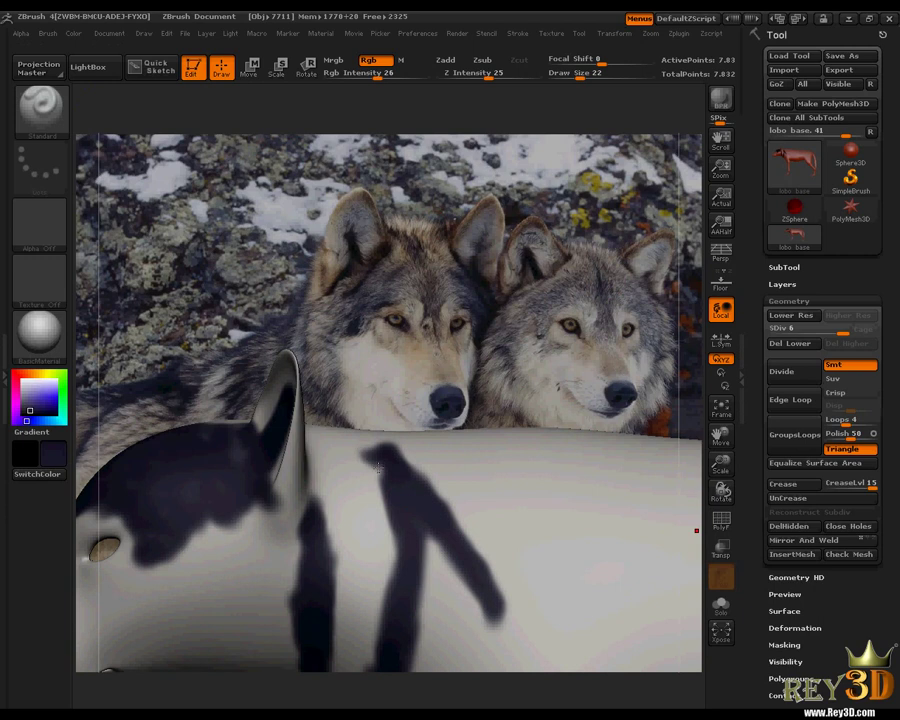
drag(720, 436, 722, 444)
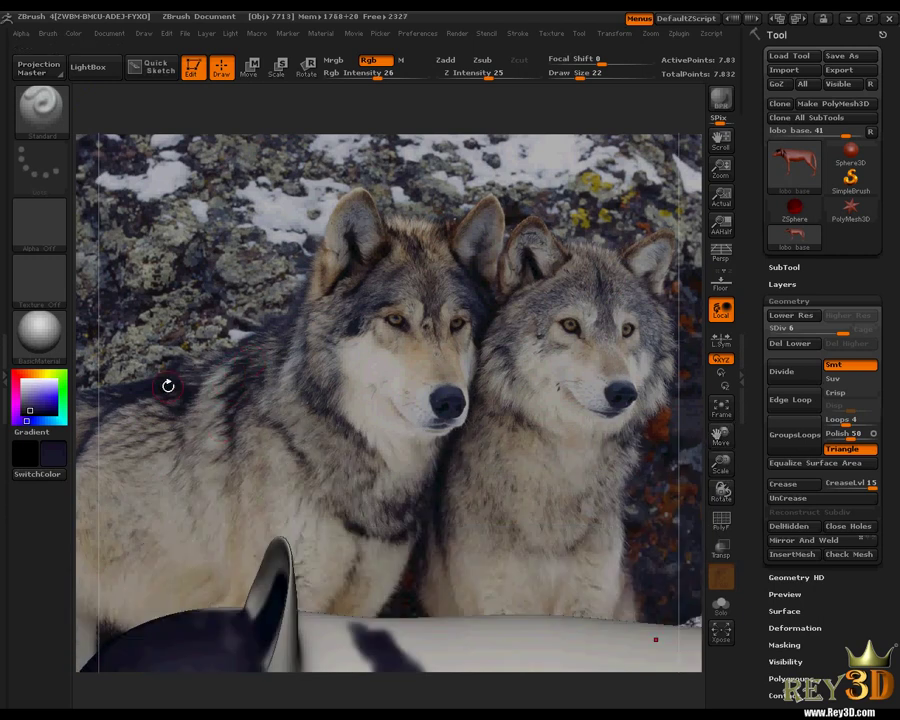
drag(720, 436, 672, 285)
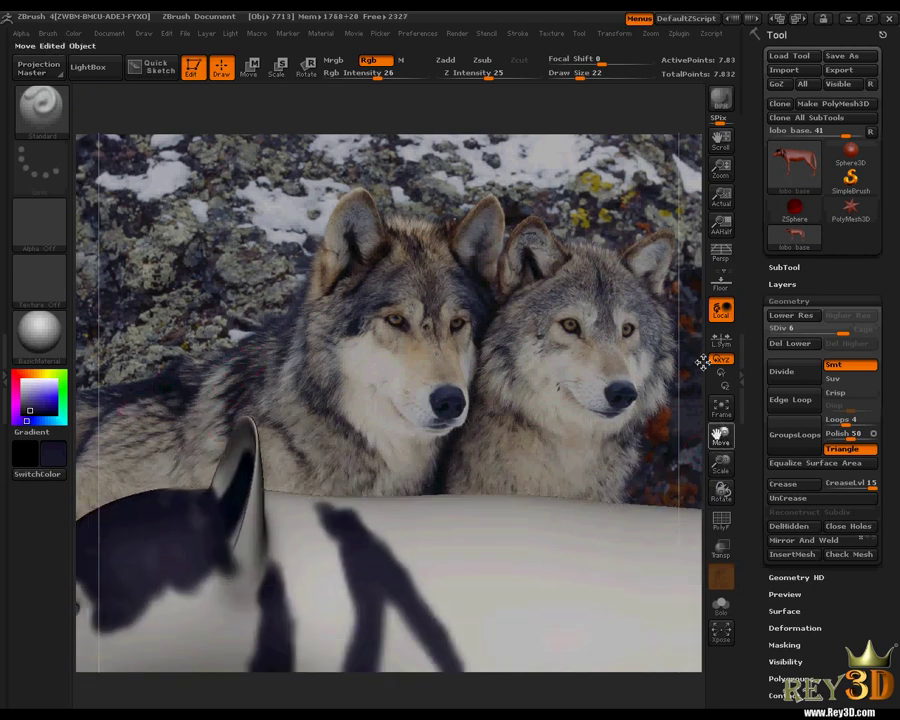
Enlarge the brush Draw Size to 39.
key(space)
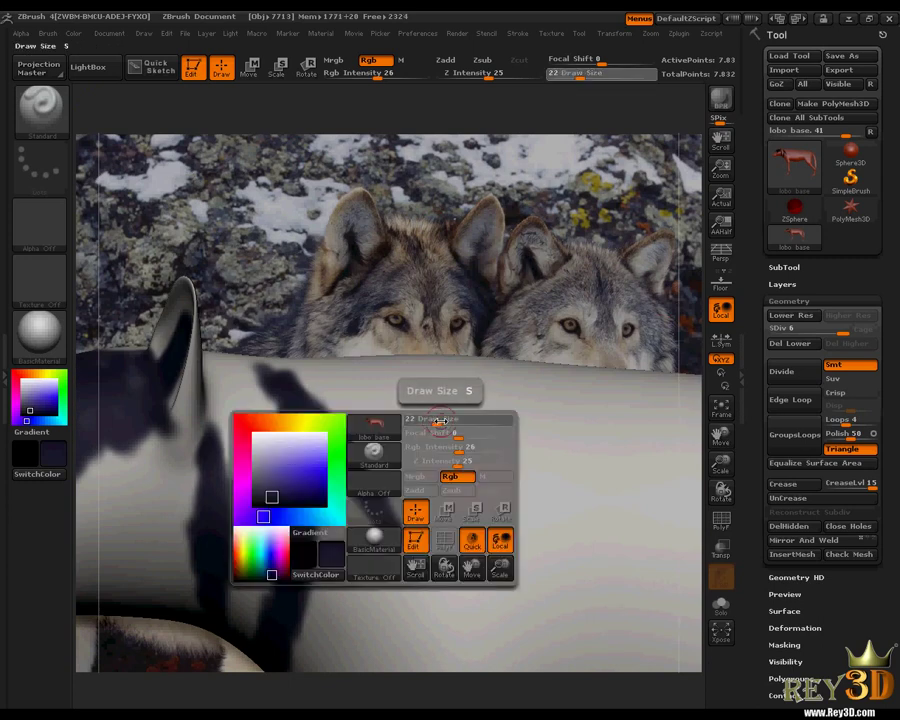
mouse_move(439, 415)
mouse_down()
mouse_move(541, 457)
mouse_move(463, 402)
mouse_move(341, 365)
mouse_up()
click(455, 413)
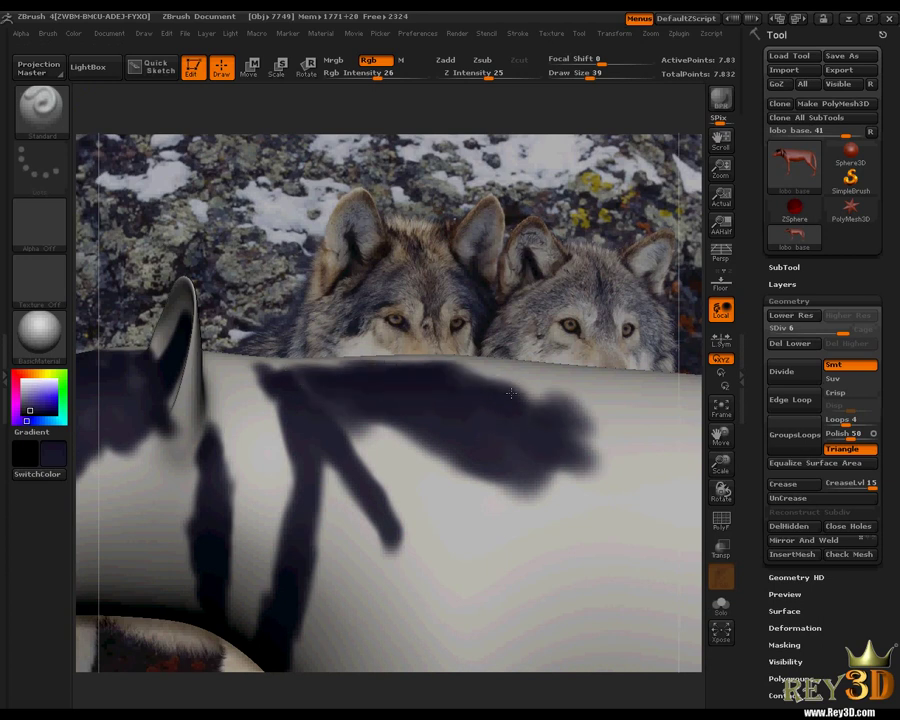
Widen the dark patch on the back and paint a dark band onto the white flank.
drag(718, 488, 718, 500)
drag(717, 432, 770, 527)
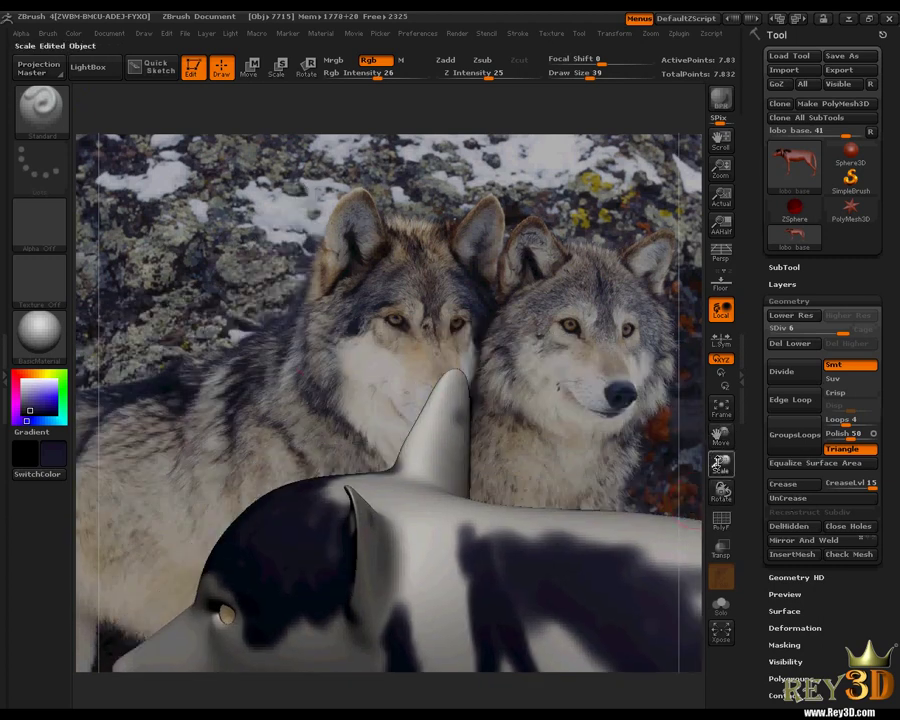
mouse_move(721, 437)
mouse_down()
mouse_move(716, 430)
mouse_move(730, 450)
mouse_move(719, 418)
mouse_move(705, 410)
mouse_up()
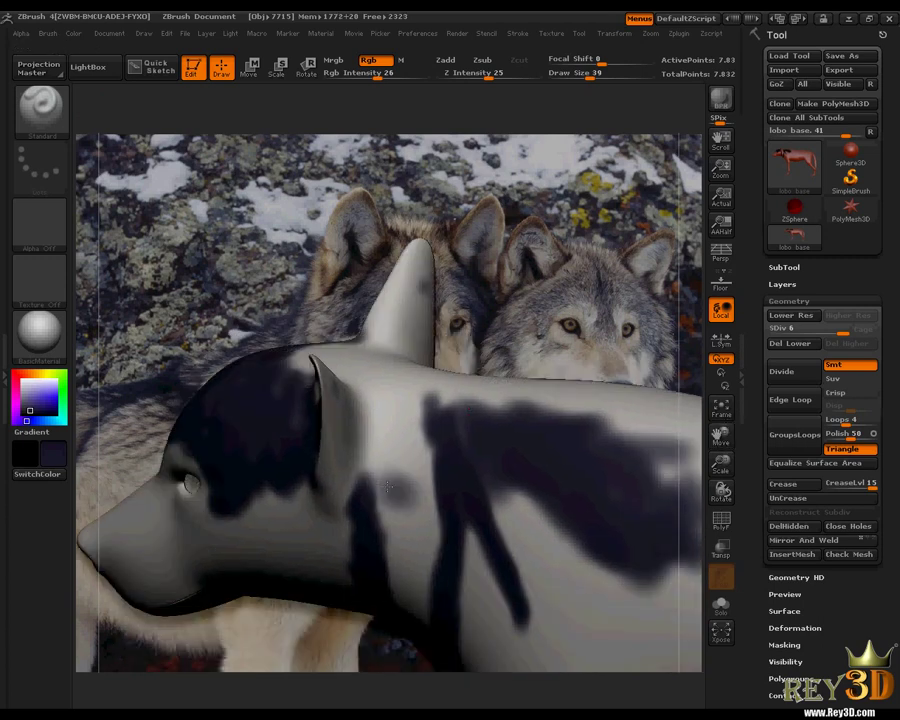
mouse_move(367, 426)
mouse_down()
mouse_move(422, 443)
mouse_move(436, 496)
mouse_move(384, 485)
mouse_up()
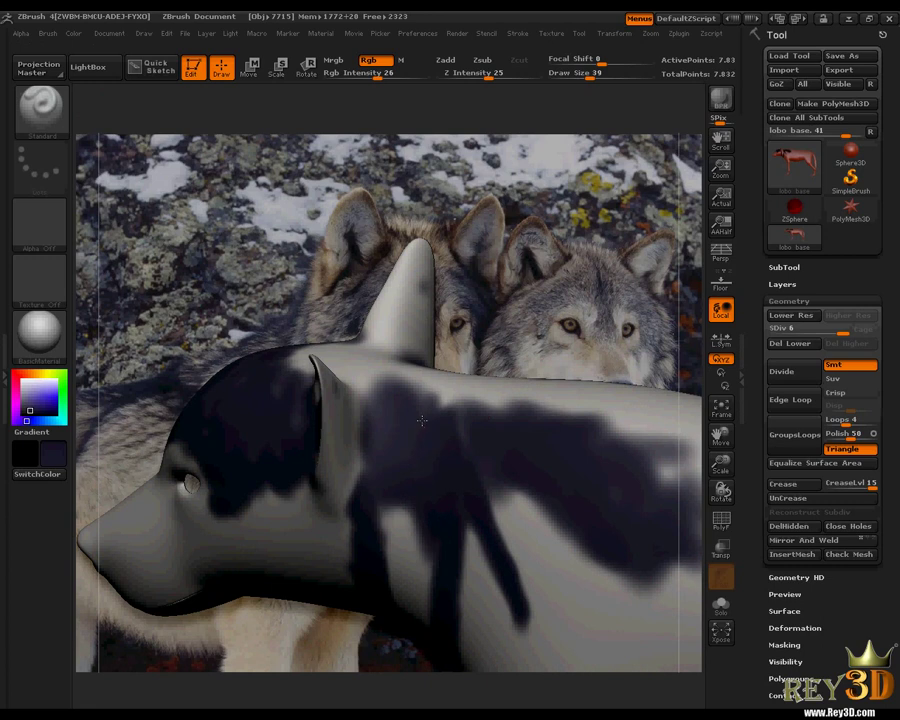
drag(693, 423, 716, 431)
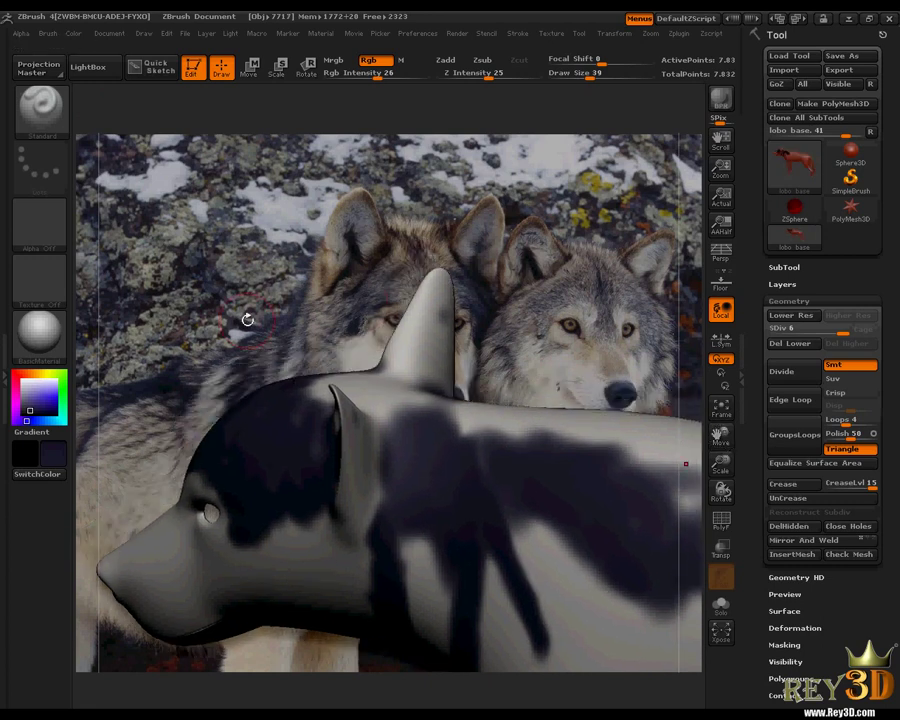
drag(720, 490, 600, 470)
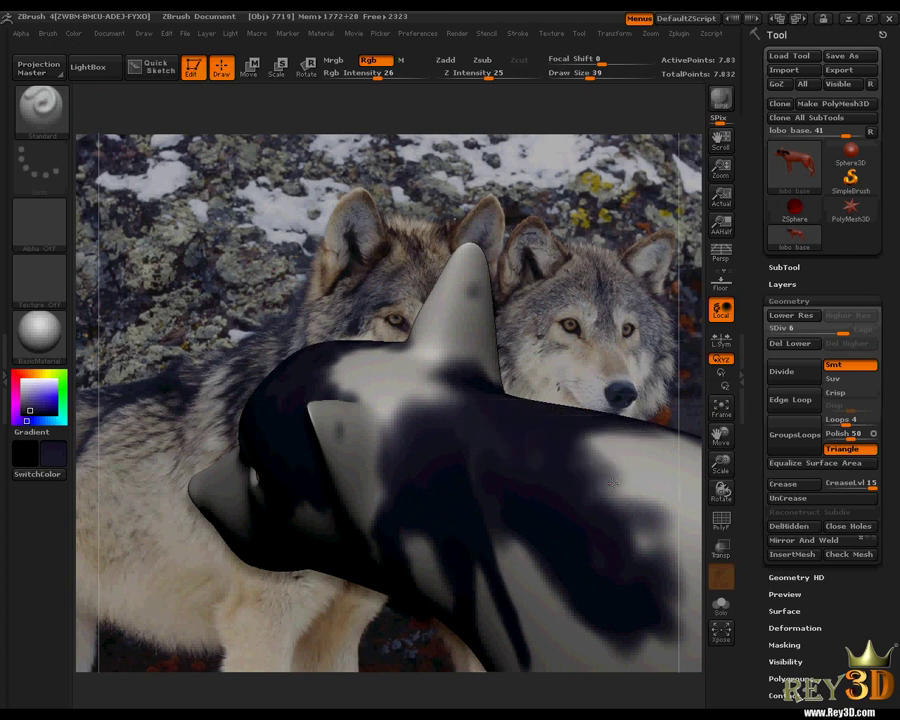
drag(554, 456, 611, 485)
Paint the pointed ear dark, including its edge and tip, then show the whole body.
drag(720, 490, 723, 490)
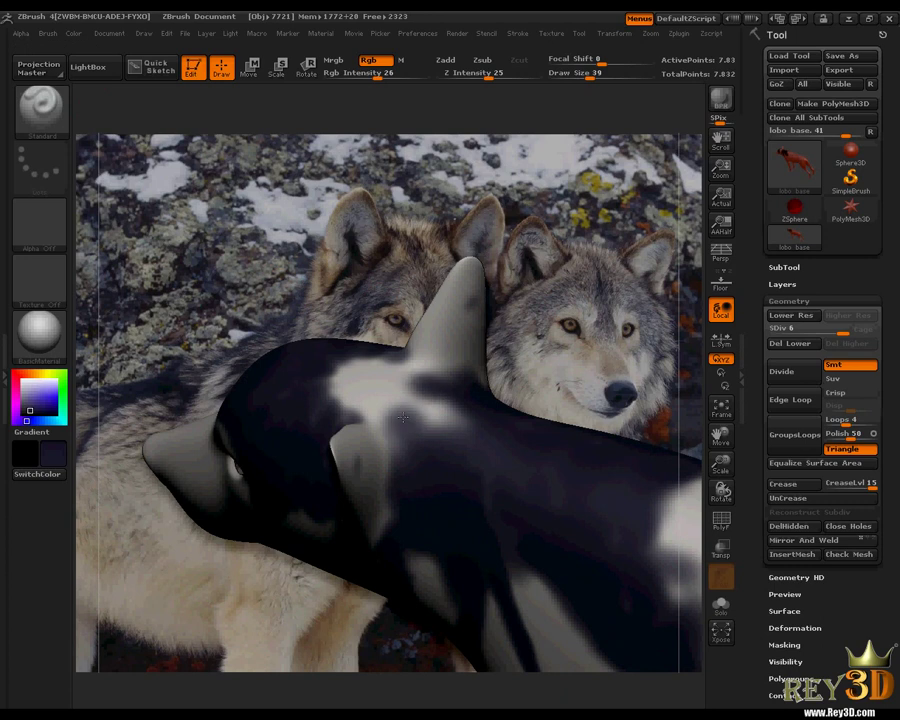
drag(716, 484, 720, 490)
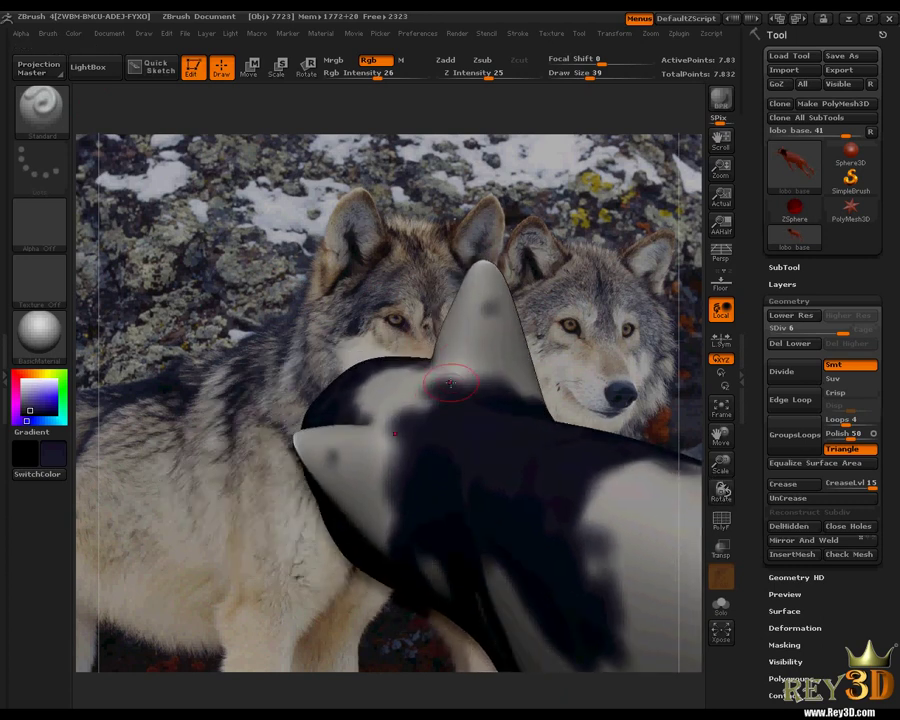
mouse_move(458, 368)
mouse_down()
mouse_move(470, 326)
mouse_move(489, 315)
mouse_move(482, 355)
mouse_move(534, 402)
mouse_up()
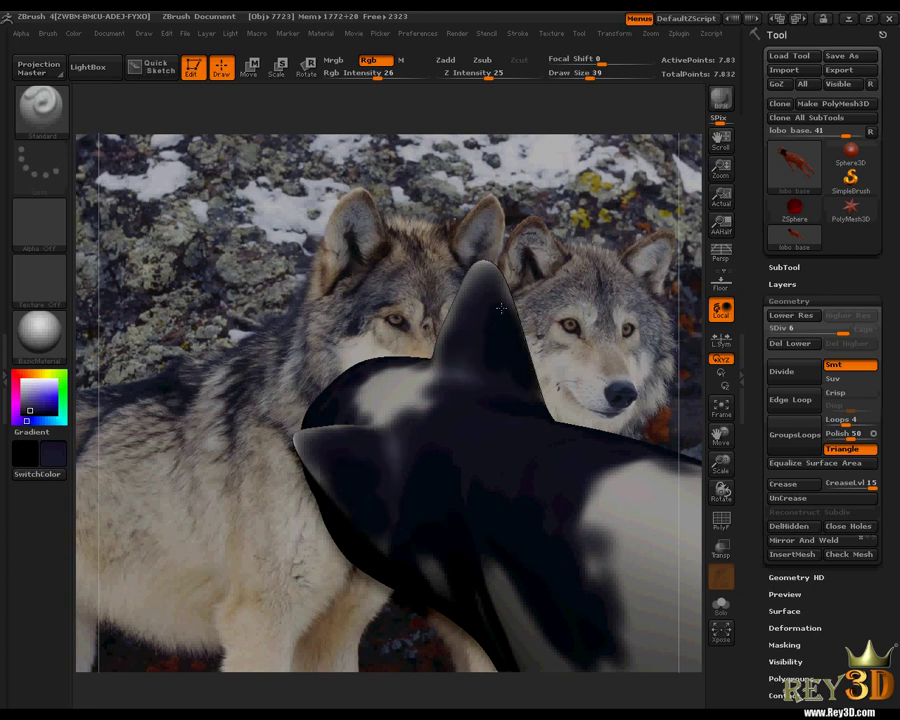
drag(501, 308, 464, 305)
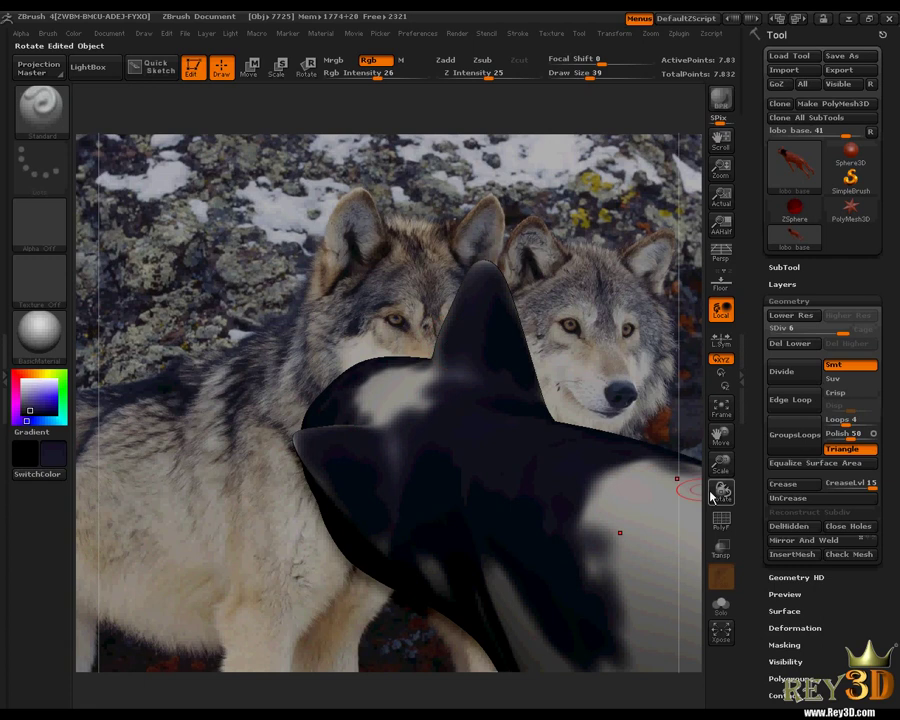
drag(721, 462, 739, 482)
drag(721, 435, 575, 404)
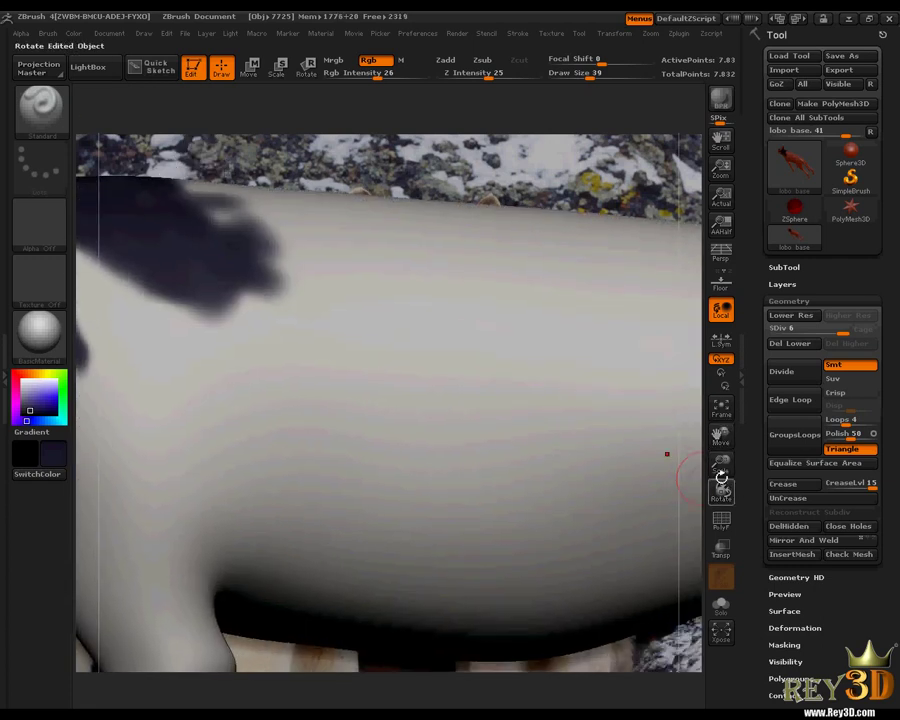
mouse_move(719, 462)
mouse_down()
mouse_move(710, 468)
mouse_move(795, 598)
mouse_up()
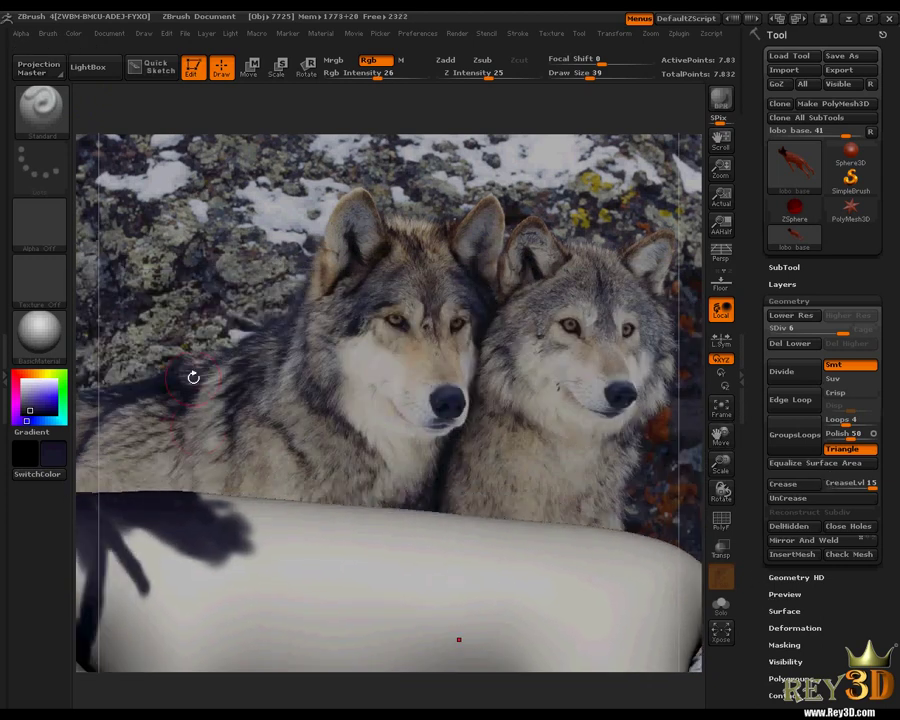
drag(705, 434, 745, 326)
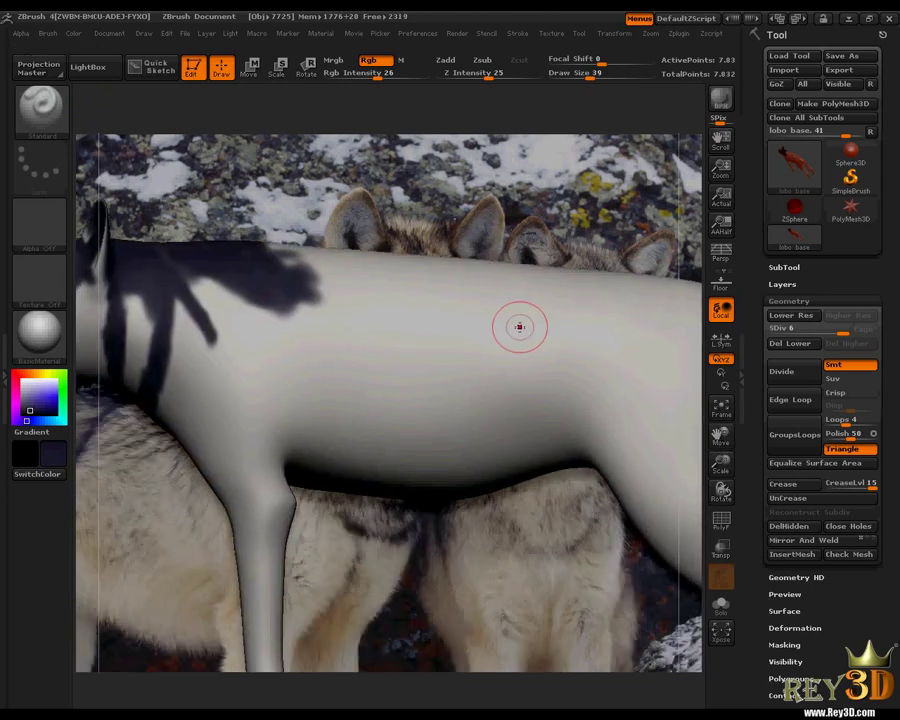
key(alt+Tab)
key(Tab)
key(Tab)
key(Tab)
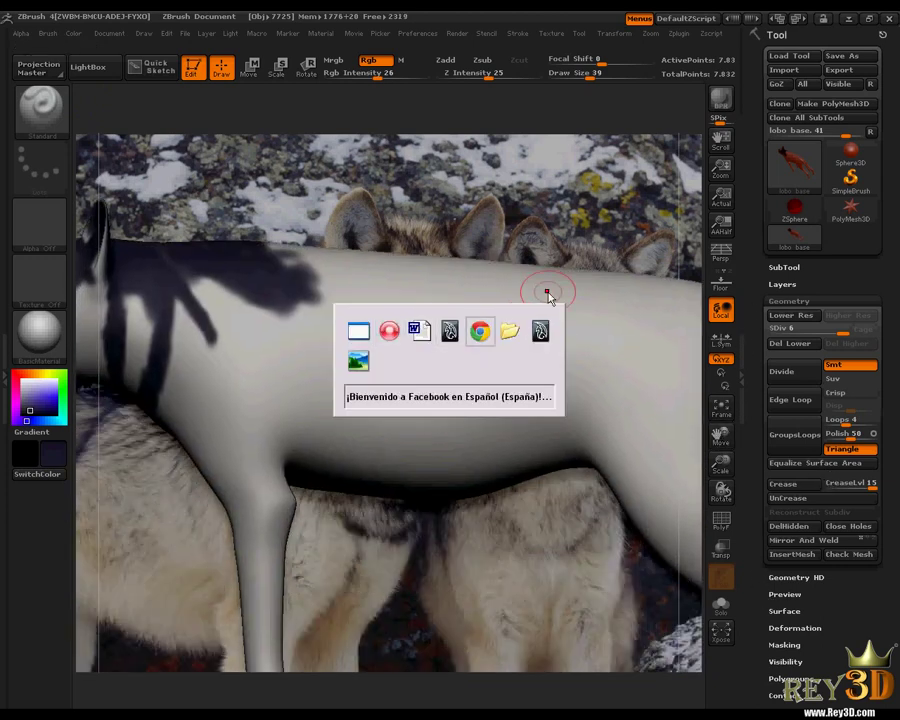
key(Tab)
key(Tab)
key(Tab)
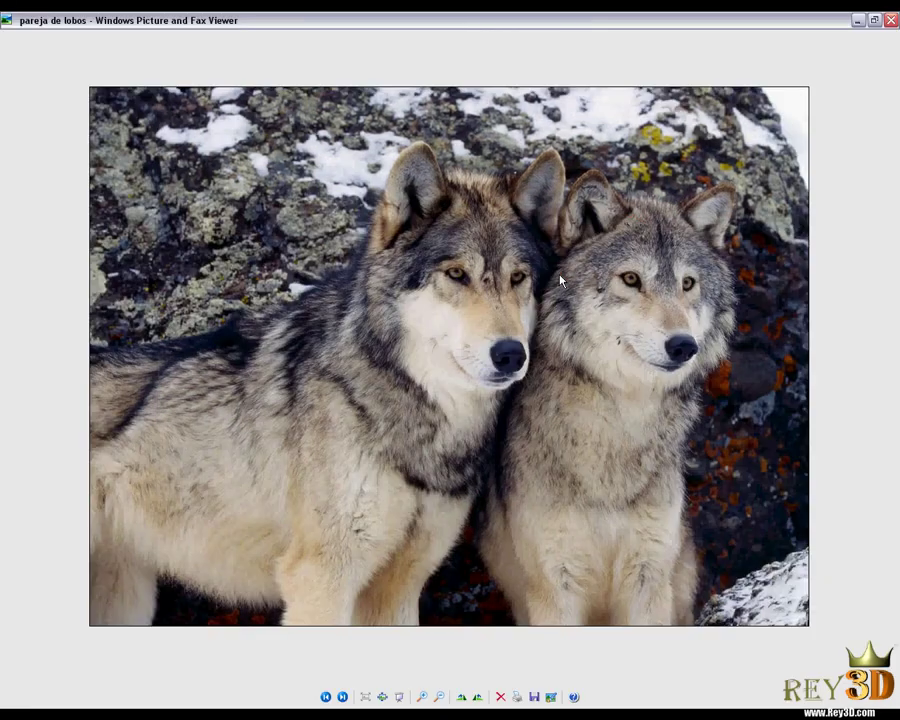
key(Right)
key(Right)
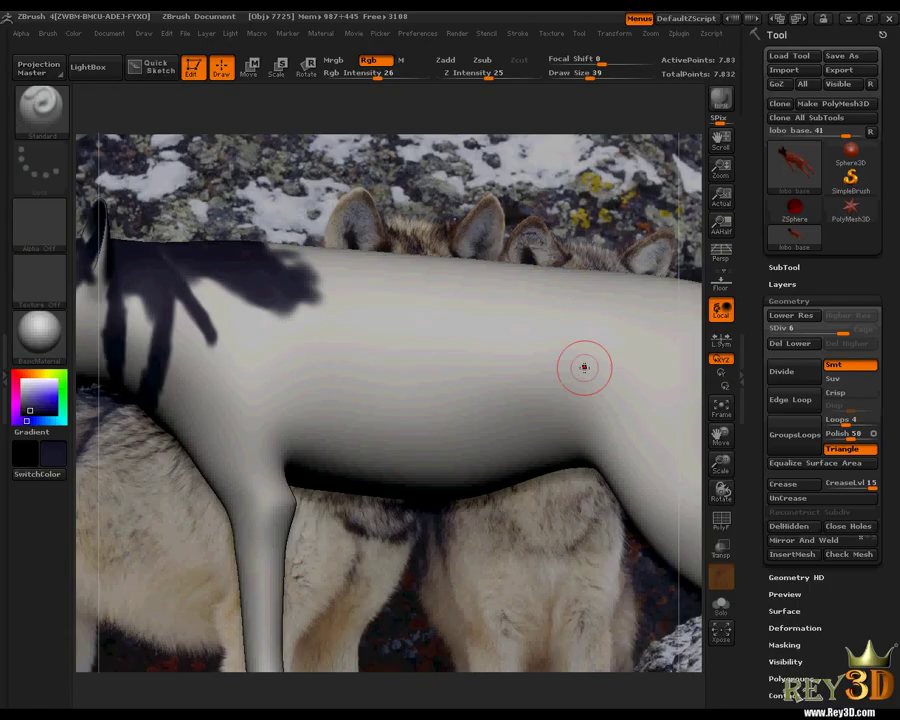
Extend the dark saddle further along the wolf's back.
mouse_move(320, 290)
mouse_down()
mouse_move(289, 301)
mouse_move(367, 341)
mouse_move(345, 296)
mouse_move(469, 298)
mouse_up()
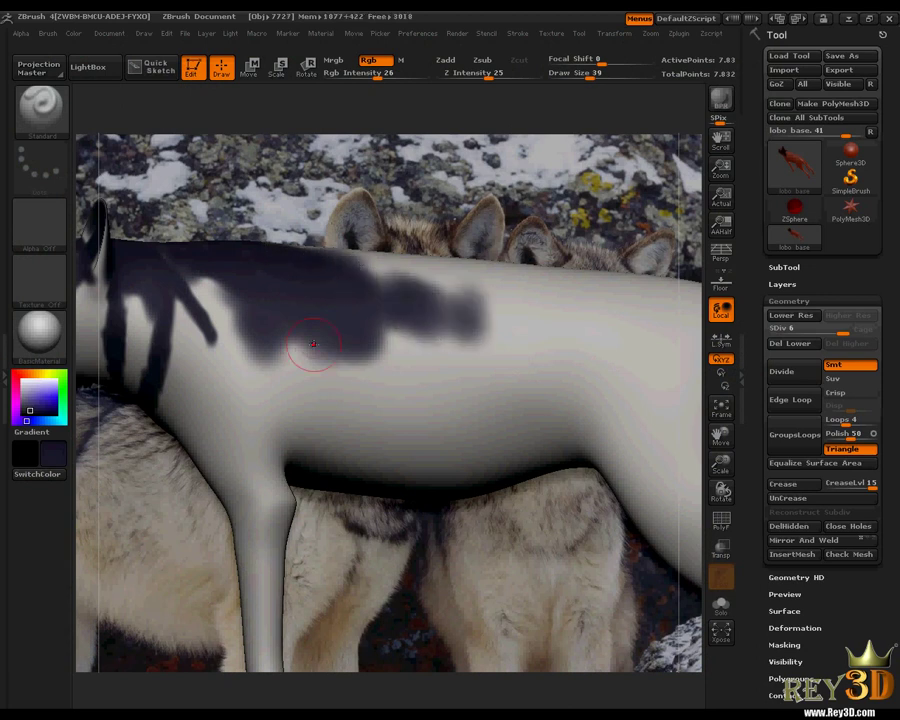
alt+drag(672, 422, 596, 443)
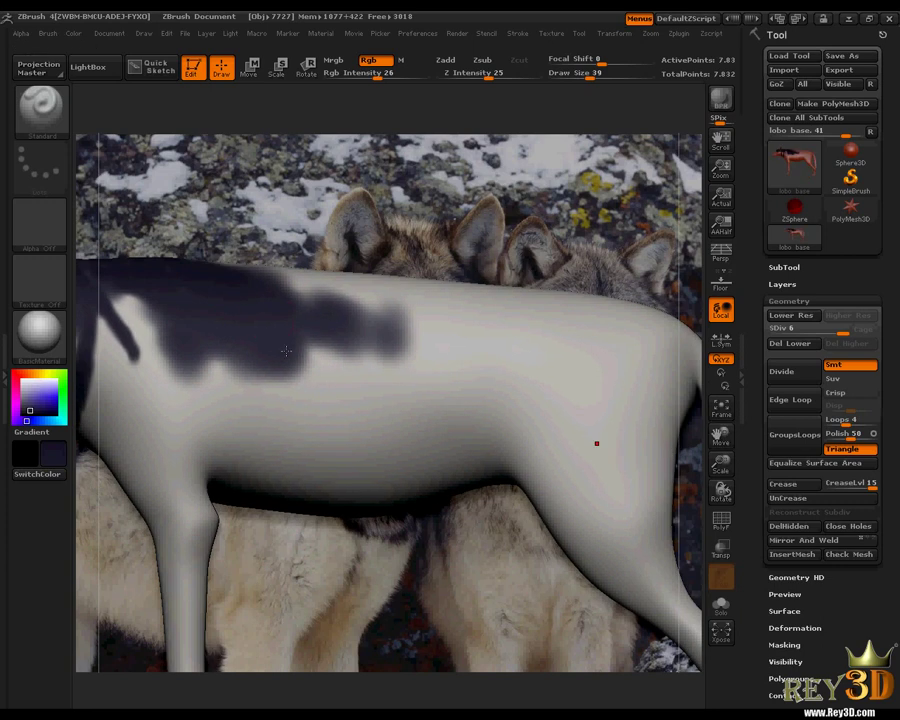
mouse_move(285, 351)
mouse_down()
mouse_move(321, 310)
mouse_move(385, 297)
mouse_move(502, 317)
mouse_move(500, 306)
mouse_up()
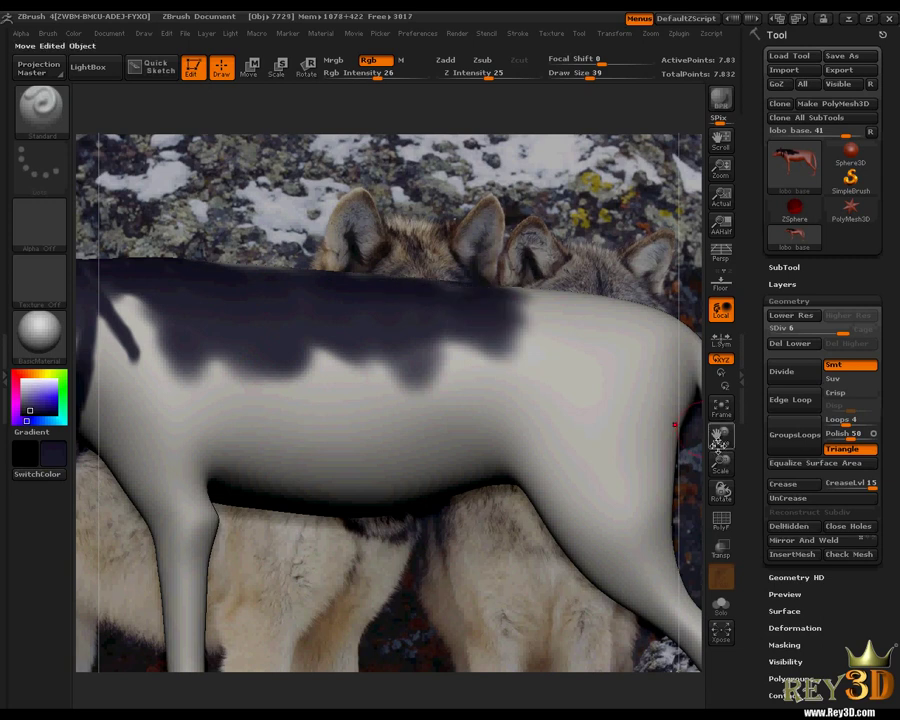
drag(698, 440, 647, 432)
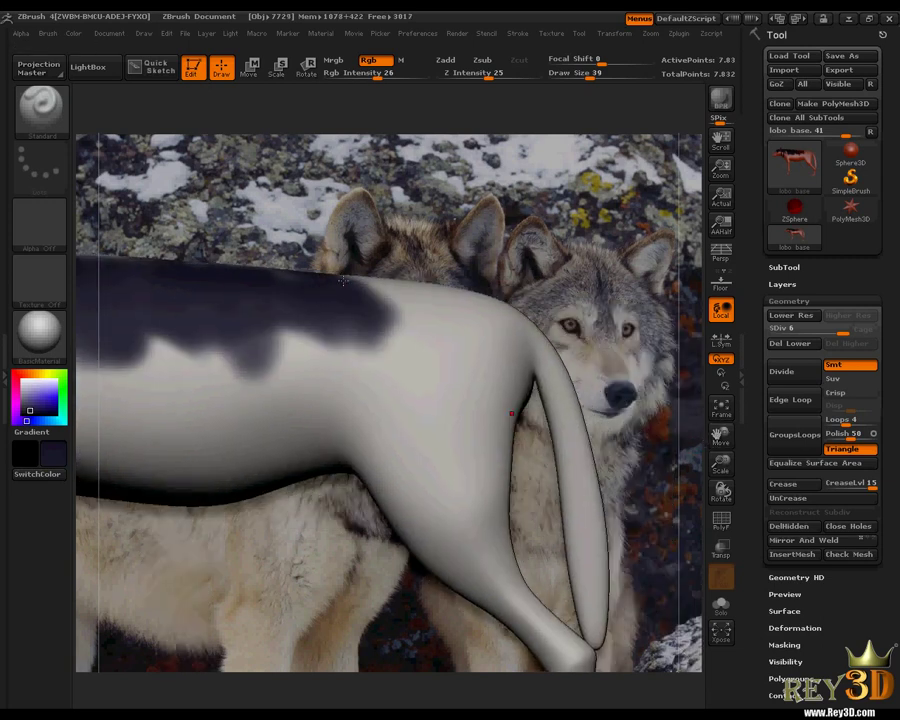
mouse_move(343, 281)
mouse_down()
mouse_move(451, 277)
mouse_move(458, 323)
mouse_move(494, 304)
mouse_up()
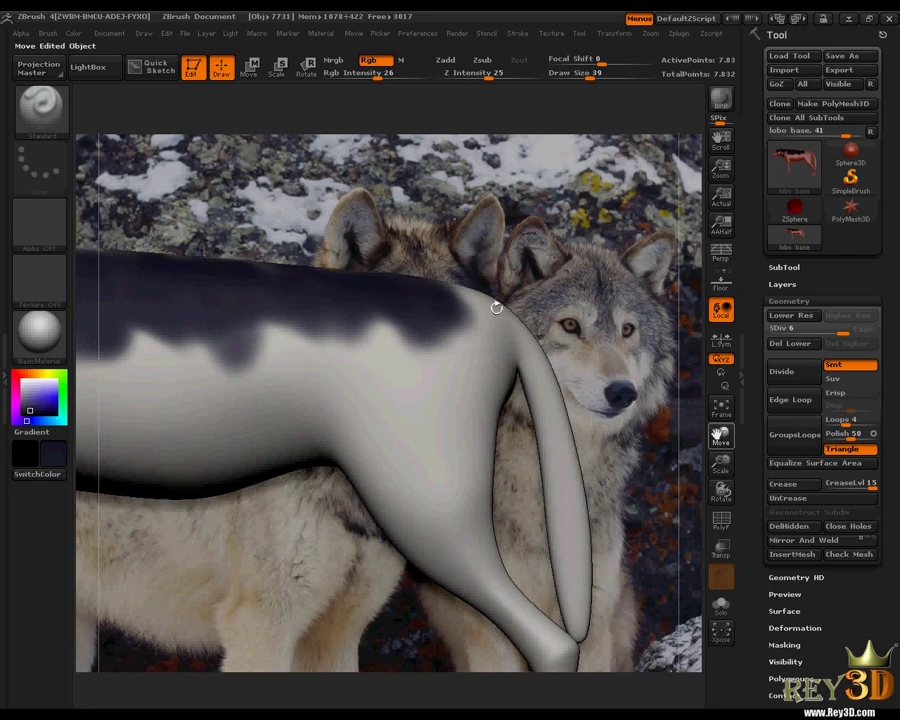
Paint a dark marking down the wolf's side and darken the pale patch atop the body.
mouse_move(370, 320)
mouse_down()
mouse_move(402, 401)
mouse_move(506, 318)
mouse_up()
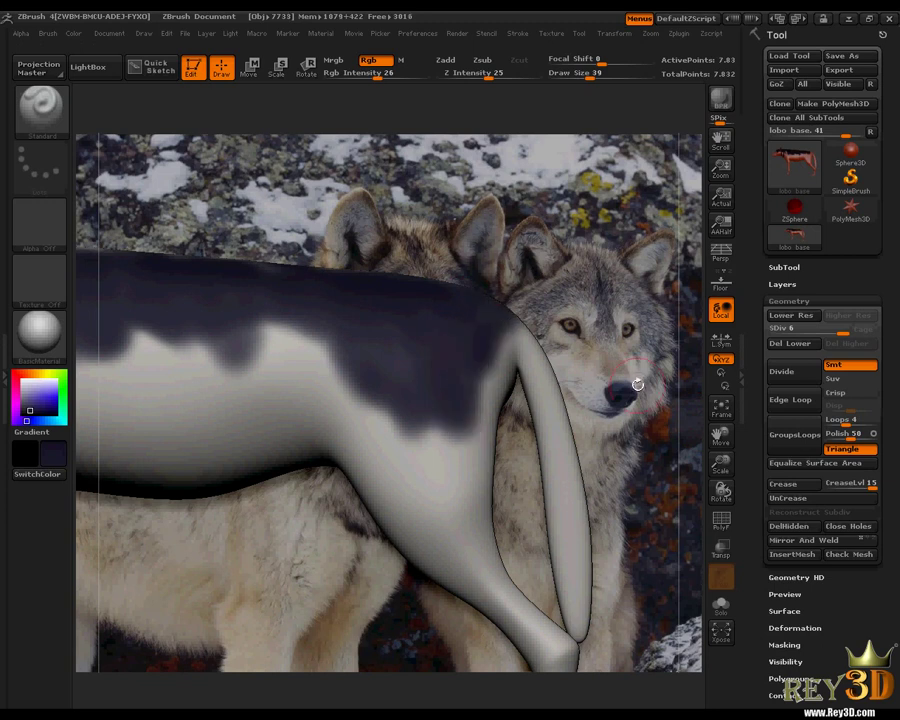
mouse_move(721, 490)
mouse_down()
mouse_move(733, 488)
mouse_move(720, 490)
mouse_move(716, 524)
mouse_move(724, 480)
mouse_up()
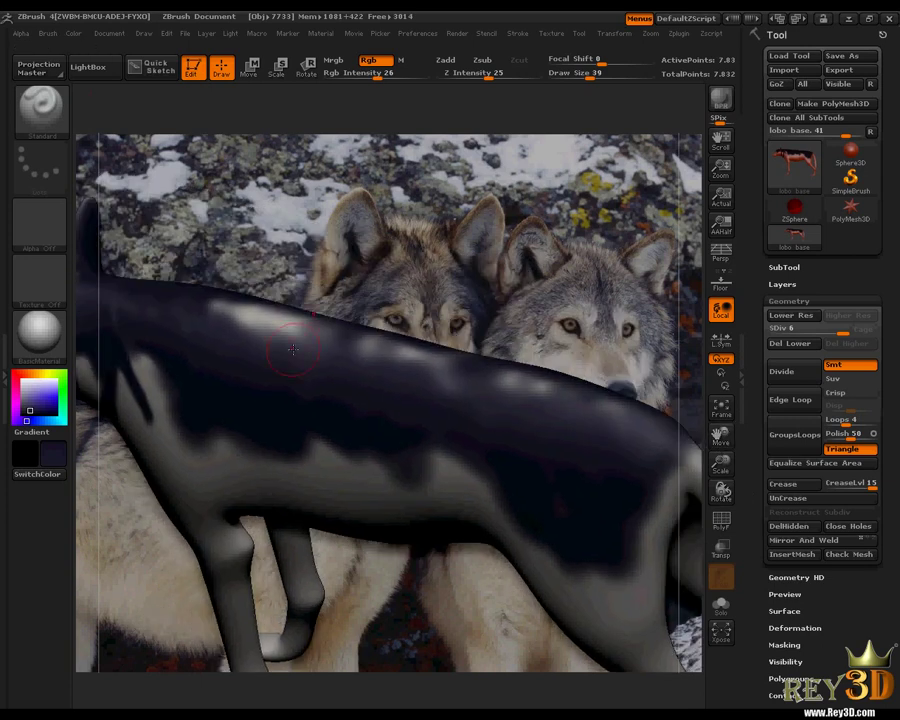
mouse_move(292, 348)
mouse_down()
mouse_move(533, 386)
mouse_move(640, 422)
mouse_up()
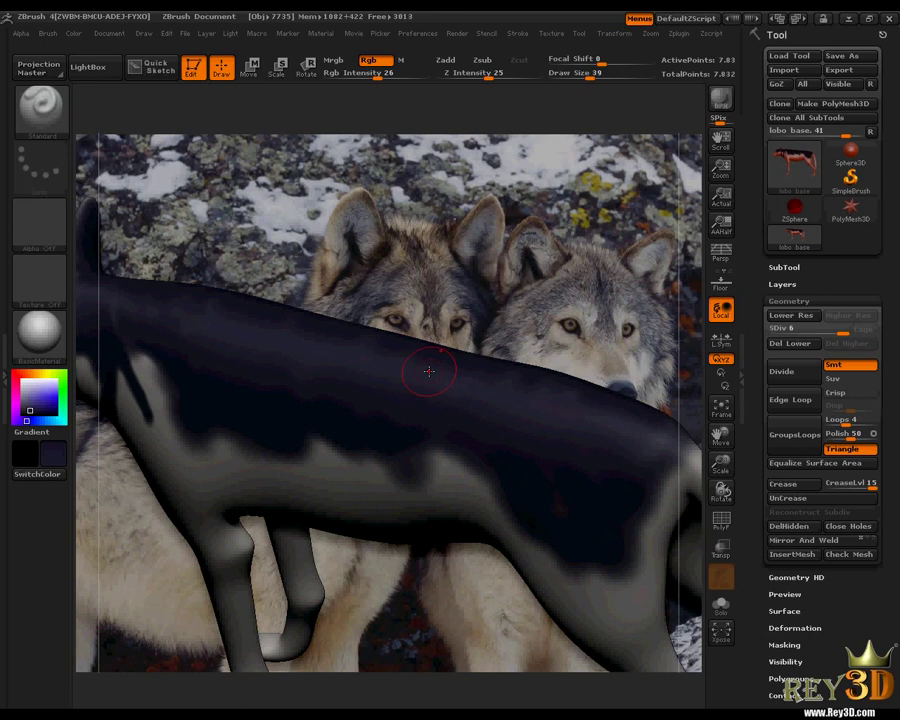
drag(722, 487, 721, 445)
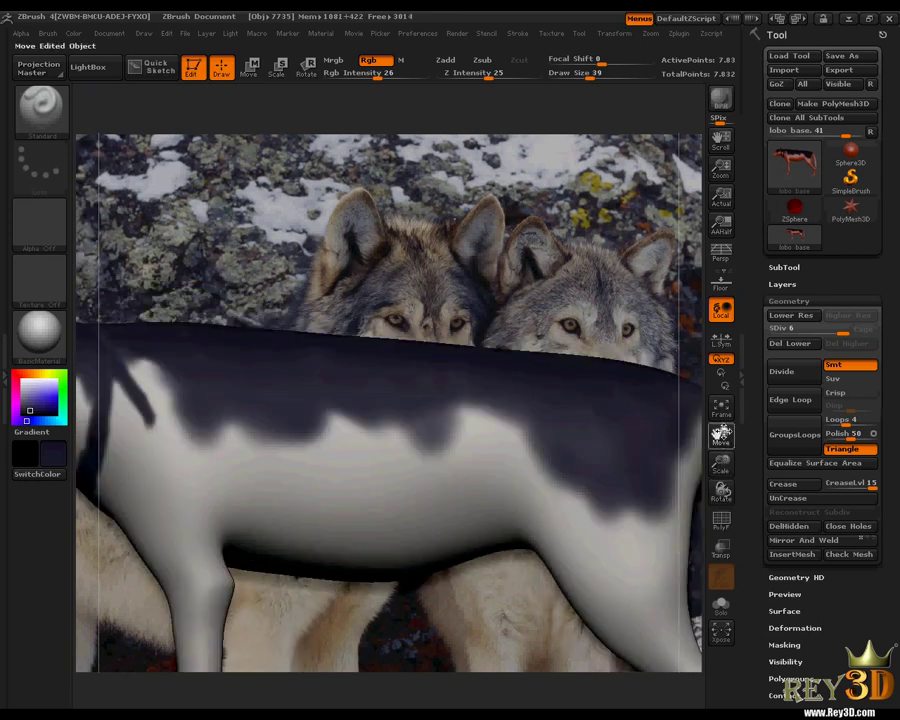
Paint a dark band down the wolf's upper rear leg.
drag(560, 382, 633, 382)
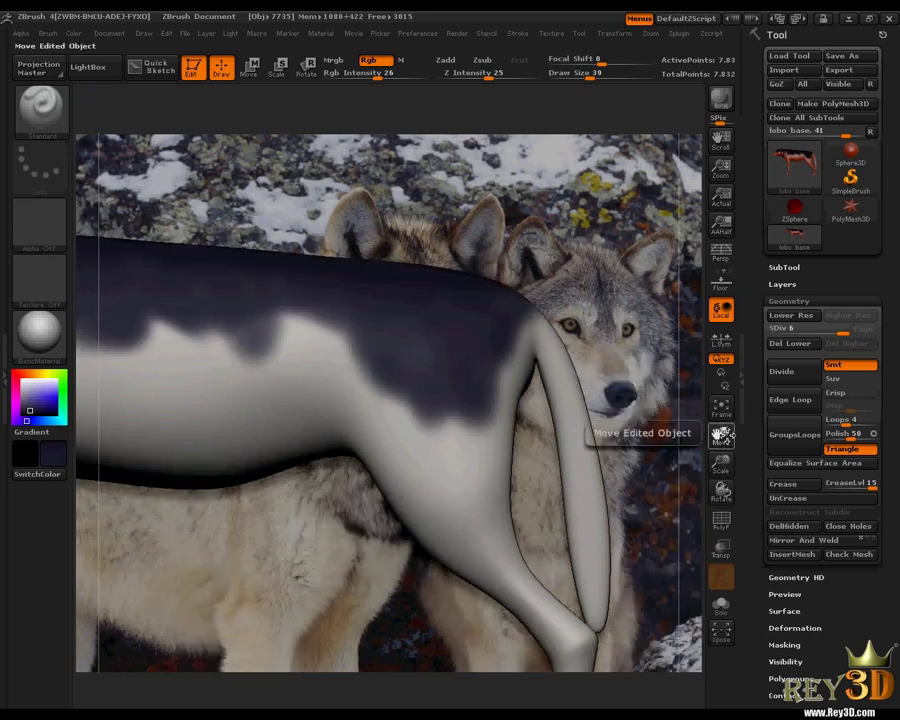
drag(722, 433, 689, 412)
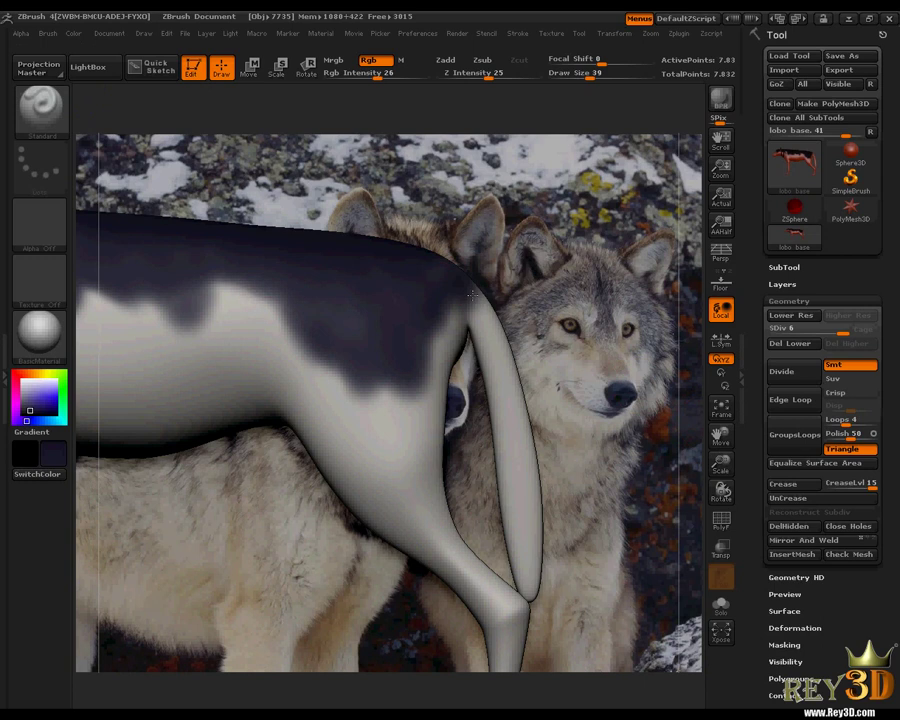
mouse_move(490, 313)
mouse_down()
mouse_move(514, 400)
mouse_move(514, 478)
mouse_move(534, 539)
mouse_move(530, 564)
mouse_up()
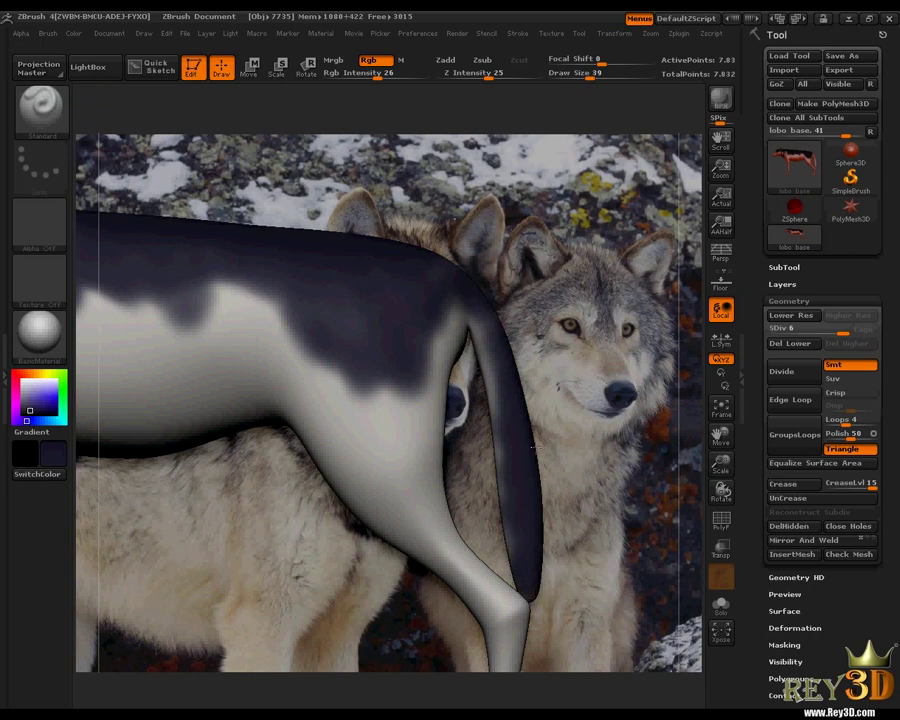
mouse_move(721, 490)
mouse_down()
mouse_move(702, 486)
mouse_move(497, 327)
mouse_up()
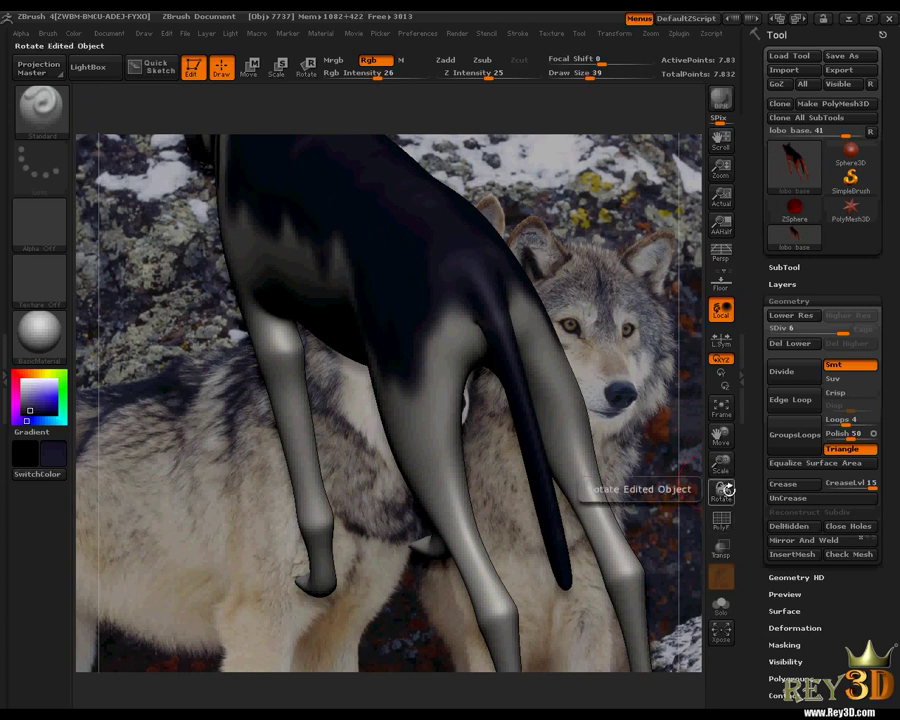
mouse_move(717, 486)
mouse_down()
mouse_move(884, 426)
mouse_move(690, 466)
mouse_move(597, 421)
mouse_up()
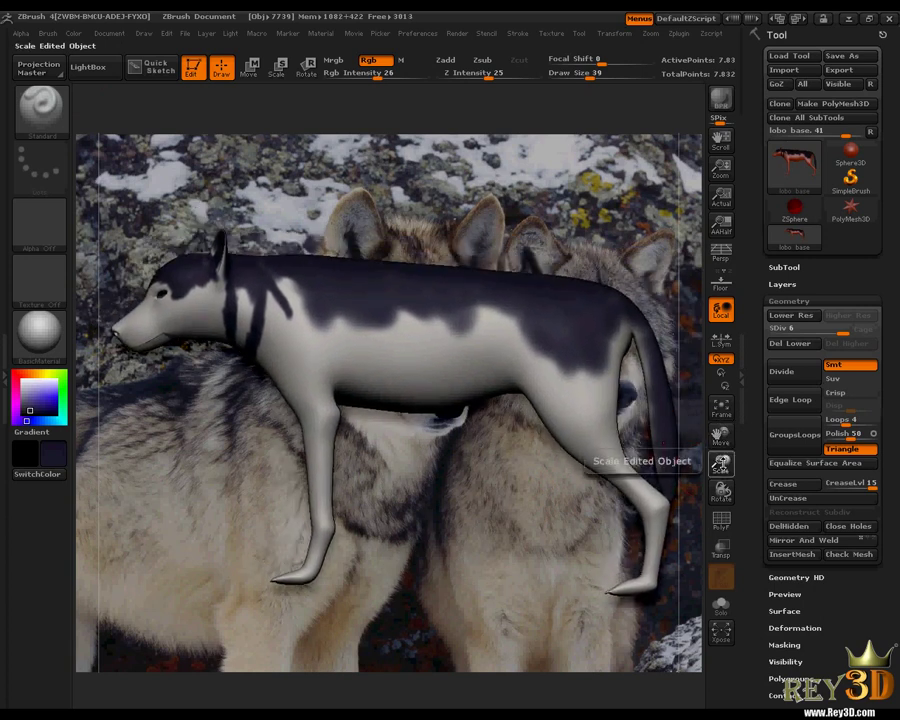
Reduce Draw Size to 19 and extend the dark shoulder marking downward.
drag(721, 463, 600, 440)
key(space)
drag(253, 330, 238, 330)
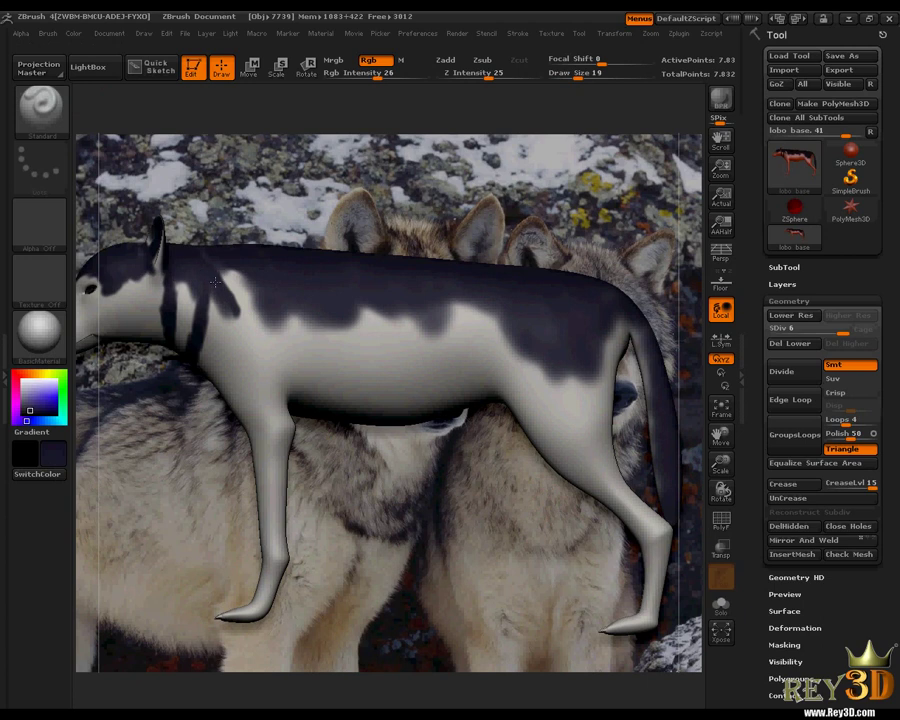
drag(223, 308, 243, 337)
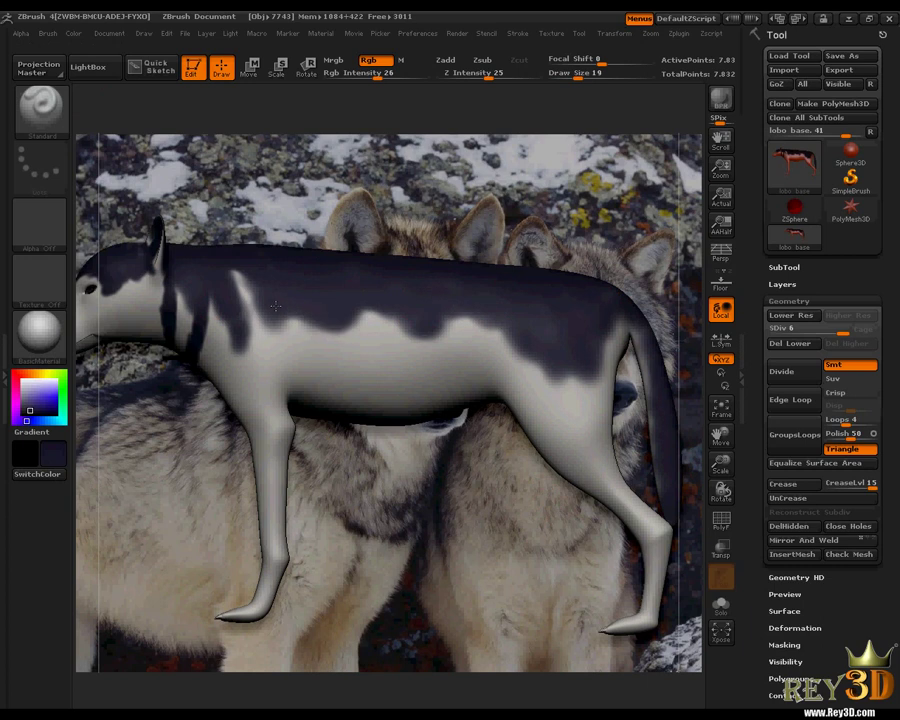
mouse_move(720, 433)
mouse_down()
mouse_move(766, 443)
mouse_move(715, 434)
mouse_move(737, 428)
mouse_move(643, 623)
mouse_move(611, 552)
mouse_up()
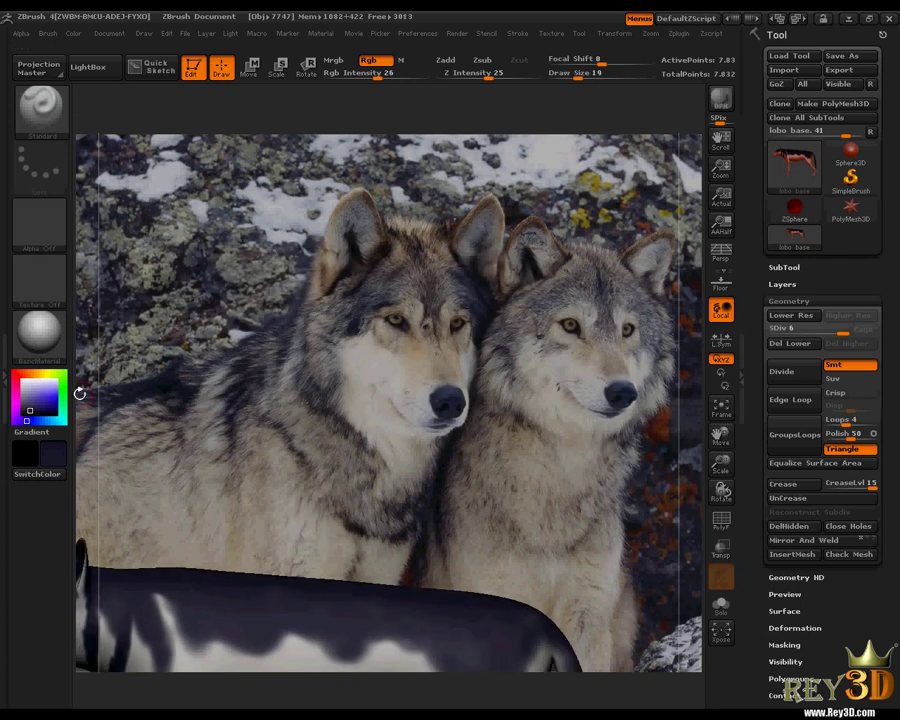
Sample a tan fur colour from the photo and rotate the wolf back to full side view.
drag(79, 394, 426, 241)
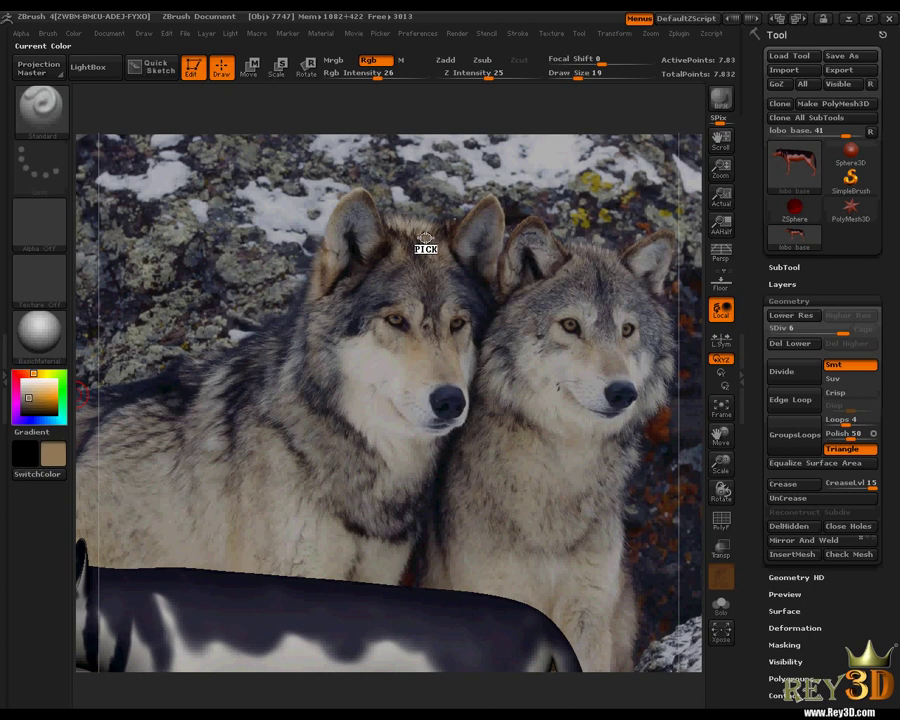
drag(426, 240, 435, 249)
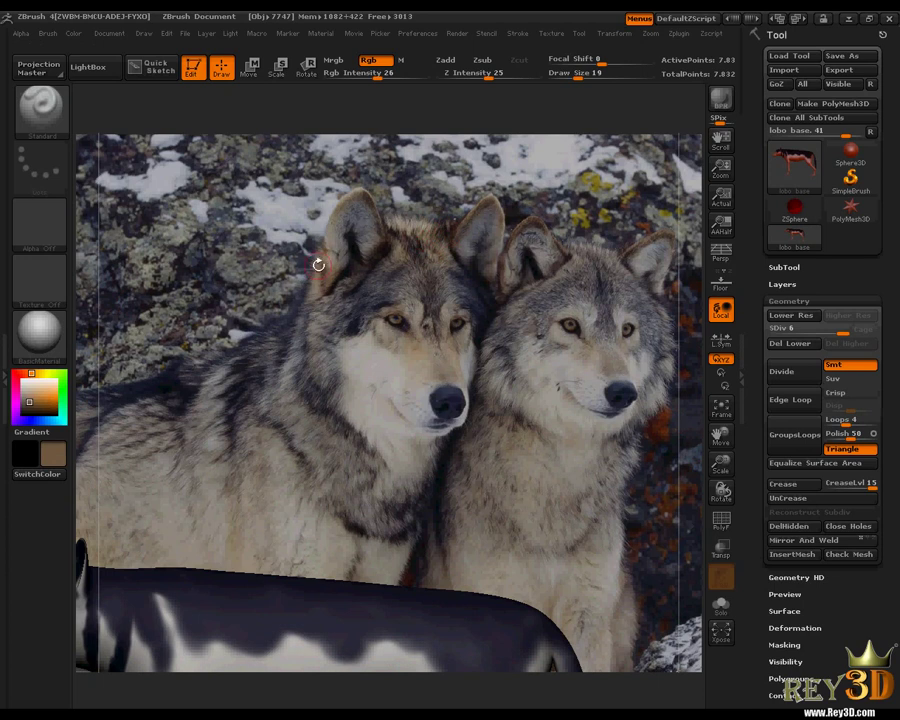
mouse_move(714, 440)
mouse_down()
mouse_move(722, 488)
mouse_move(740, 487)
mouse_up()
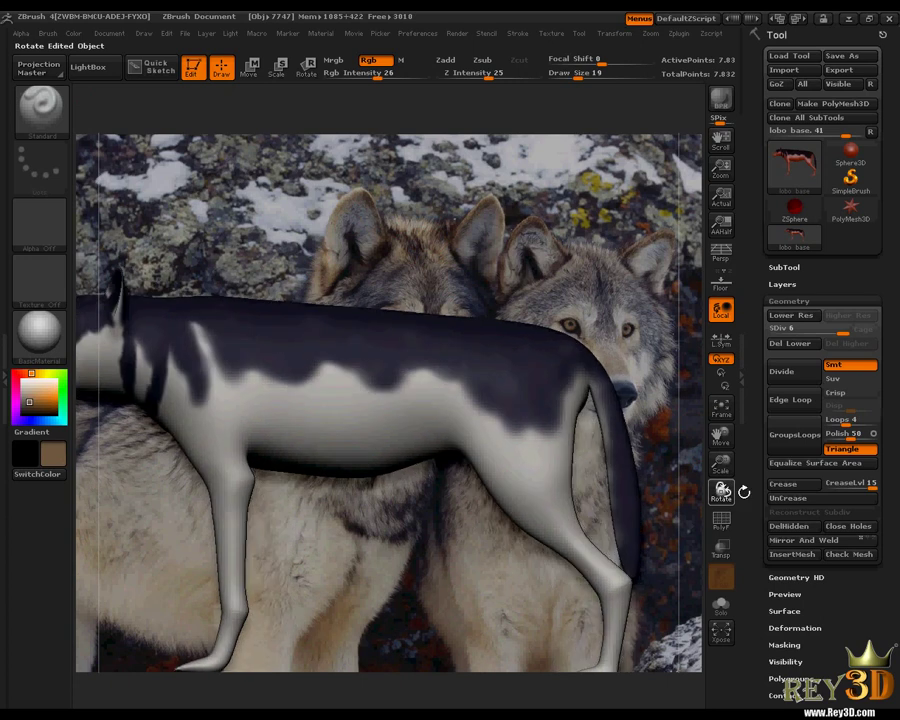
drag(720, 432, 834, 424)
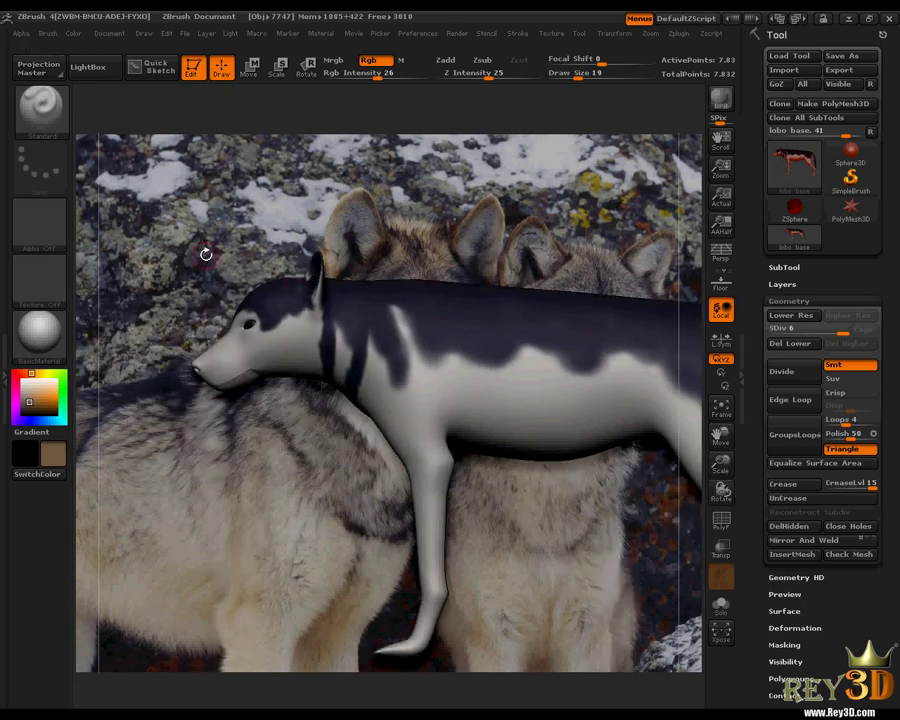
Hide everything except the wolf's head, frame it, and rotate it to a frontal view.
key(ctrl+shift)
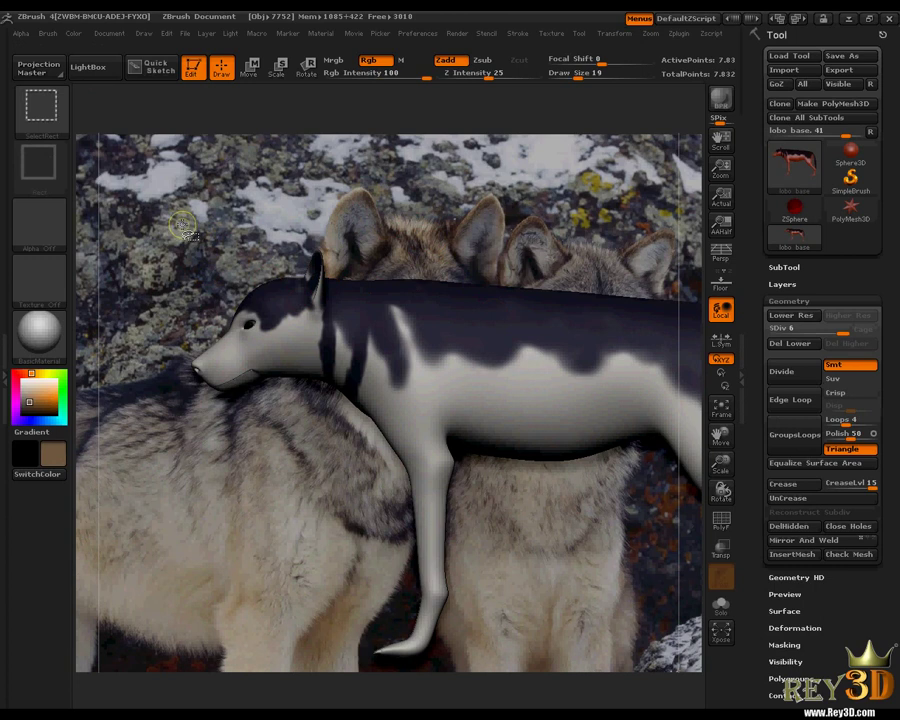
ctrl+shift+drag(165, 212, 355, 427)
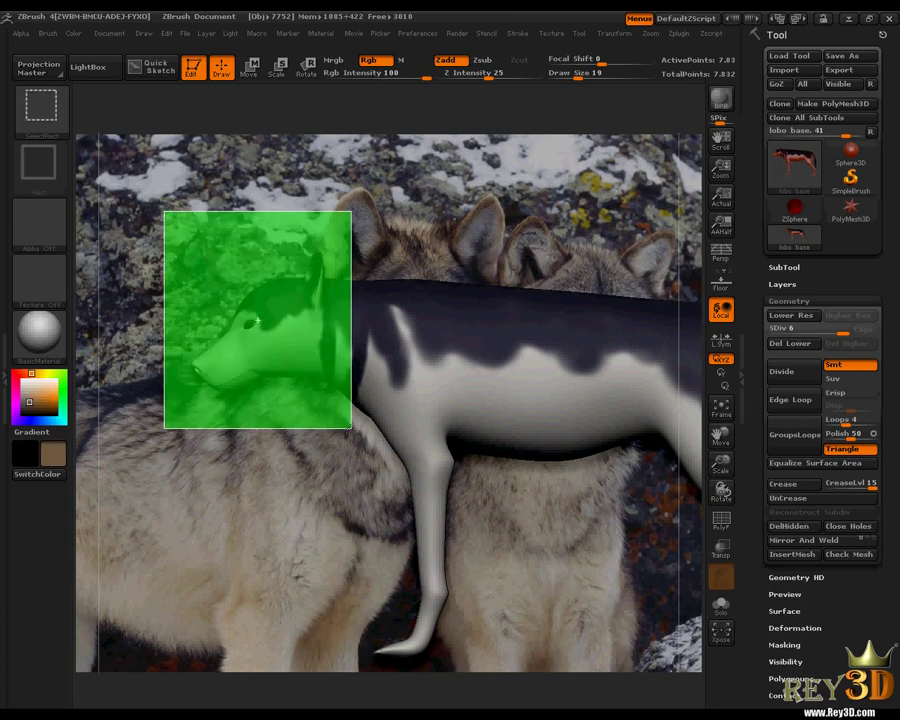
ctrl+shift+drag(349, 425, 352, 426)
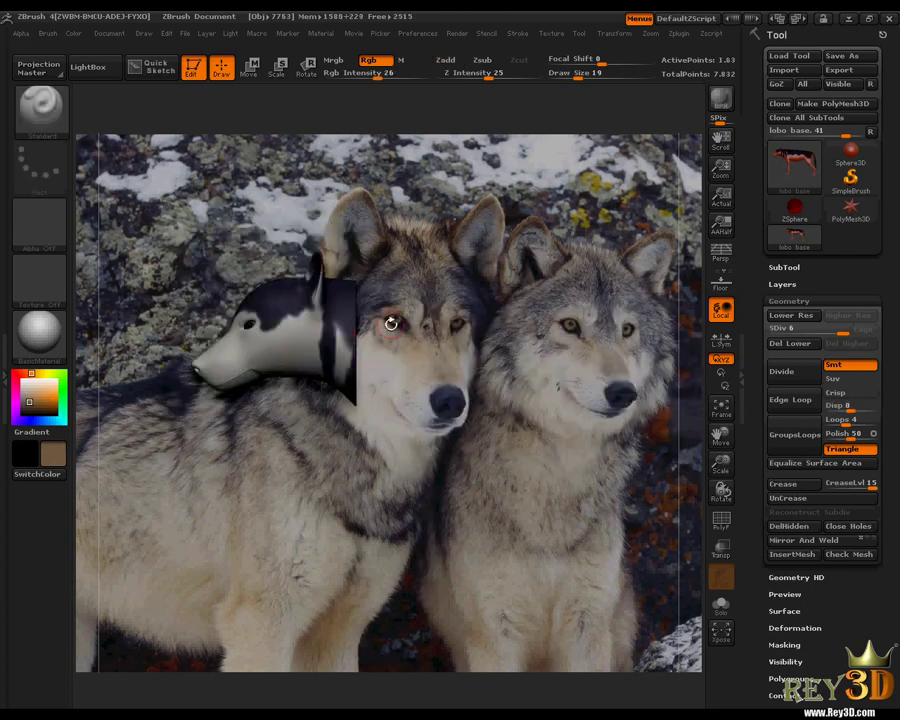
key(f)
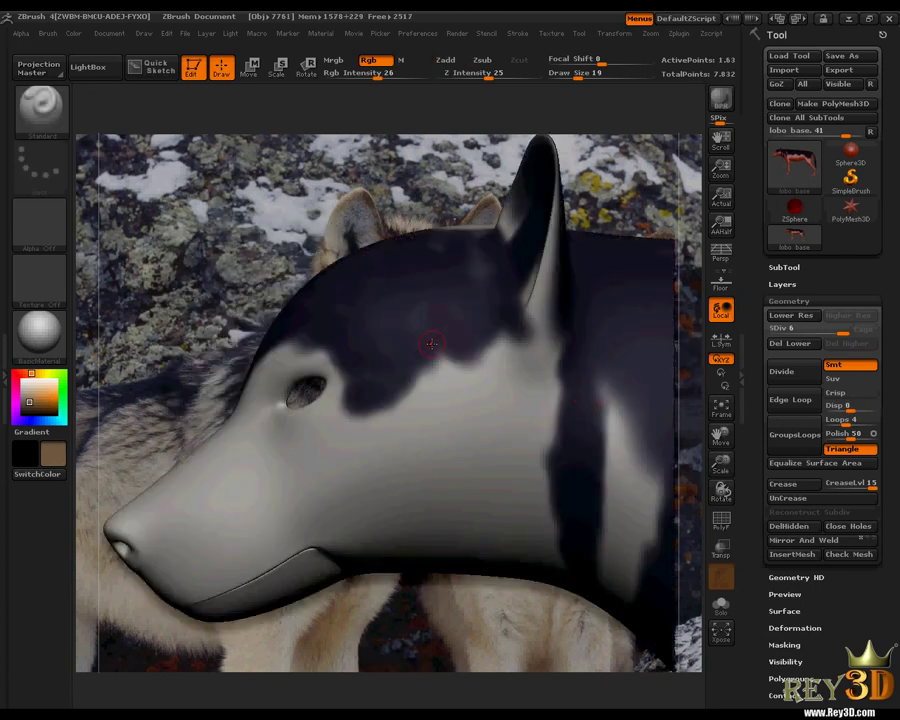
mouse_move(718, 490)
mouse_down()
mouse_move(734, 498)
mouse_move(724, 500)
mouse_move(716, 428)
mouse_move(690, 456)
mouse_move(690, 436)
mouse_up()
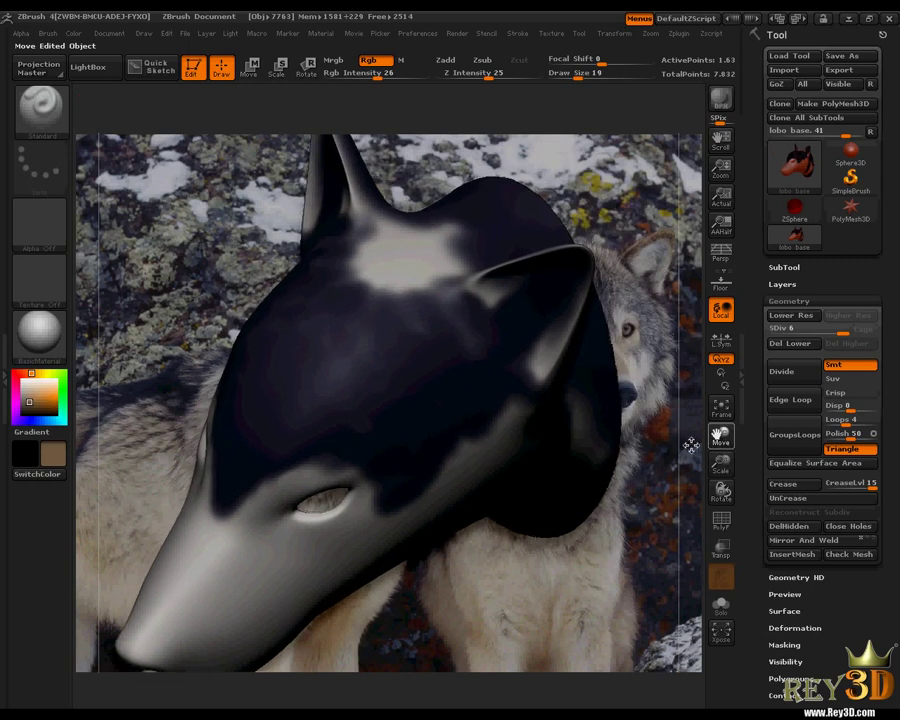
Raise Draw Size to 34 and paint the pale forehead patch tan-brown.
key(space)
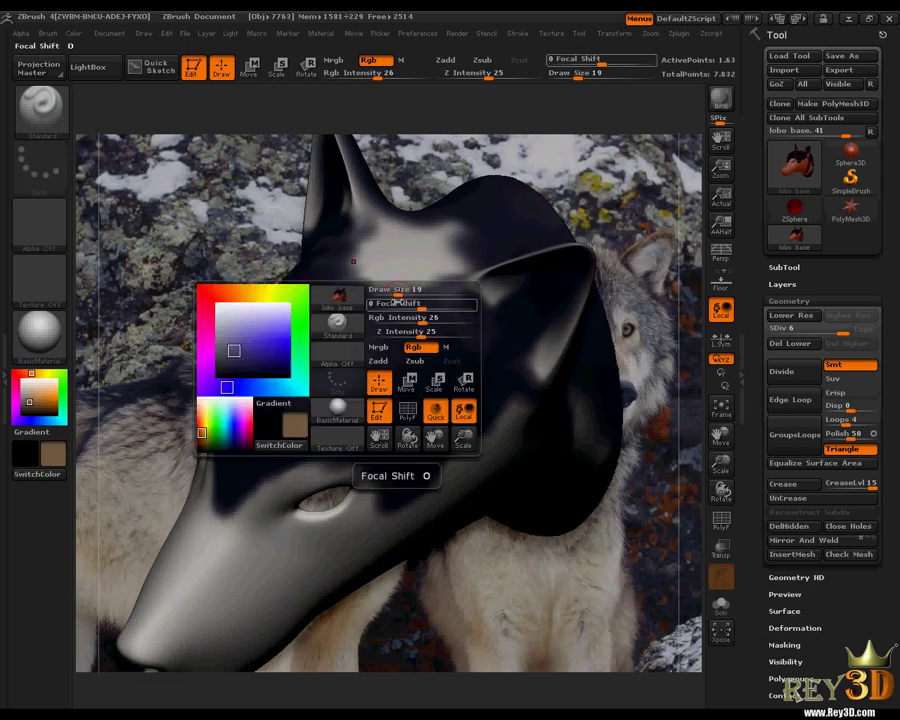
drag(396, 286, 417, 268)
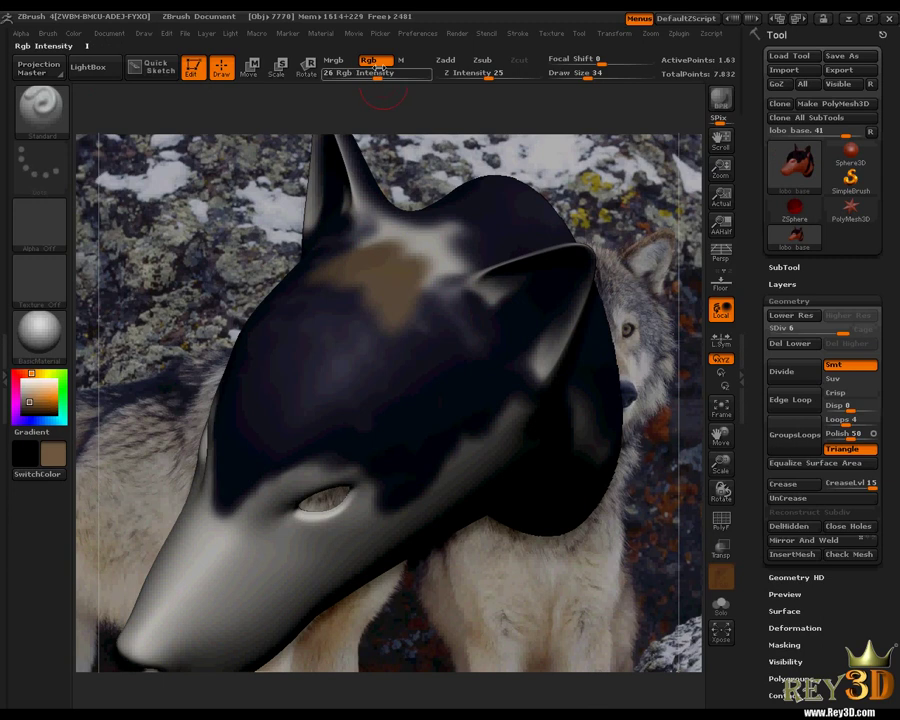
drag(413, 277, 425, 267)
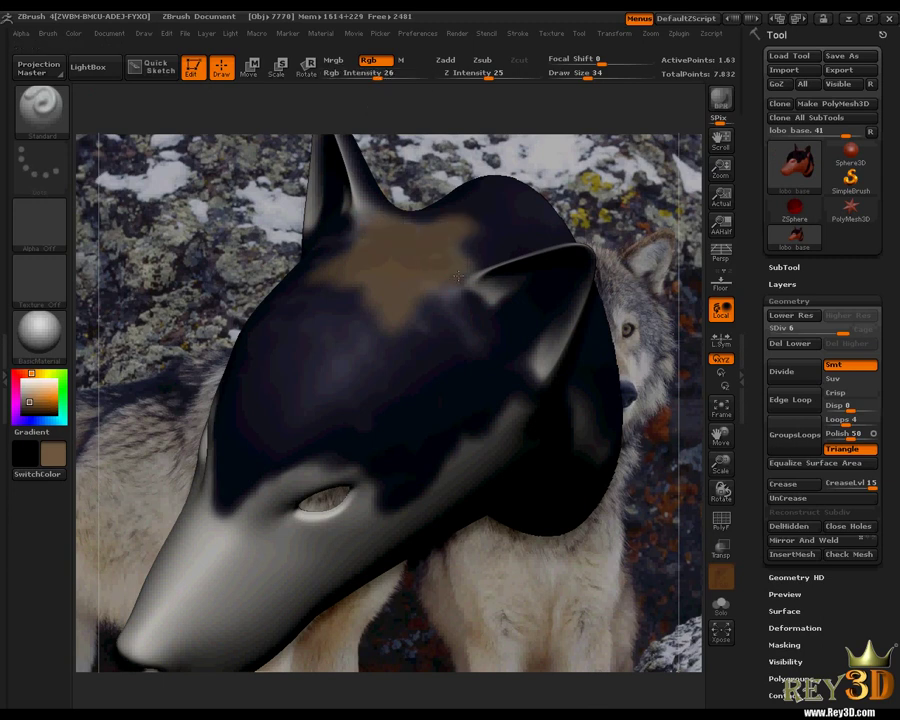
drag(722, 490, 458, 299)
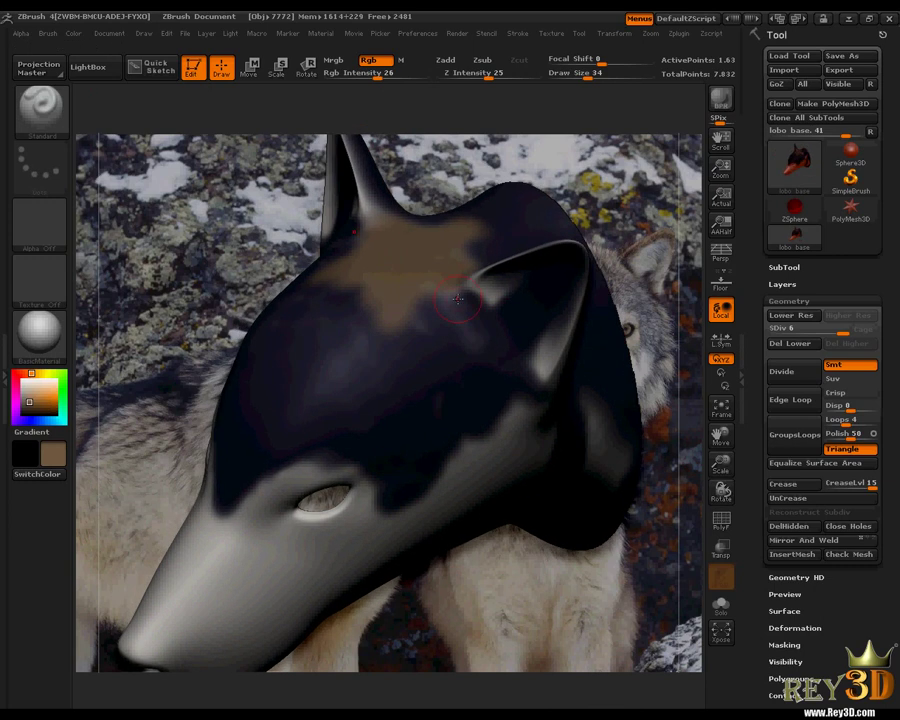
mouse_move(722, 490)
mouse_down()
mouse_move(729, 444)
mouse_move(693, 460)
mouse_up()
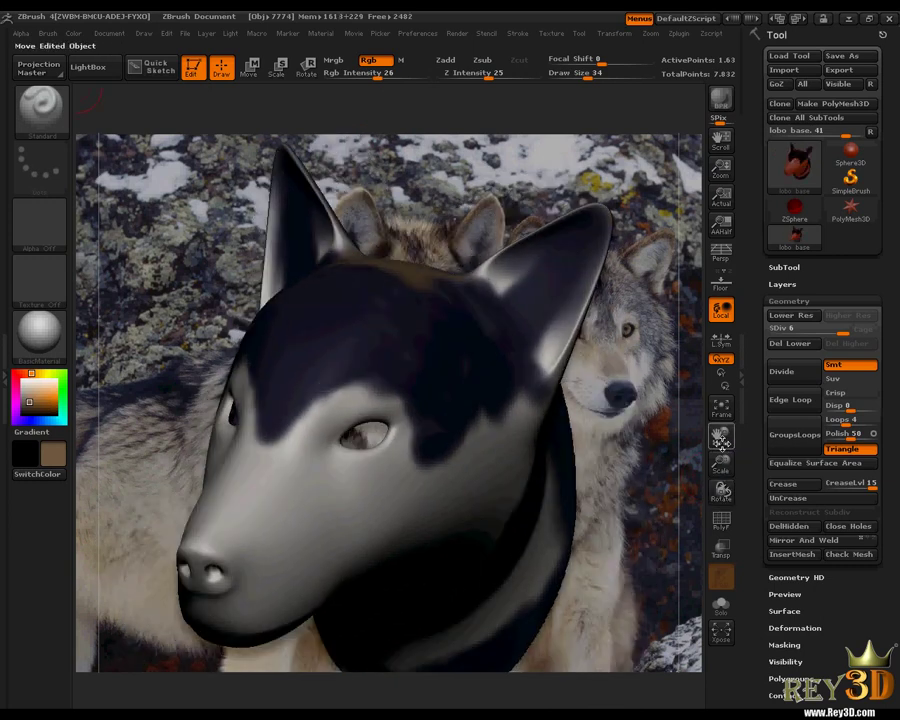
Shrink the brush to Draw Size 24 and set Rgb Intensity to 5.
key(space)
drag(458, 397, 452, 398)
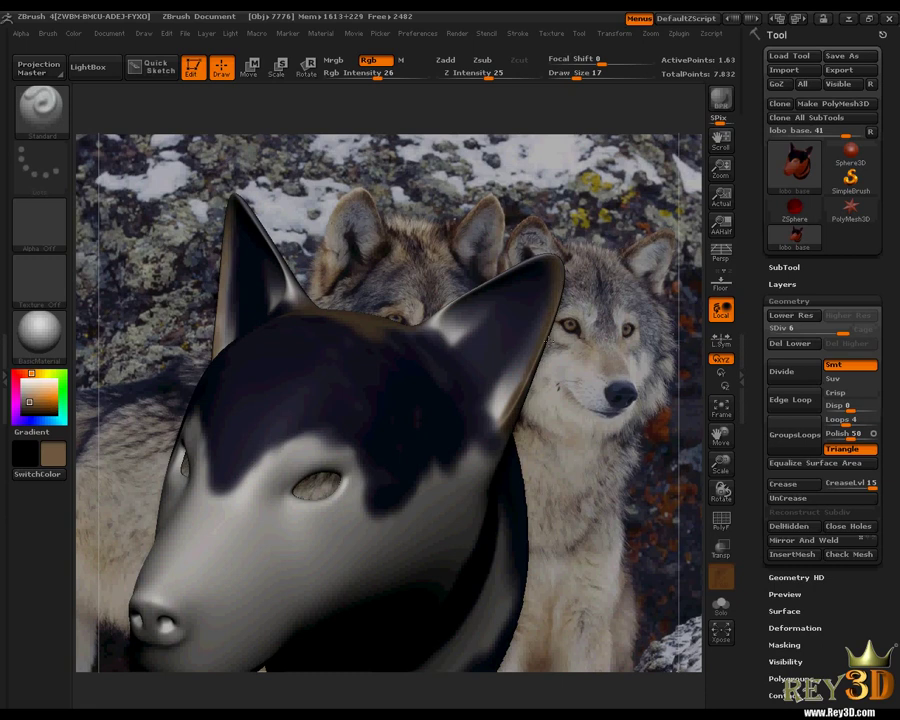
drag(720, 490, 365, 308)
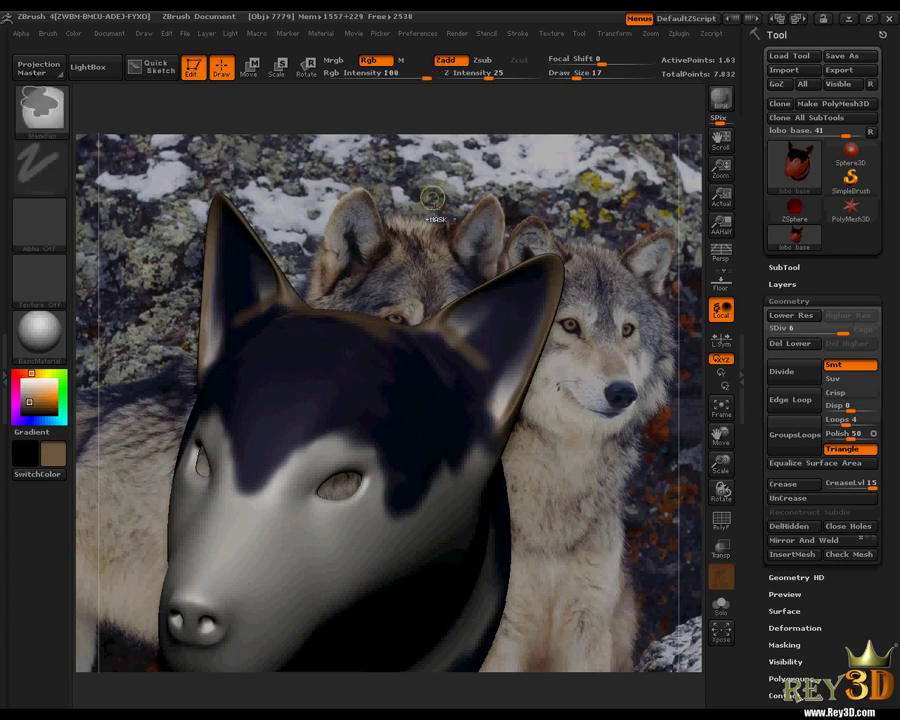
click(322, 82)
text(5)
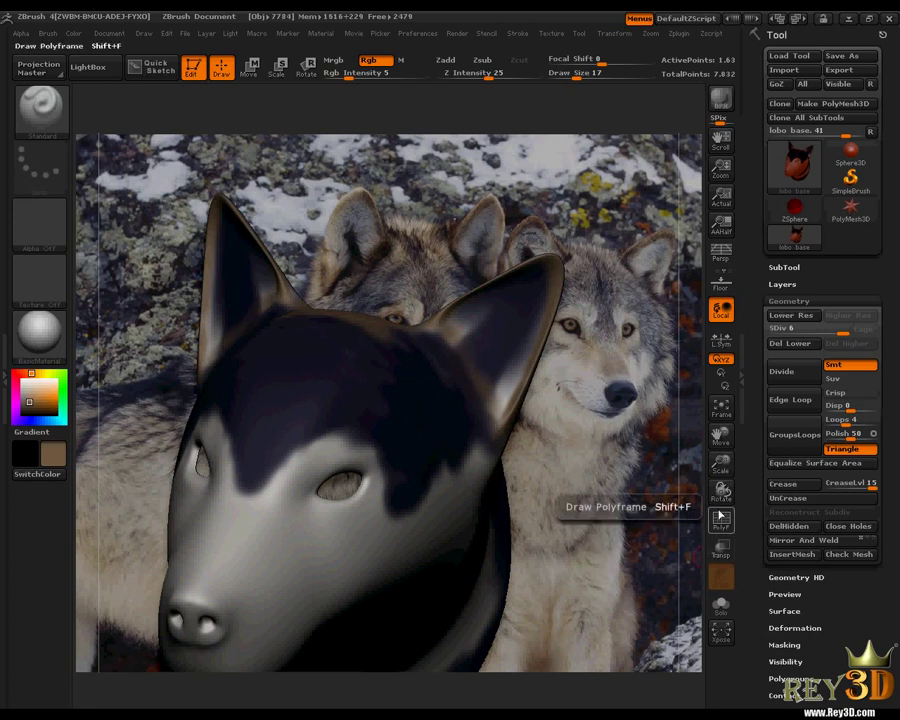
Rotate and slide the wolf head to the left so both photo wolves are uncovered.
drag(718, 488, 721, 490)
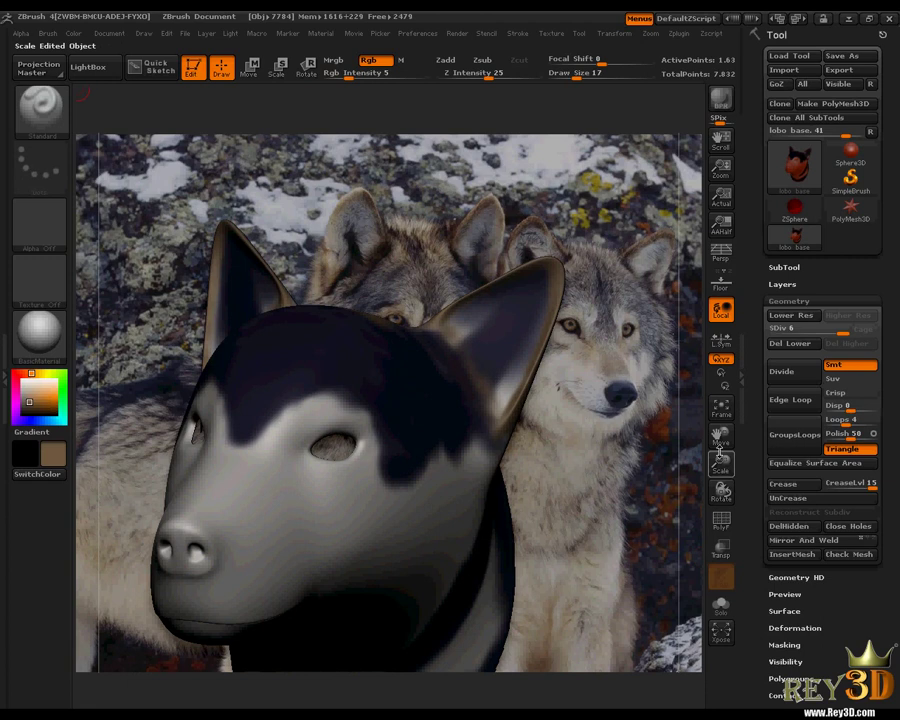
drag(720, 432, 677, 490)
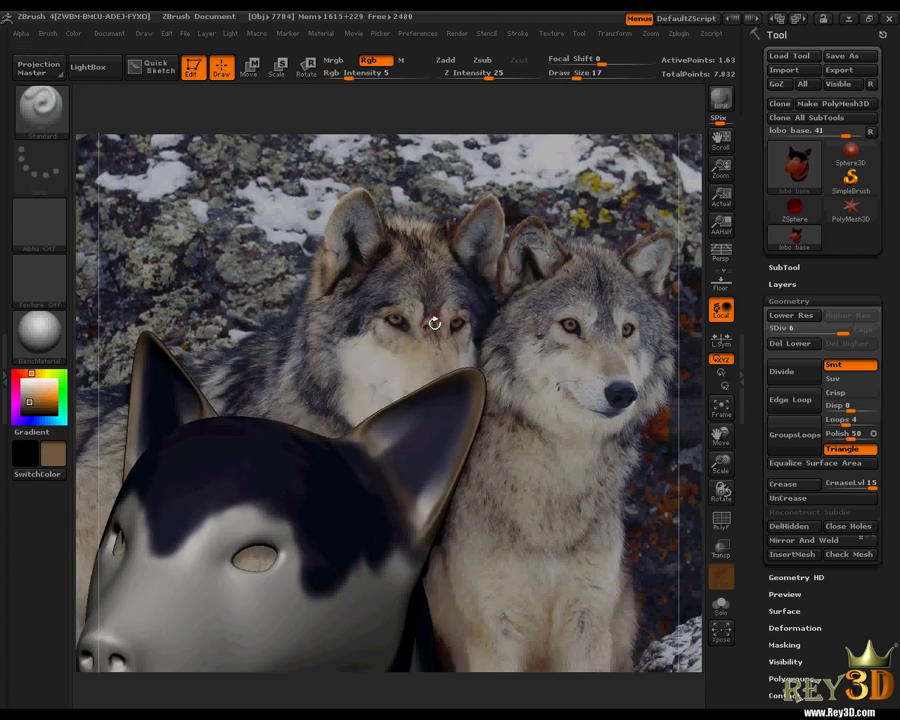
mouse_move(674, 428)
mouse_down()
mouse_move(717, 432)
mouse_move(457, 411)
mouse_up()
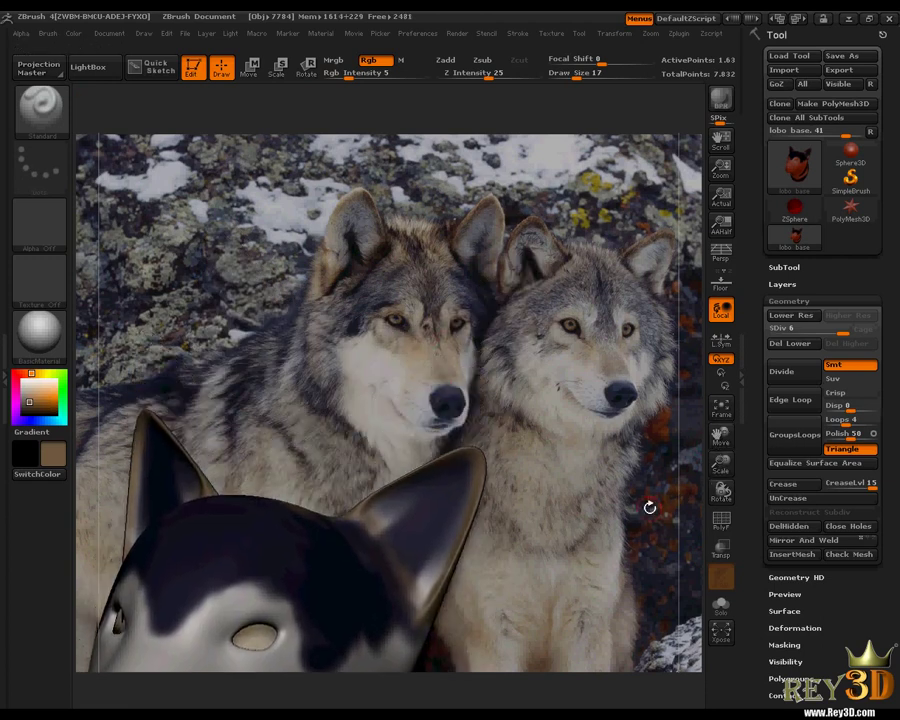
mouse_move(718, 486)
mouse_down()
mouse_move(746, 360)
mouse_move(716, 484)
mouse_move(739, 514)
mouse_up()
drag(717, 428, 653, 341)
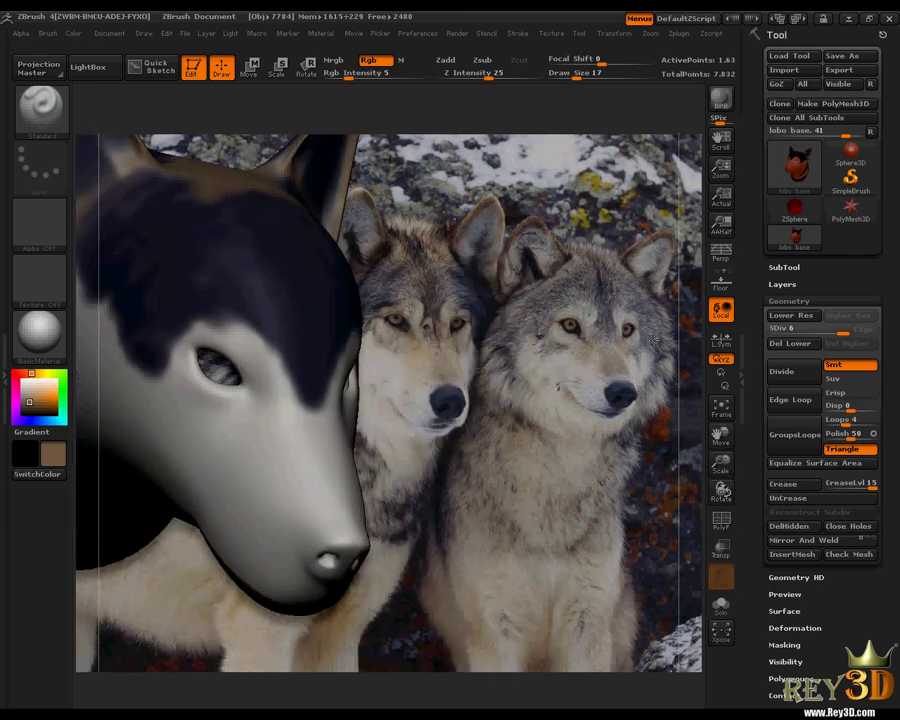
mouse_move(706, 412)
mouse_down()
mouse_move(720, 428)
mouse_move(718, 486)
mouse_up()
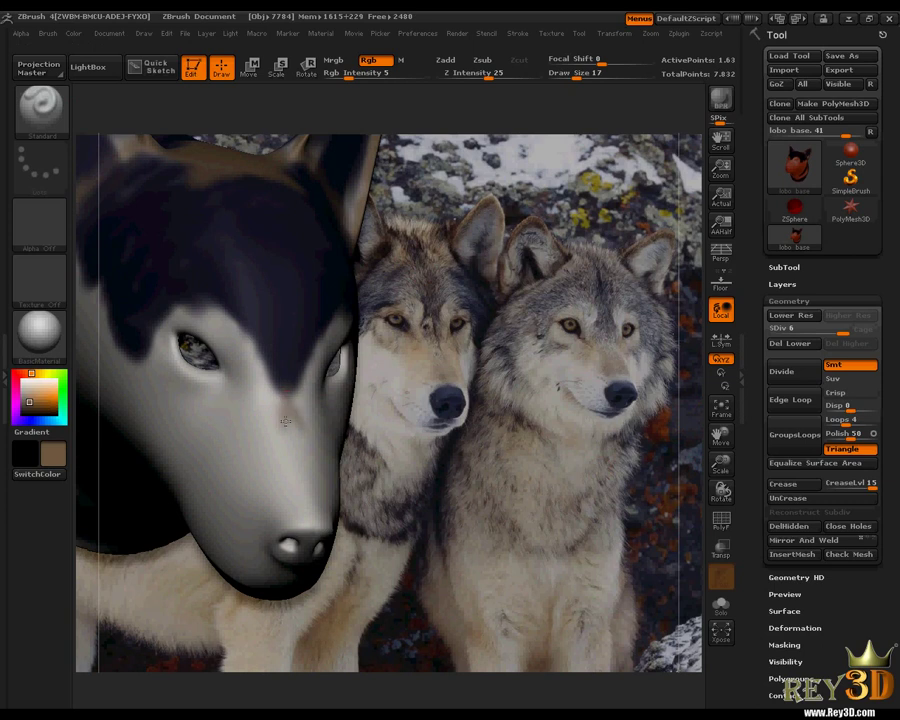
At Draw Size 34 and intensity 5, paint tan tones down the cheek and around the eye.
key(space)
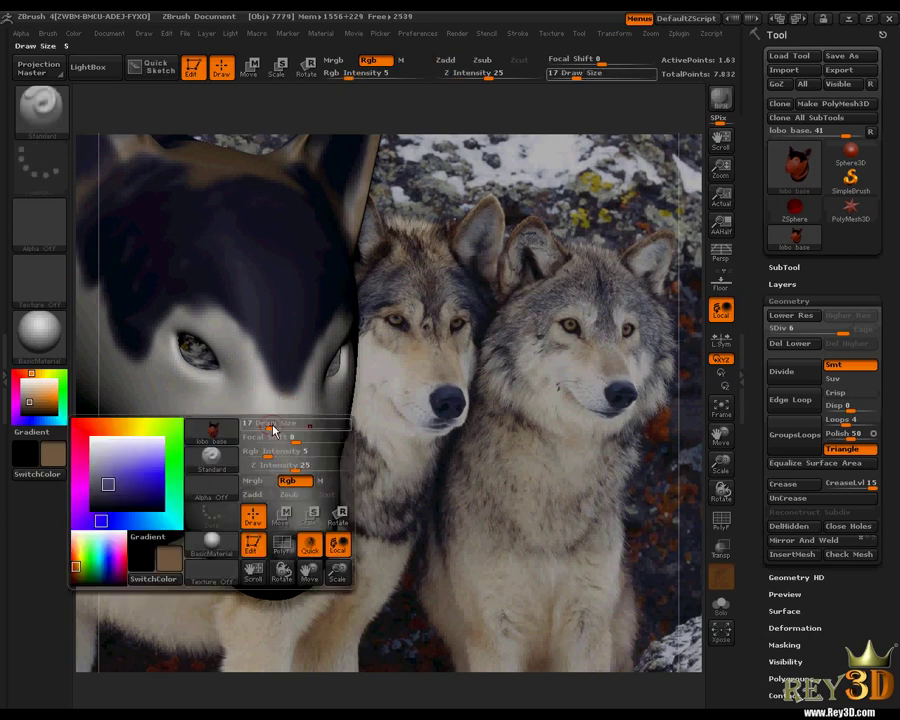
drag(272, 423, 281, 423)
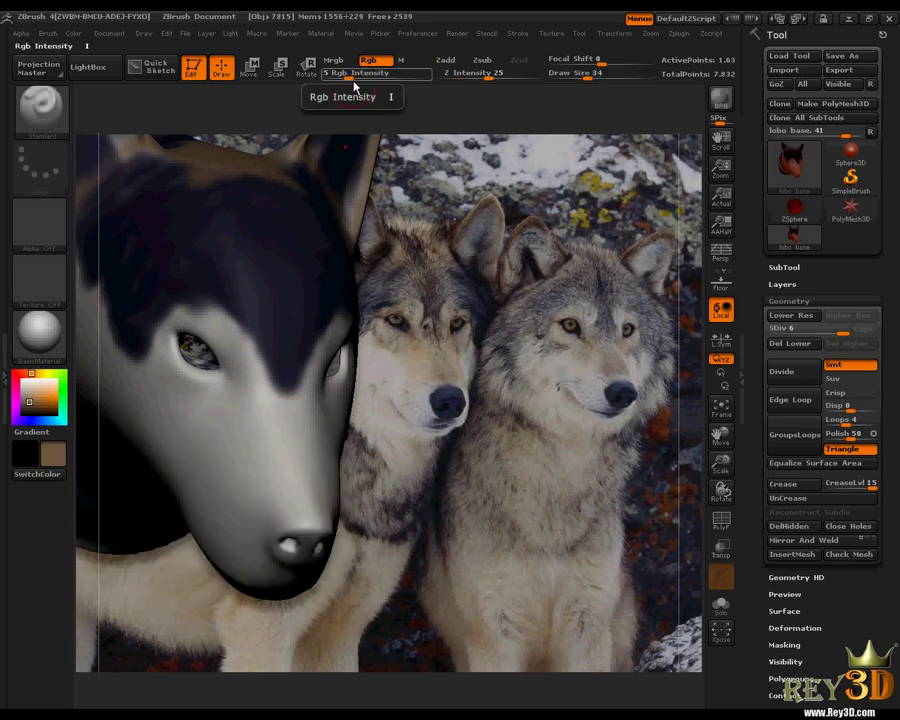
drag(356, 72, 350, 73)
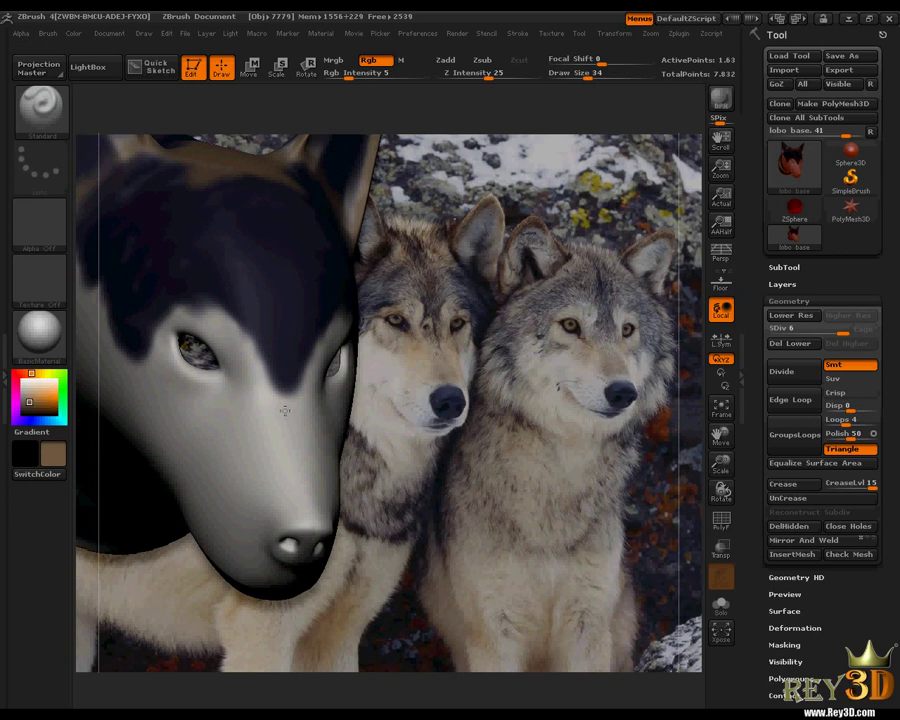
mouse_move(282, 421)
mouse_down()
mouse_move(281, 475)
mouse_move(269, 383)
mouse_up()
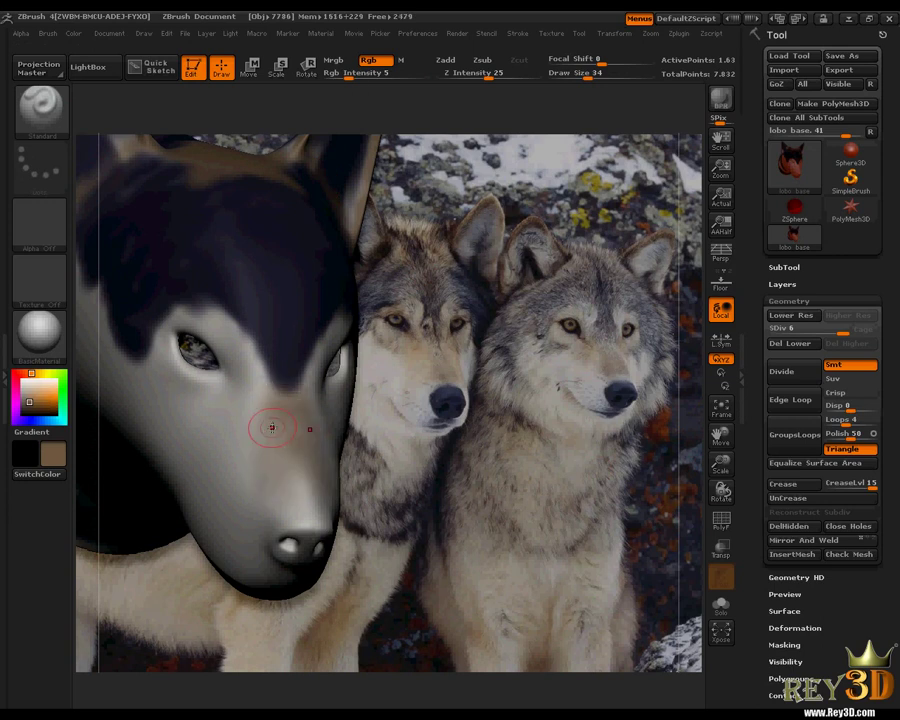
drag(271, 427, 231, 277)
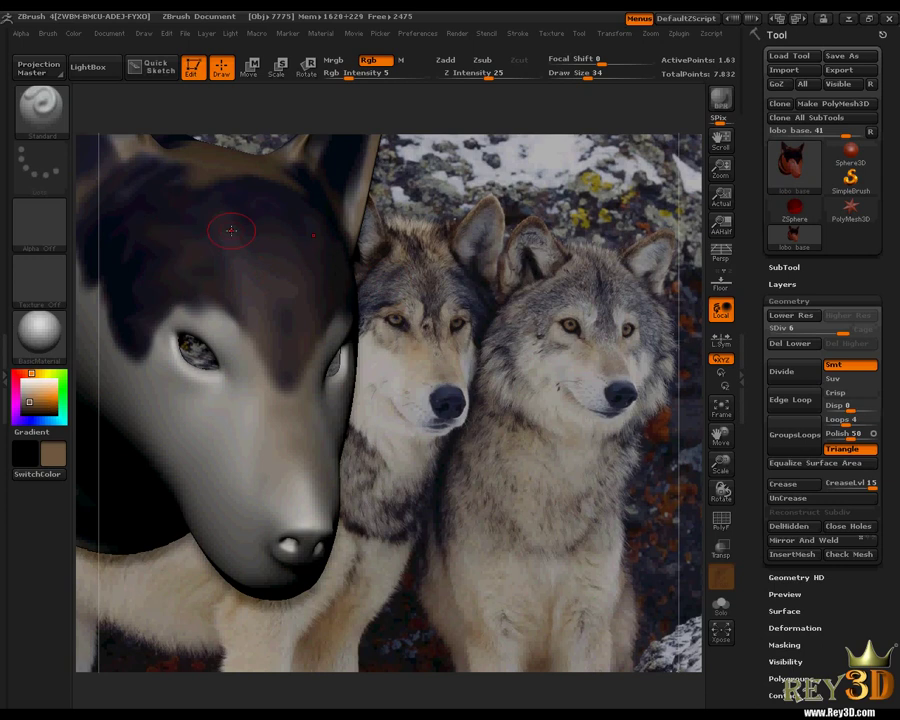
Briefly toggle masking, then turn the head into a three-quarter view.
key(ctrl)
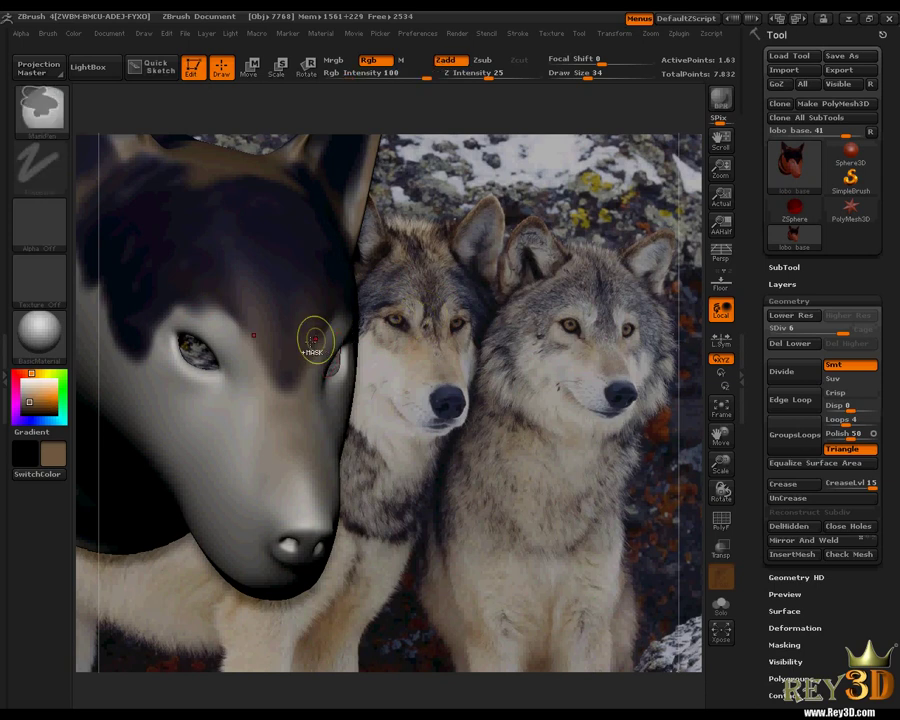
key(ctrl)
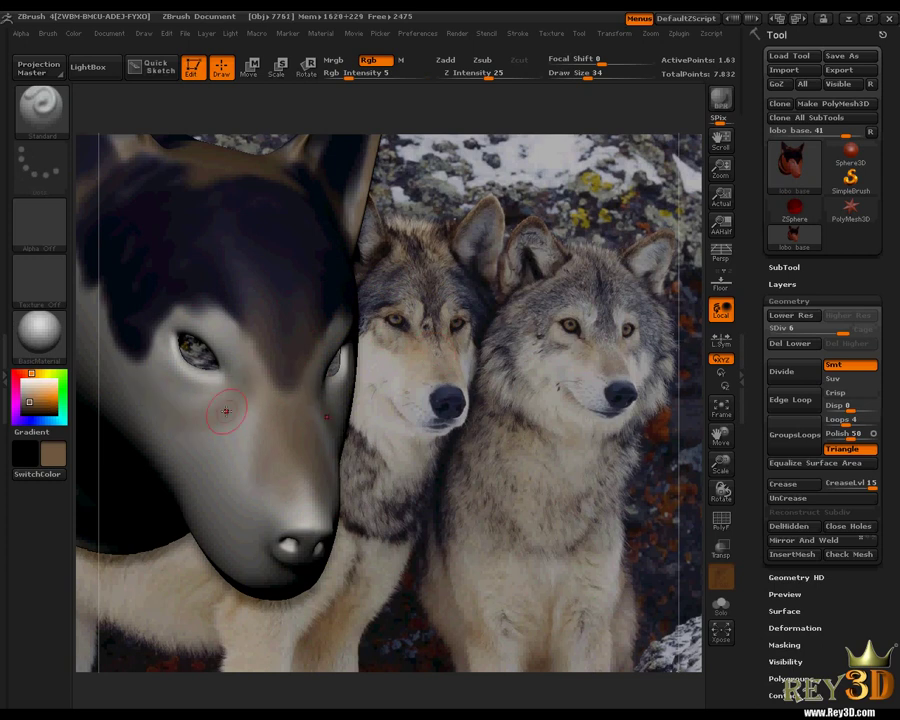
drag(688, 502, 342, 435)
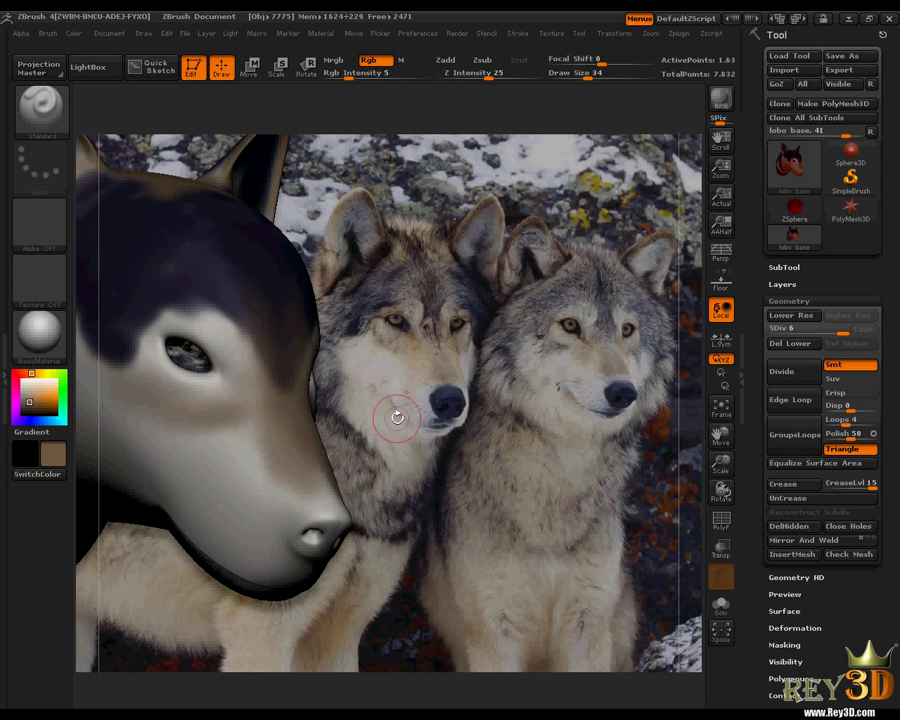
mouse_move(726, 478)
mouse_down()
mouse_move(718, 490)
mouse_move(699, 482)
mouse_move(708, 496)
mouse_move(727, 490)
mouse_move(719, 490)
mouse_up()
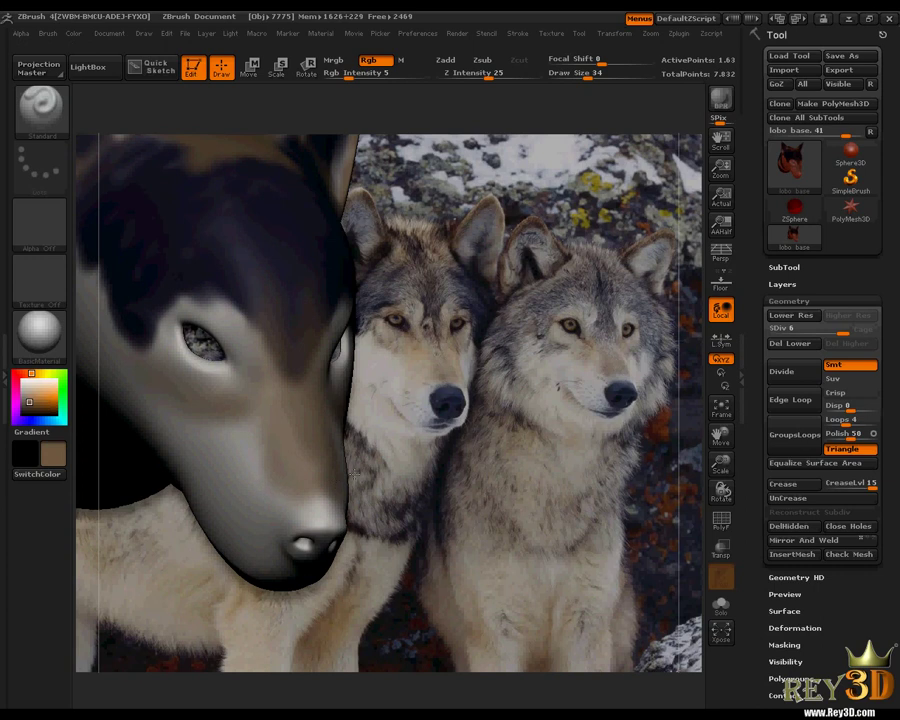
mouse_move(718, 488)
mouse_down()
mouse_move(693, 483)
mouse_move(722, 487)
mouse_move(715, 482)
mouse_up()
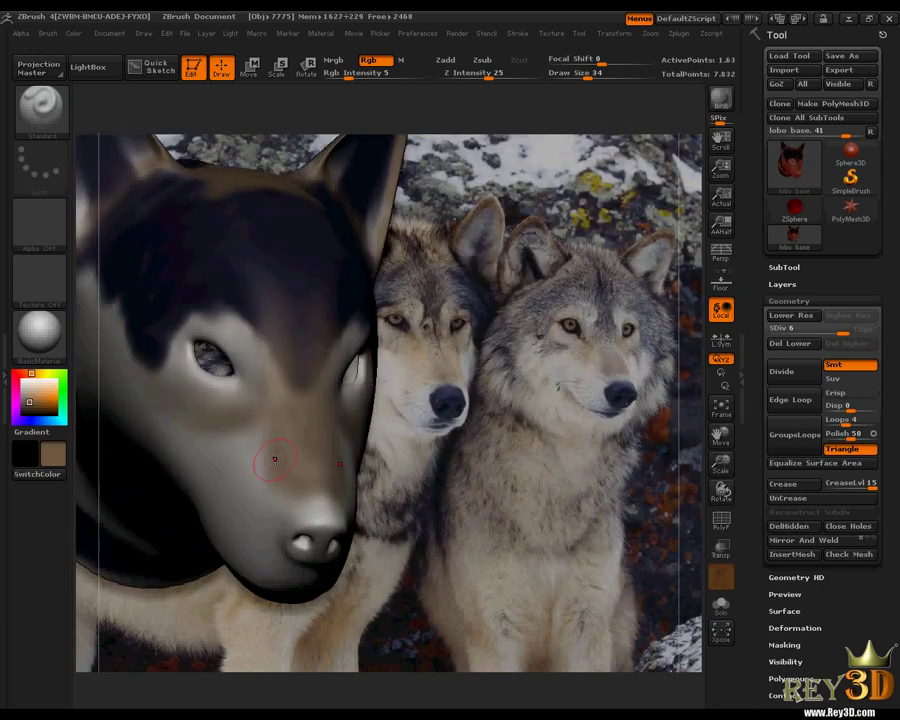
Enlarge the brush, smooth the cheek down to the nose, then reveal the hidden wolf body.
key(space)
drag(280, 455, 292, 455)
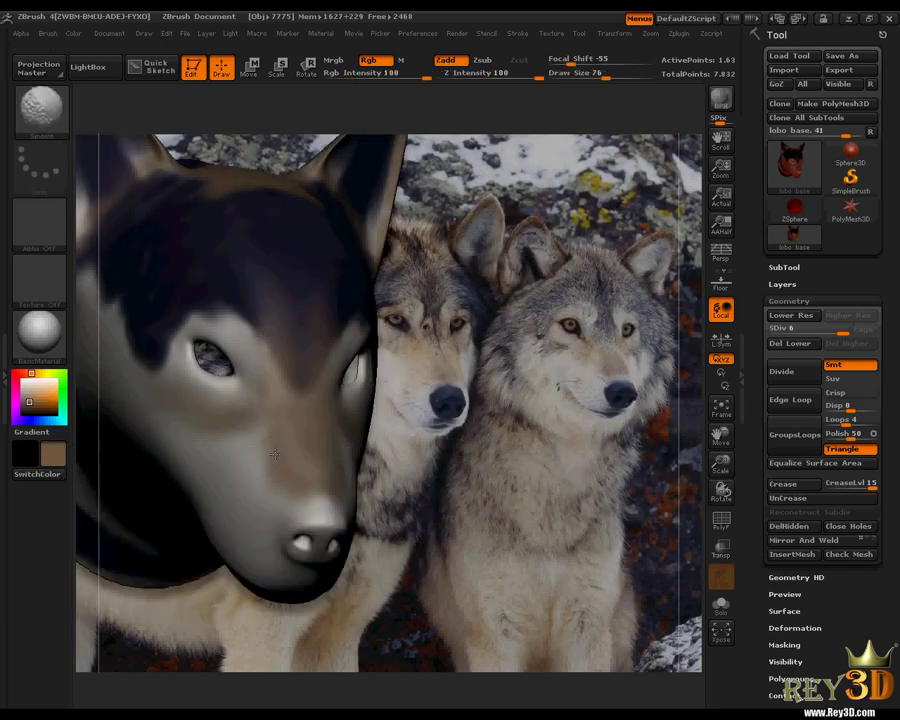
key(shift)
shift+drag(257, 416, 181, 402)
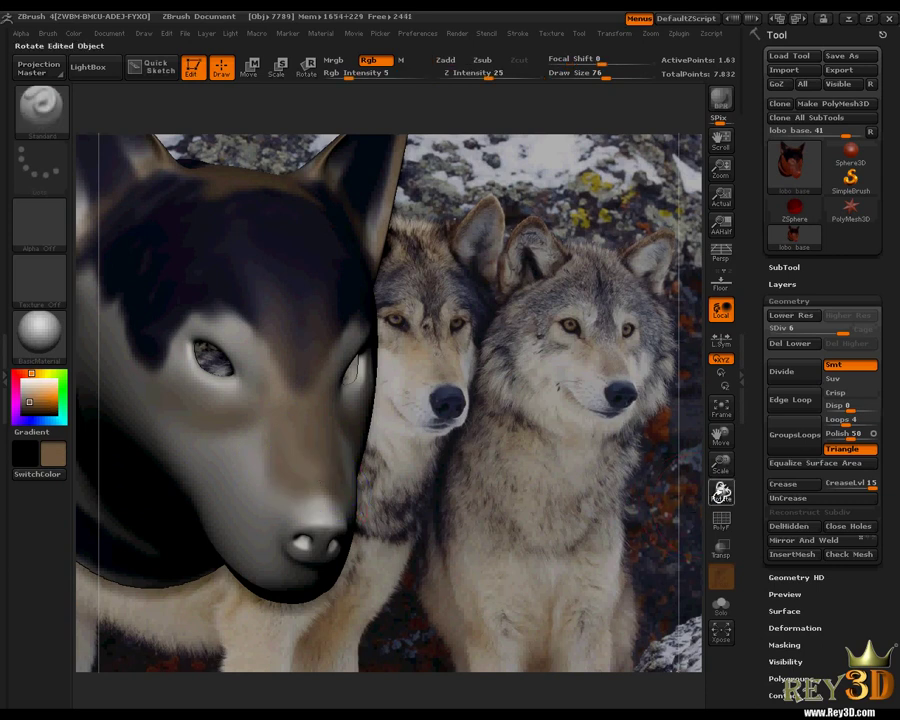
mouse_move(718, 487)
mouse_down()
mouse_move(685, 486)
mouse_move(727, 492)
mouse_move(710, 488)
mouse_up()
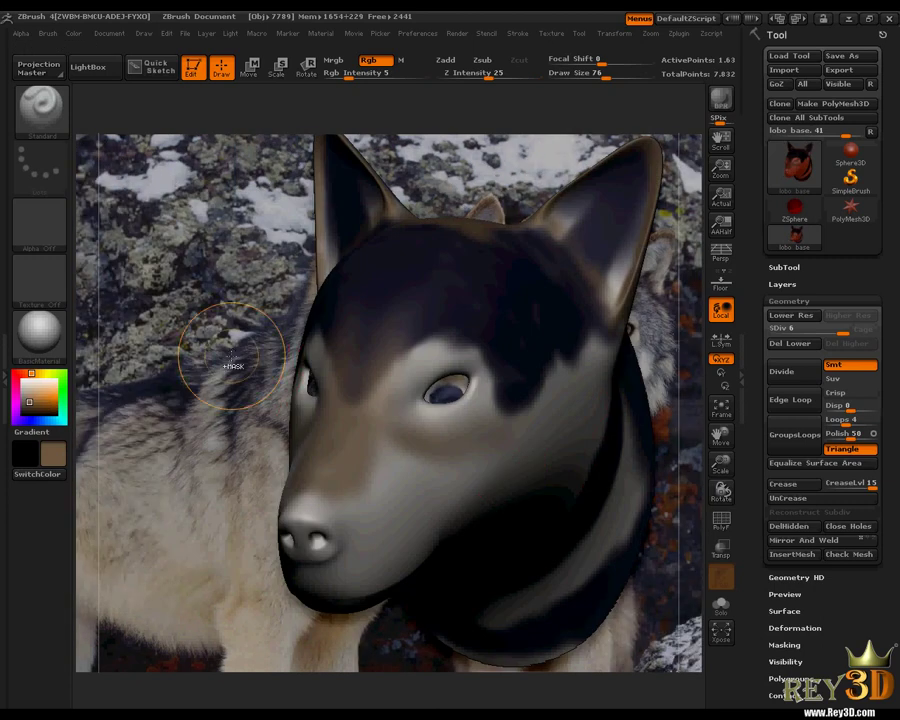
key(ctrl+shift)
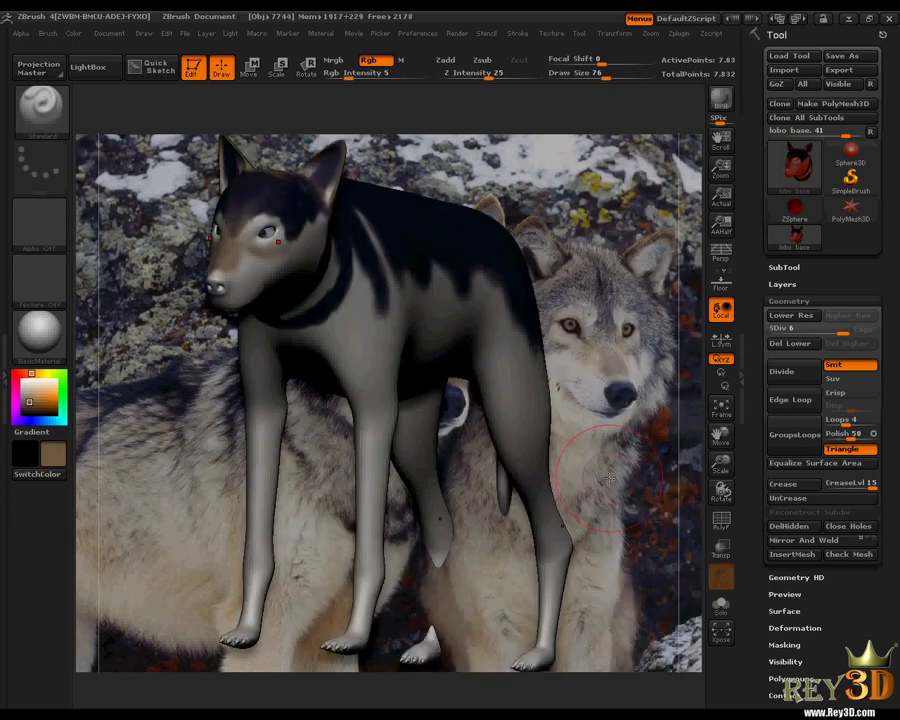
Turn the wolf side-on, move its body over the photo and scale it down to fit.
mouse_move(720, 488)
mouse_down()
mouse_move(692, 485)
mouse_move(697, 477)
mouse_up()
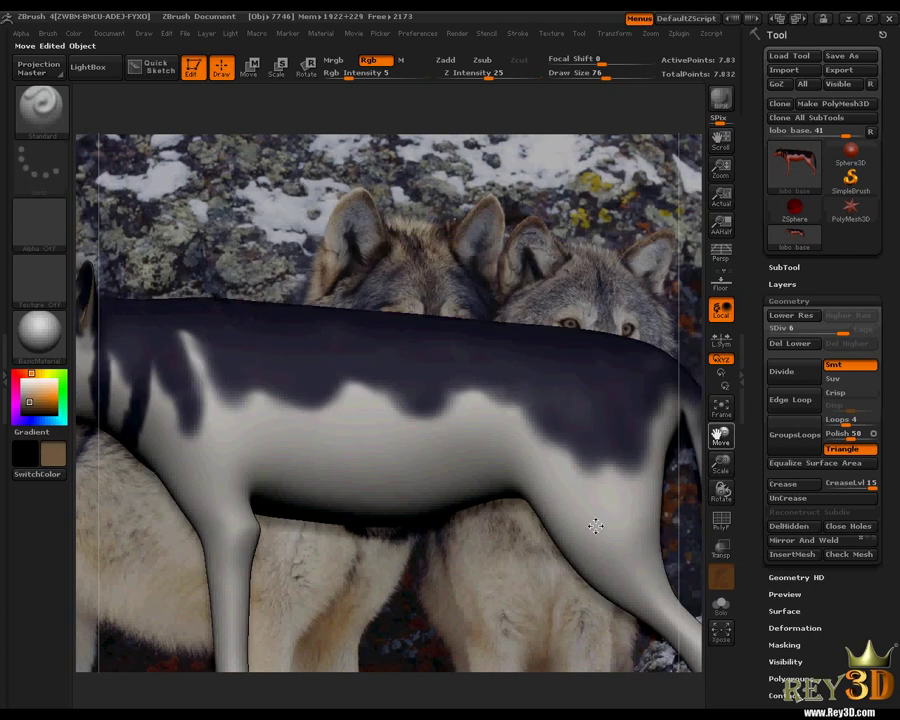
mouse_move(595, 525)
mouse_down()
mouse_move(584, 364)
mouse_move(611, 443)
mouse_move(622, 430)
mouse_up()
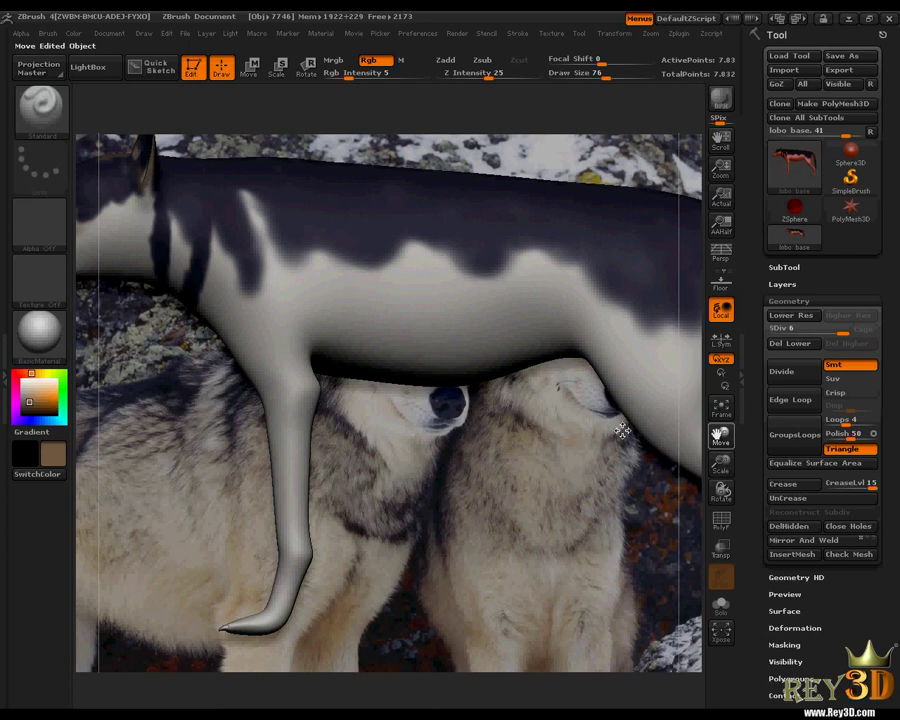
mouse_move(720, 466)
mouse_down()
mouse_move(719, 431)
mouse_move(776, 468)
mouse_up()
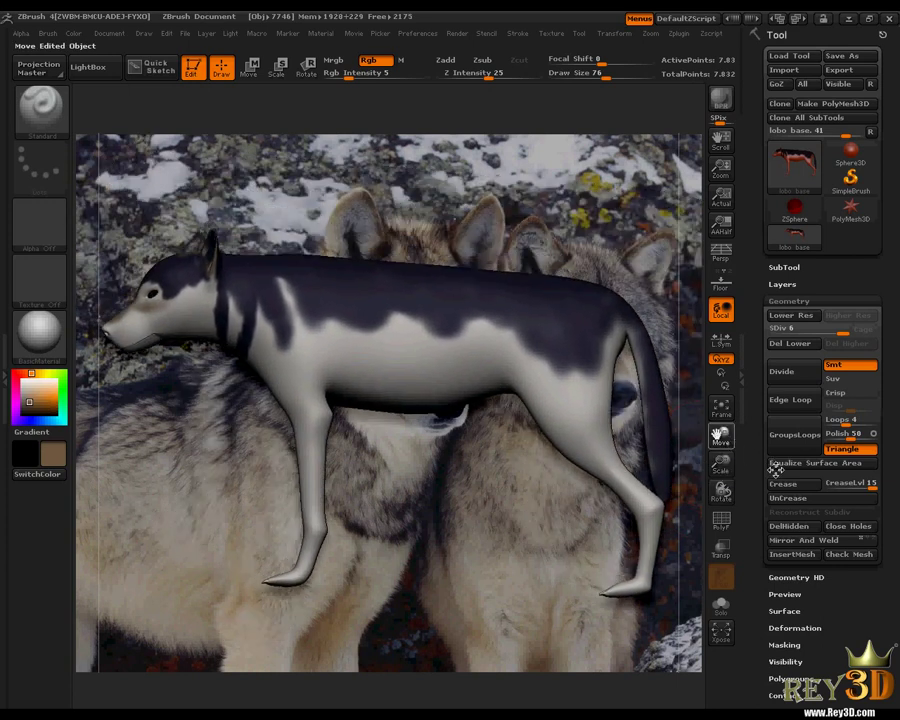